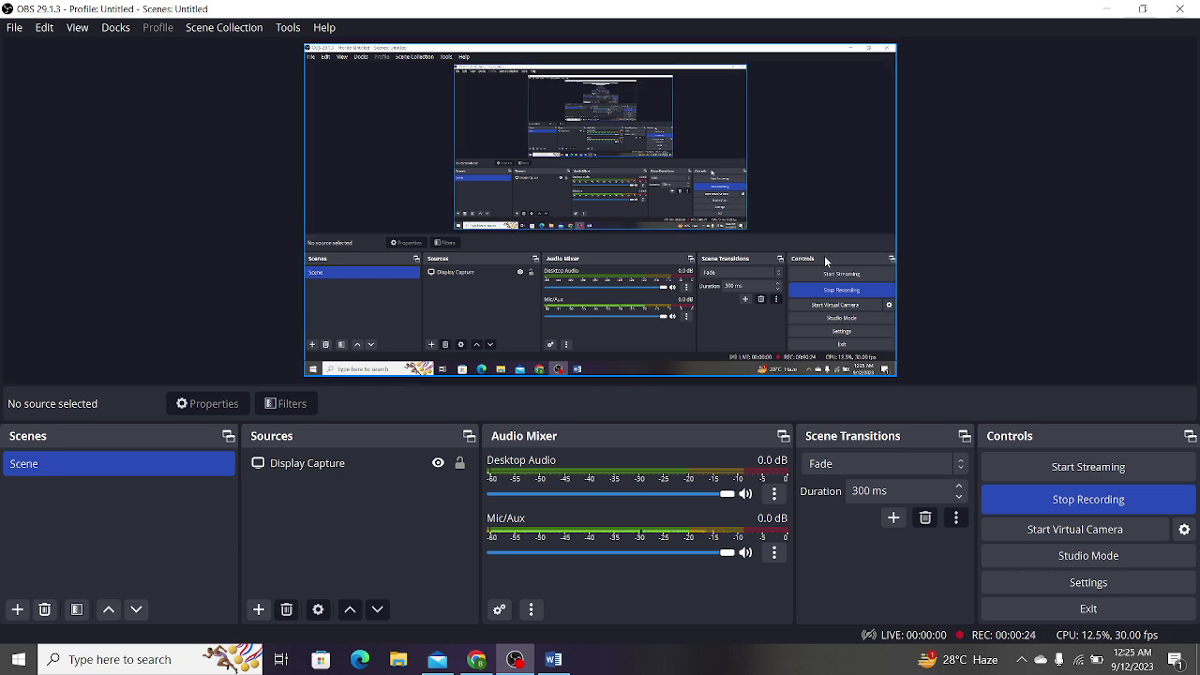
{"action": "left_click", "coordinate": [476, 659]}
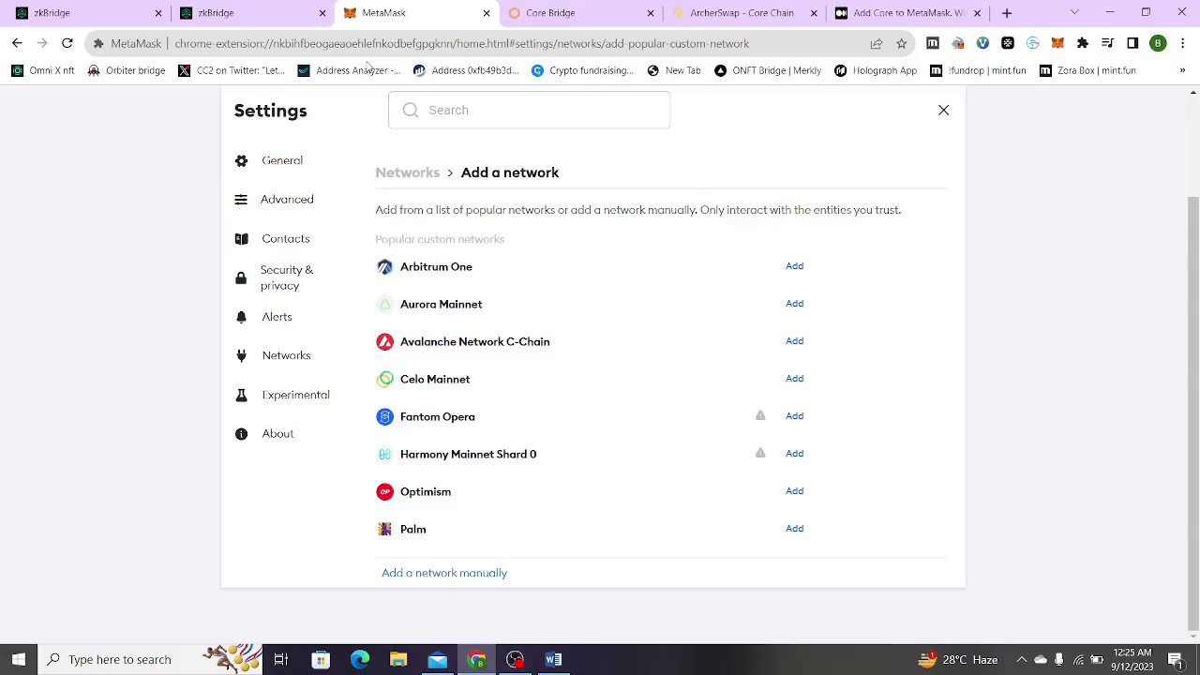
{"action": "left_click", "coordinate": [115, 10]}
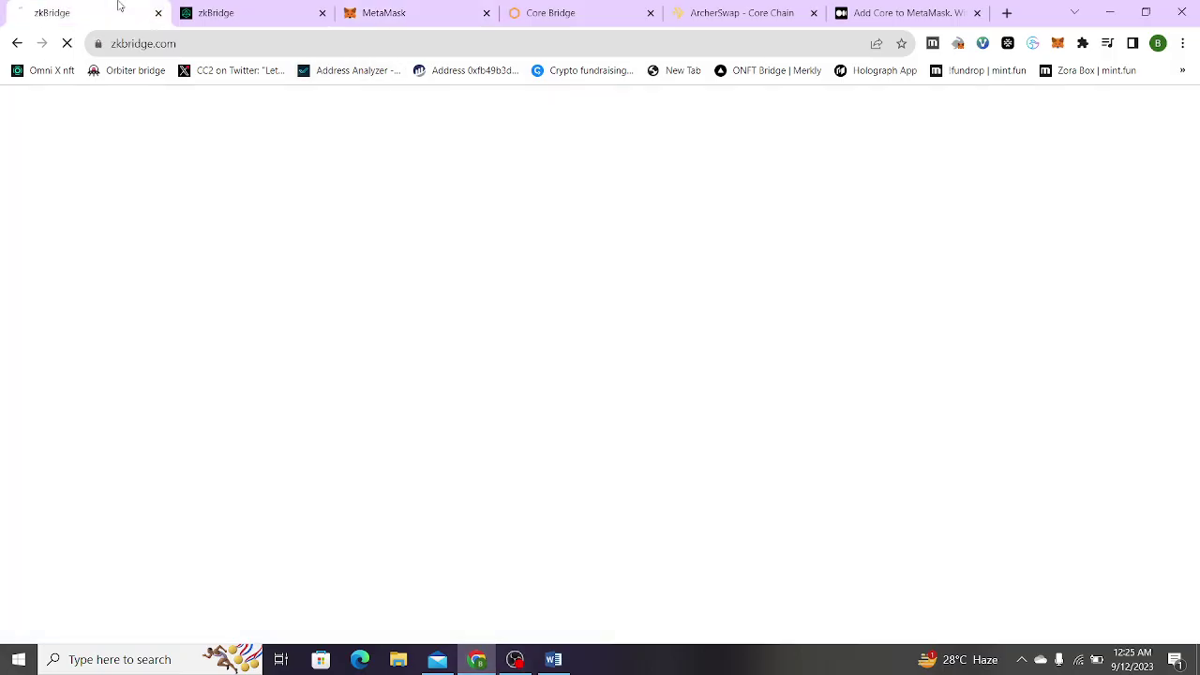
{"action": "left_click", "coordinate": [196, 45]}
{"action": "left_click", "coordinate": [211, 44]}
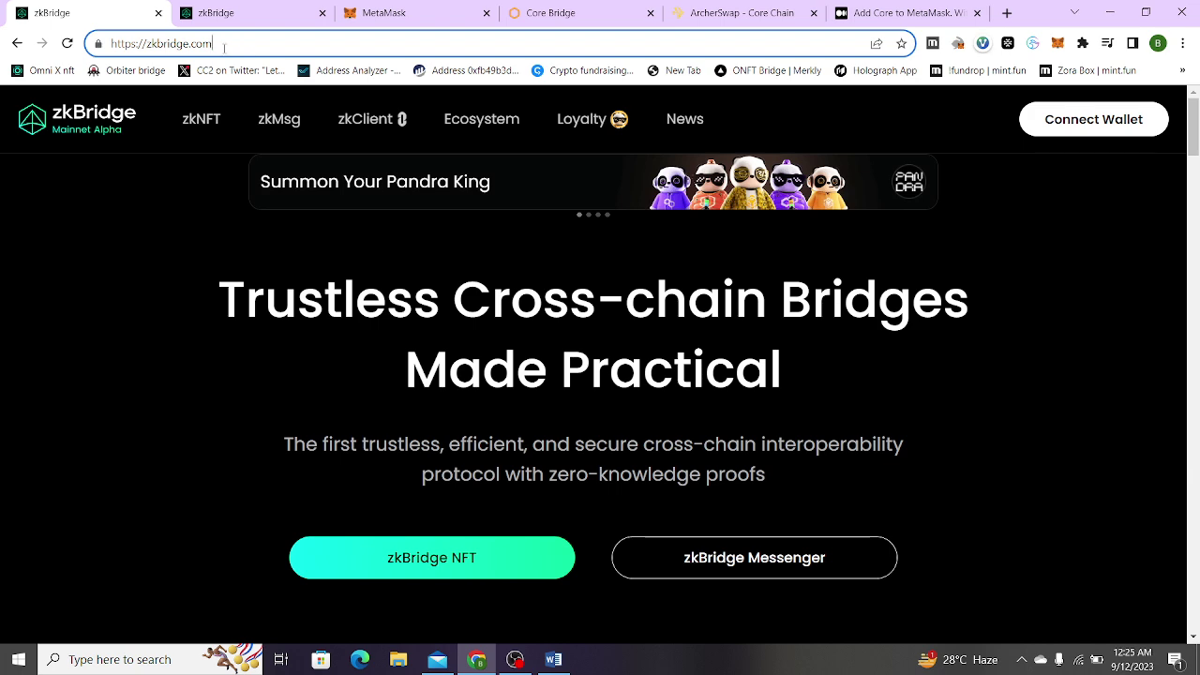
{"action": "triple_click", "coordinate": [224, 44]}
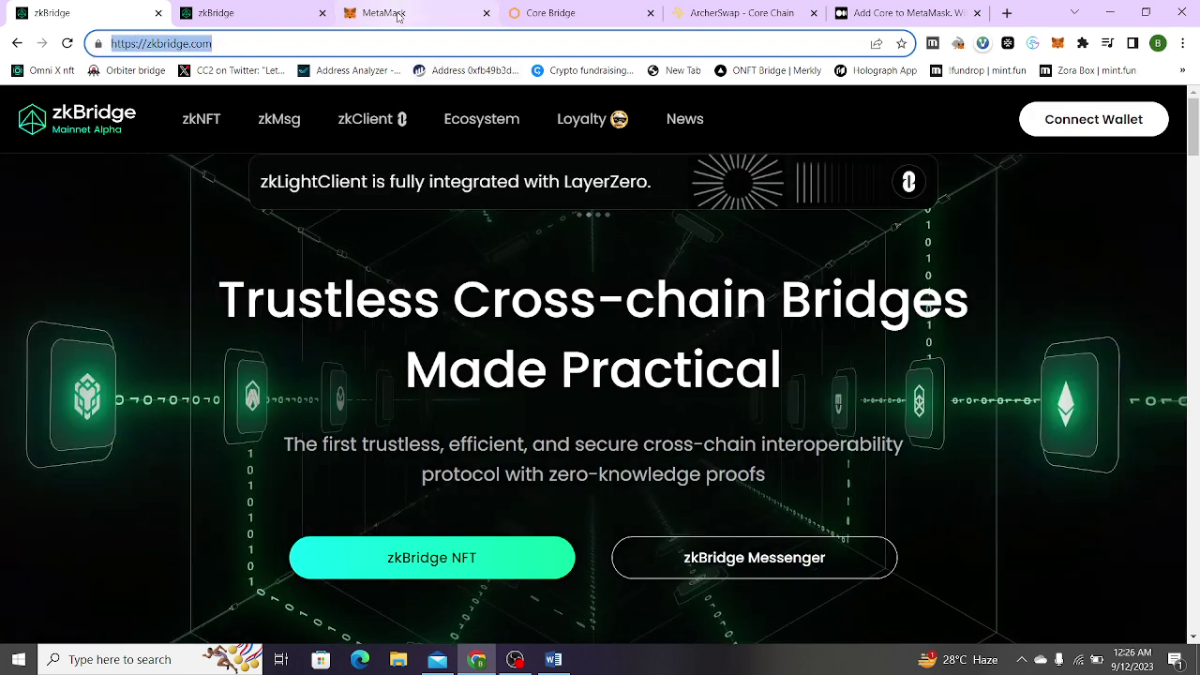
{"action": "left_click", "coordinate": [391, 15]}
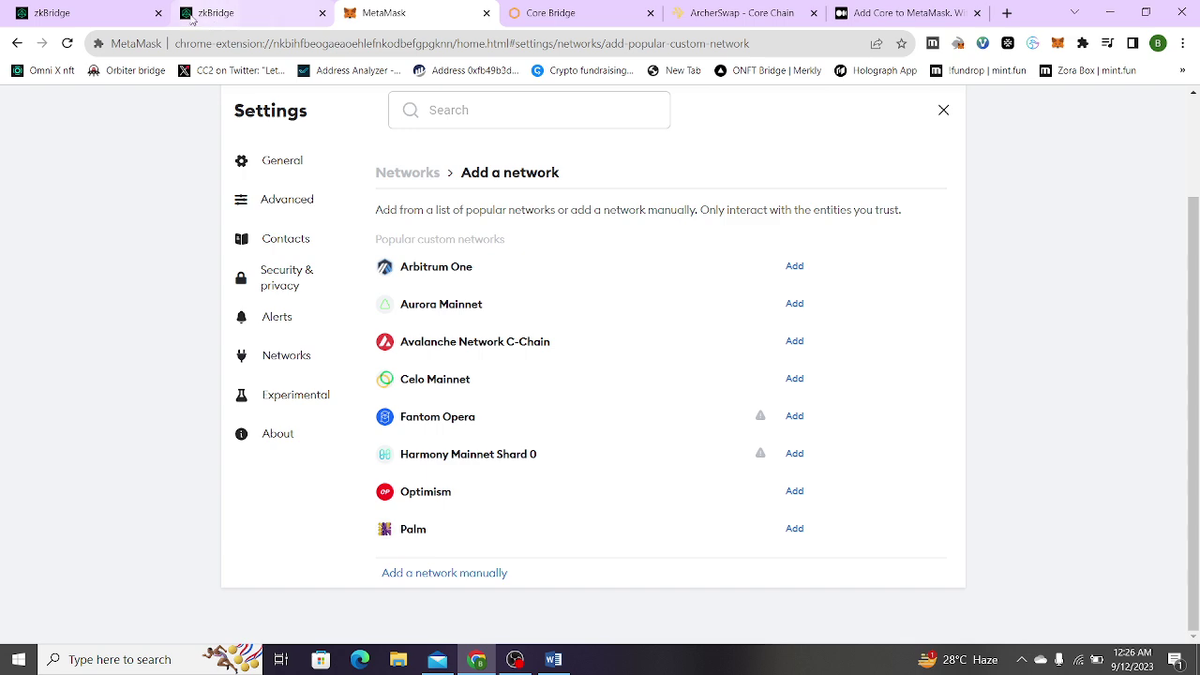
{"action": "left_click", "coordinate": [150, 5]}
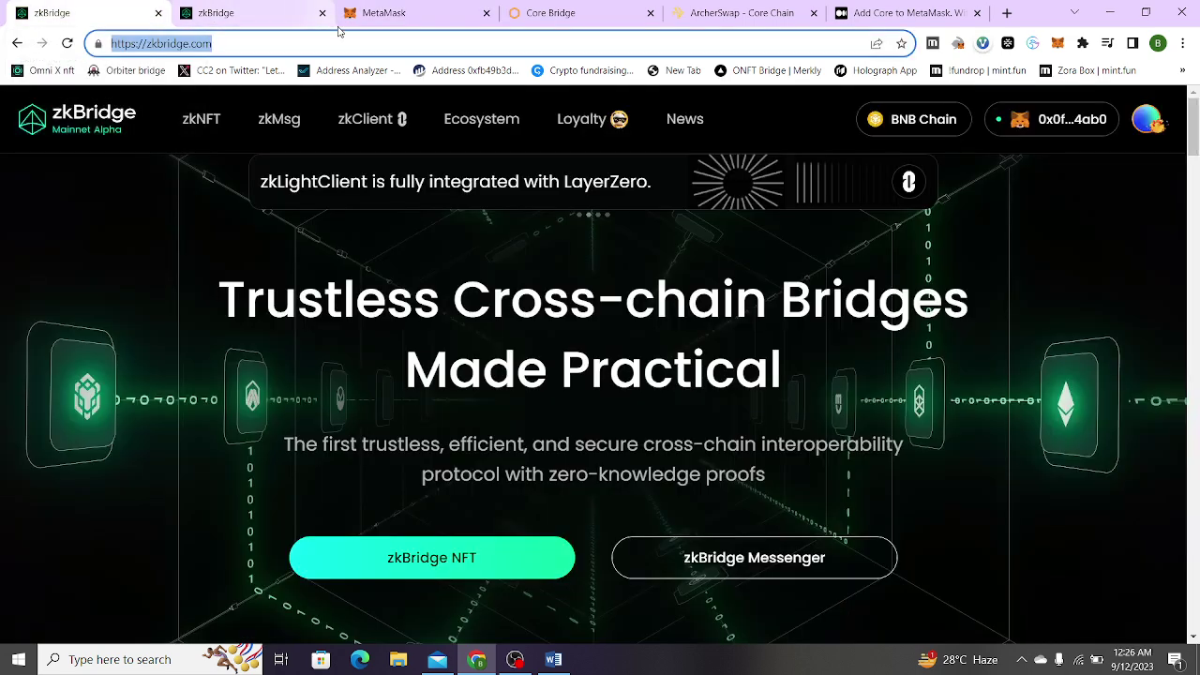
{"action": "left_click", "coordinate": [383, 15]}
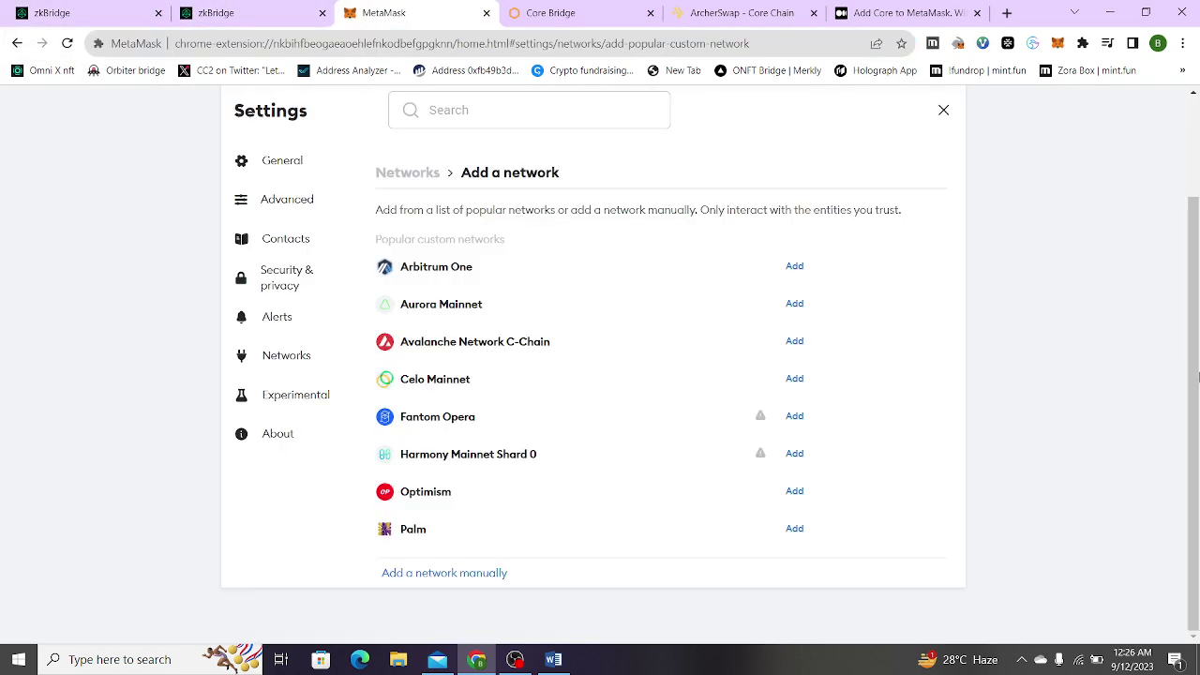
{"action": "left_click", "coordinate": [143, 13]}
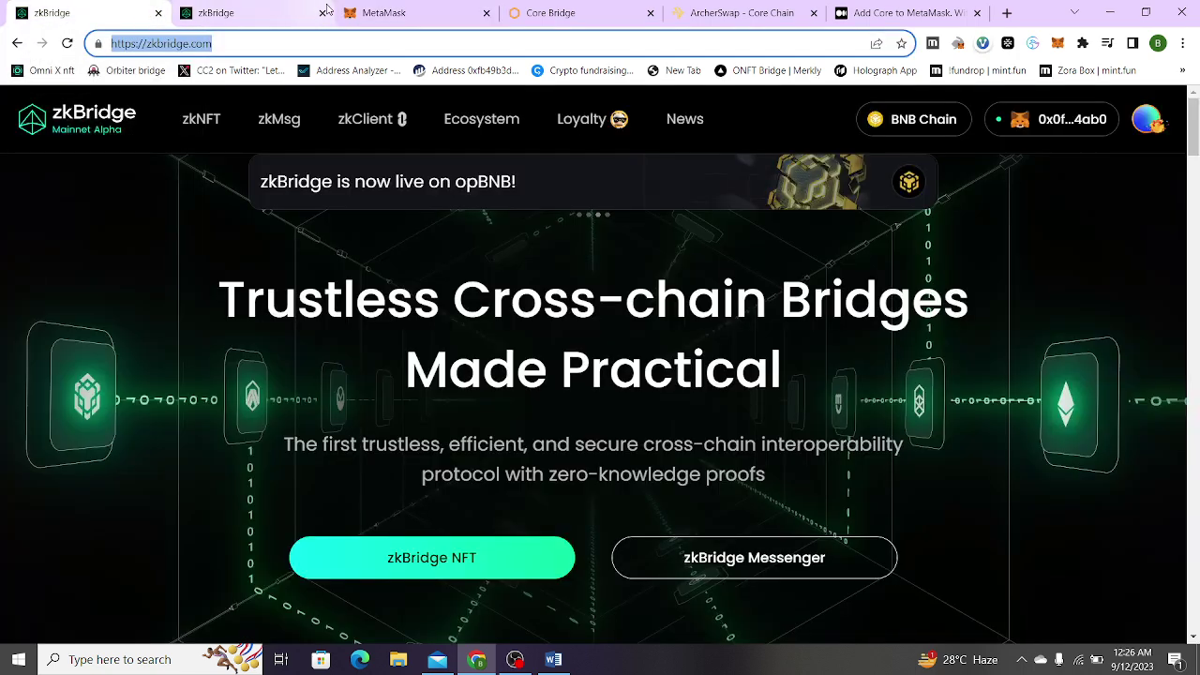
- Open the MetaMask wallet in its expanded full-page view
{"action": "left_click", "coordinate": [351, 15]}
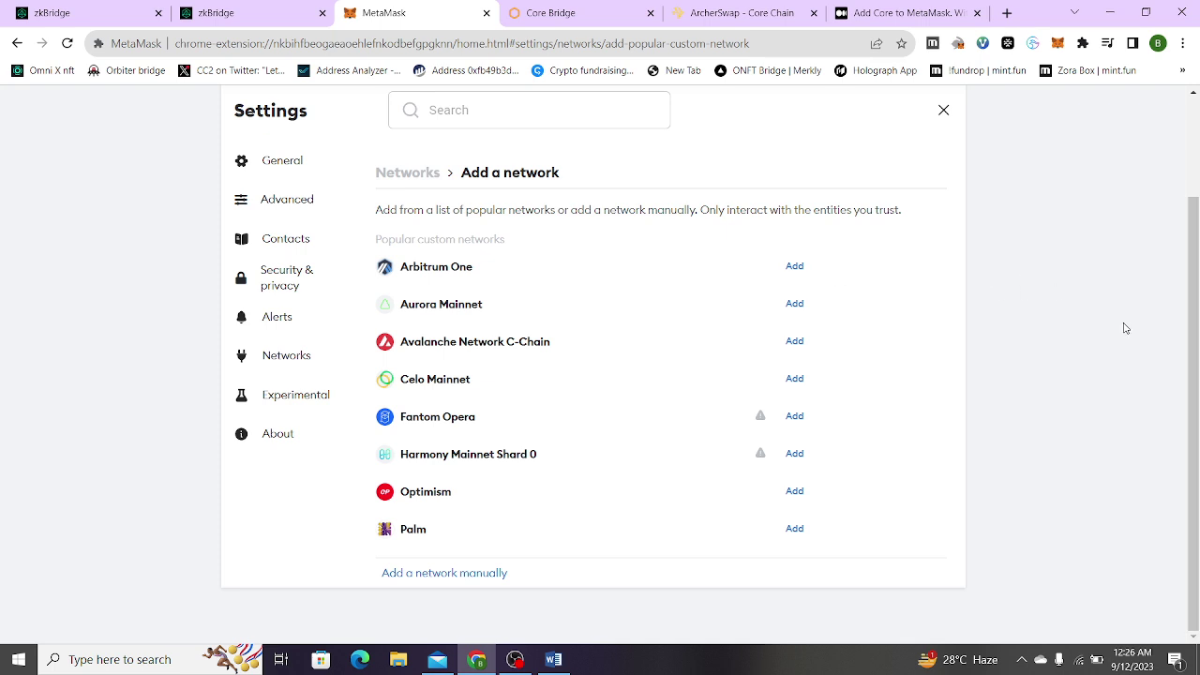
{"action": "left_click_drag", "start_coordinate": [1197, 350], "coordinate": [1197, 318]}
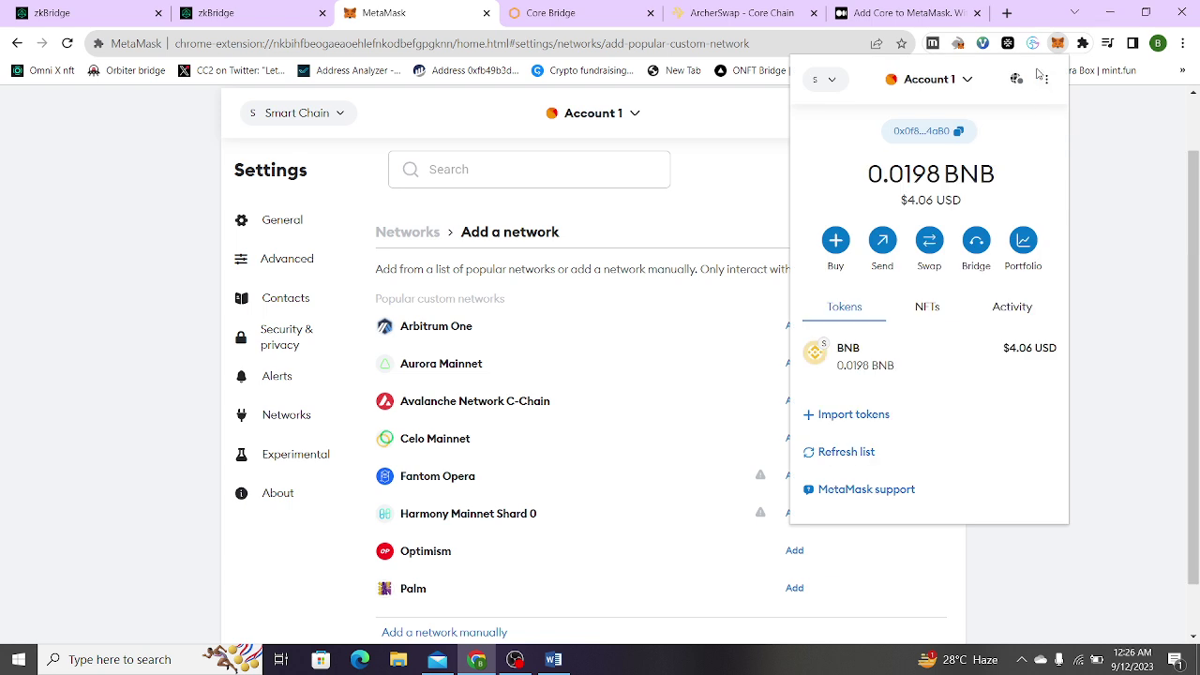
{"action": "left_click", "coordinate": [1045, 79]}
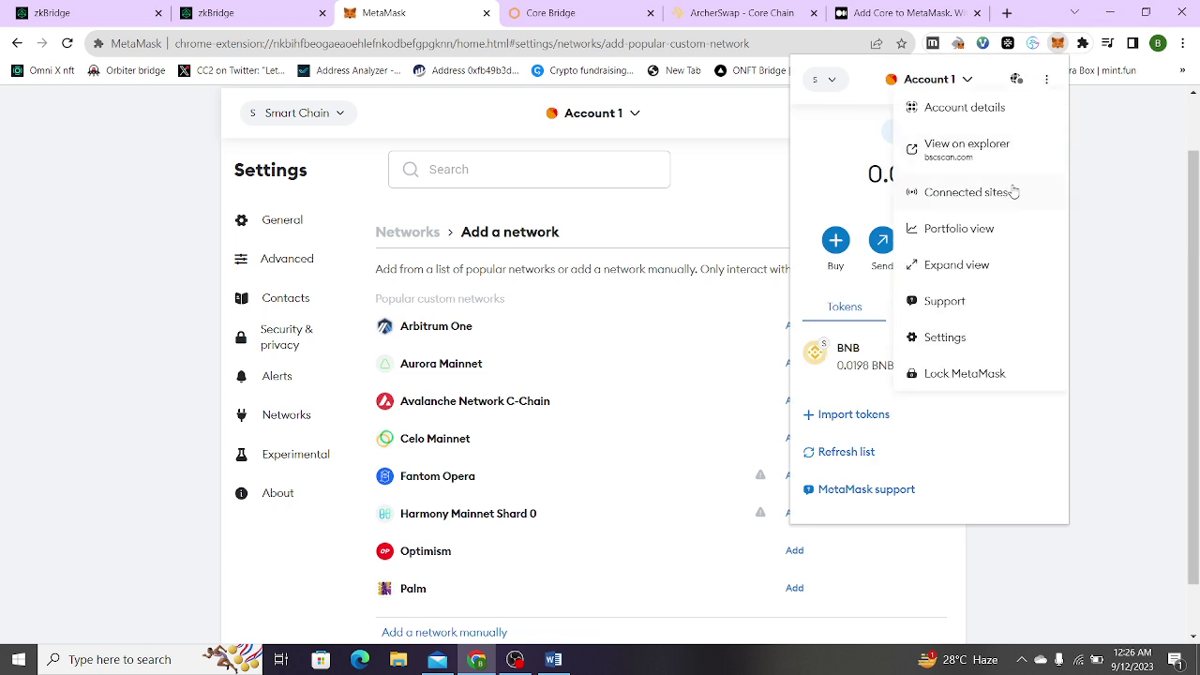
{"action": "left_click", "coordinate": [958, 265]}
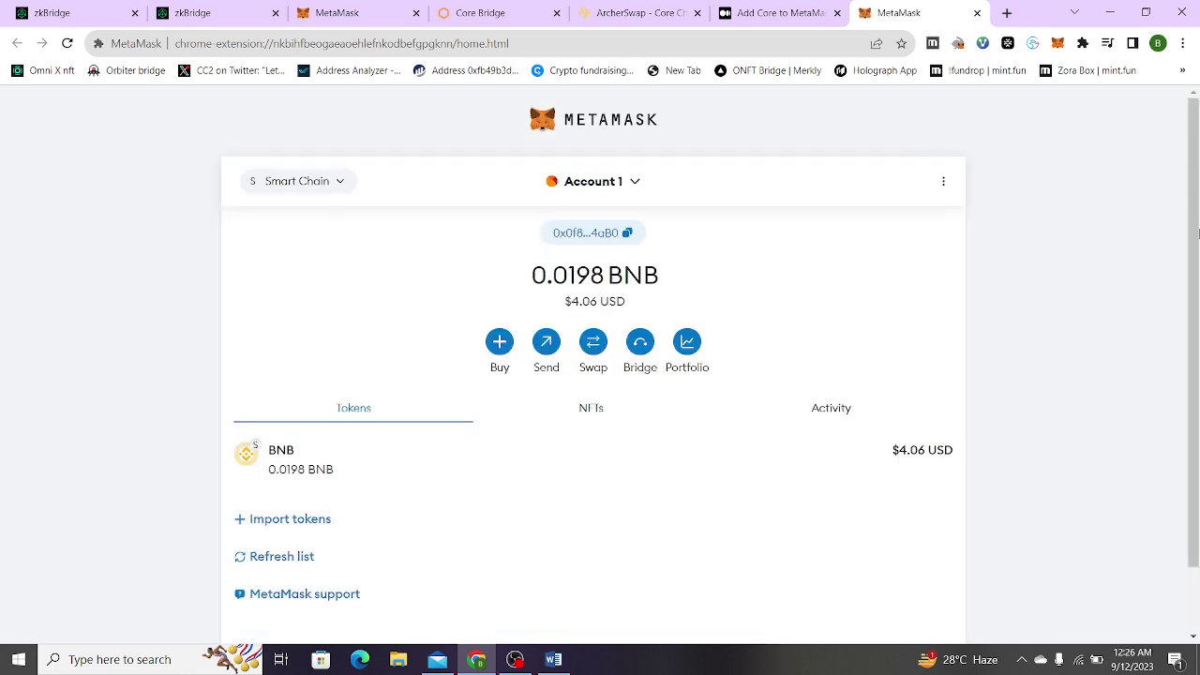
- Bring up the list of popular networks to add in the expanded wallet and close the older MetaMask page
{"action": "left_click", "coordinate": [343, 182]}
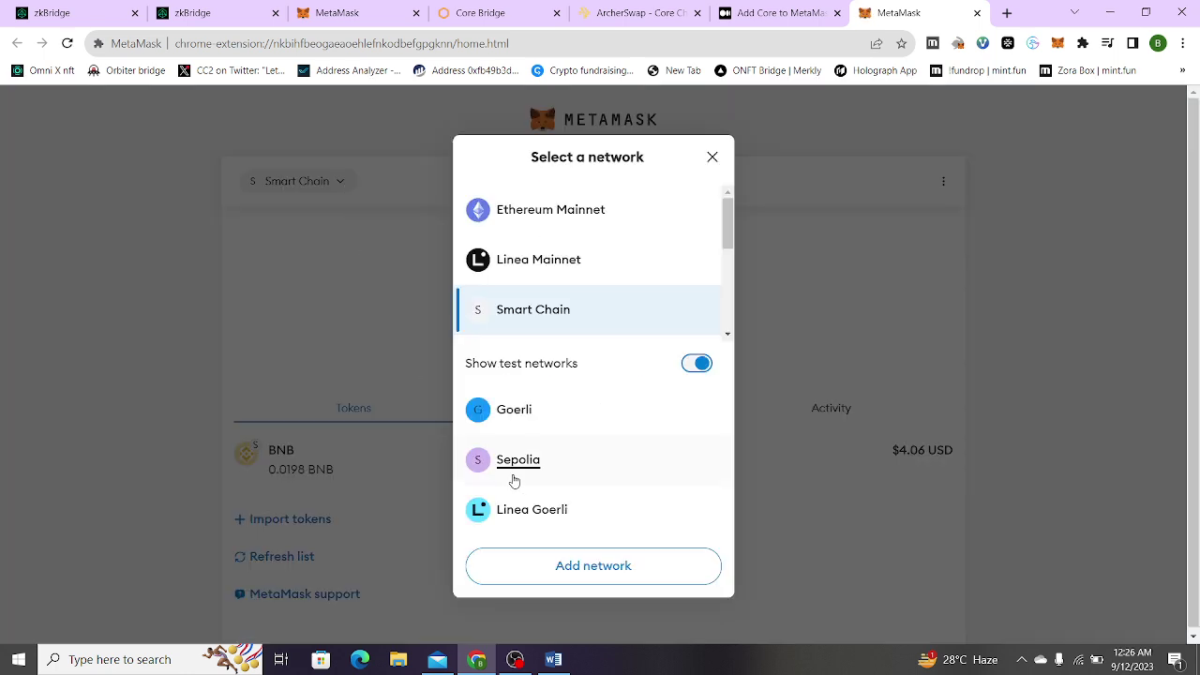
{"action": "left_click", "coordinate": [592, 568]}
{"action": "left_click_drag", "start_coordinate": [1197, 281], "coordinate": [1197, 394]}
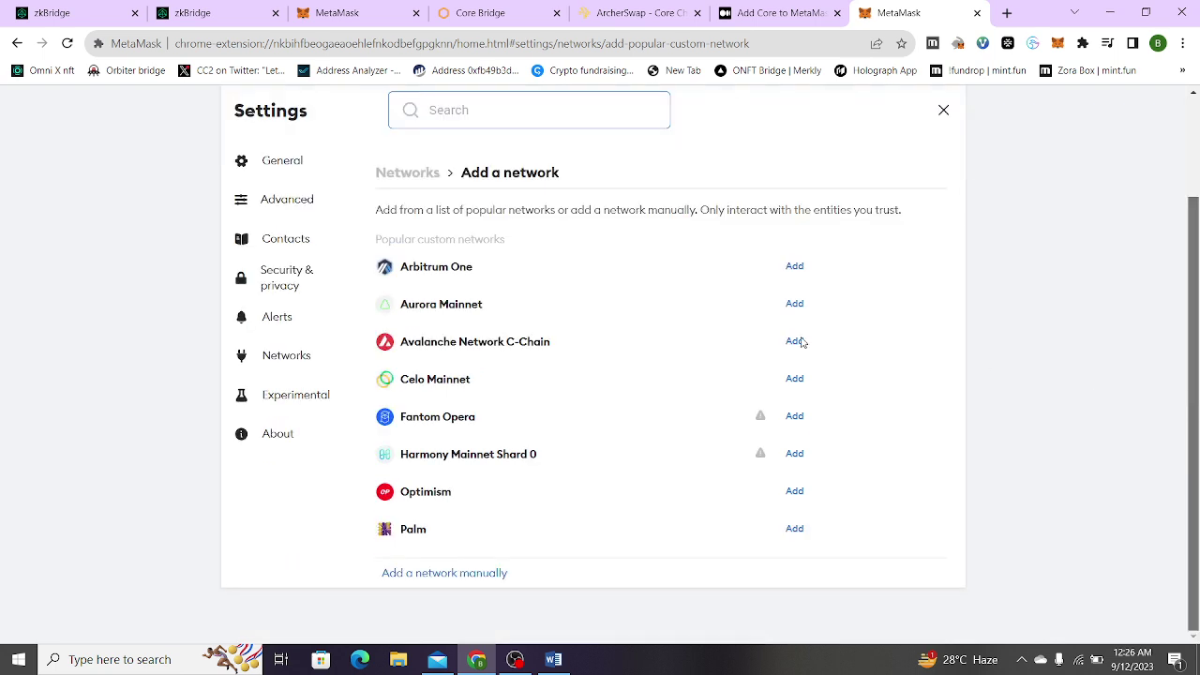
{"action": "left_click", "coordinate": [416, 14]}
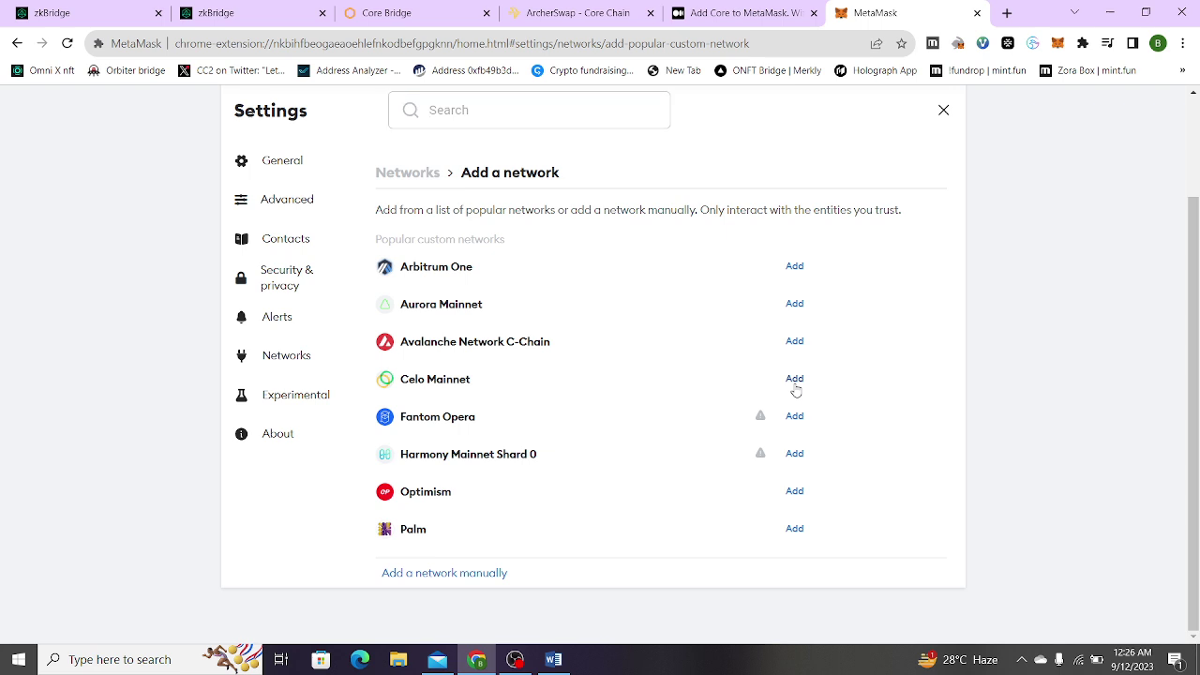
- Add the Celo Mainnet network to MetaMask, approve it and dismiss the offer to switch to it
{"action": "left_click", "coordinate": [795, 380]}
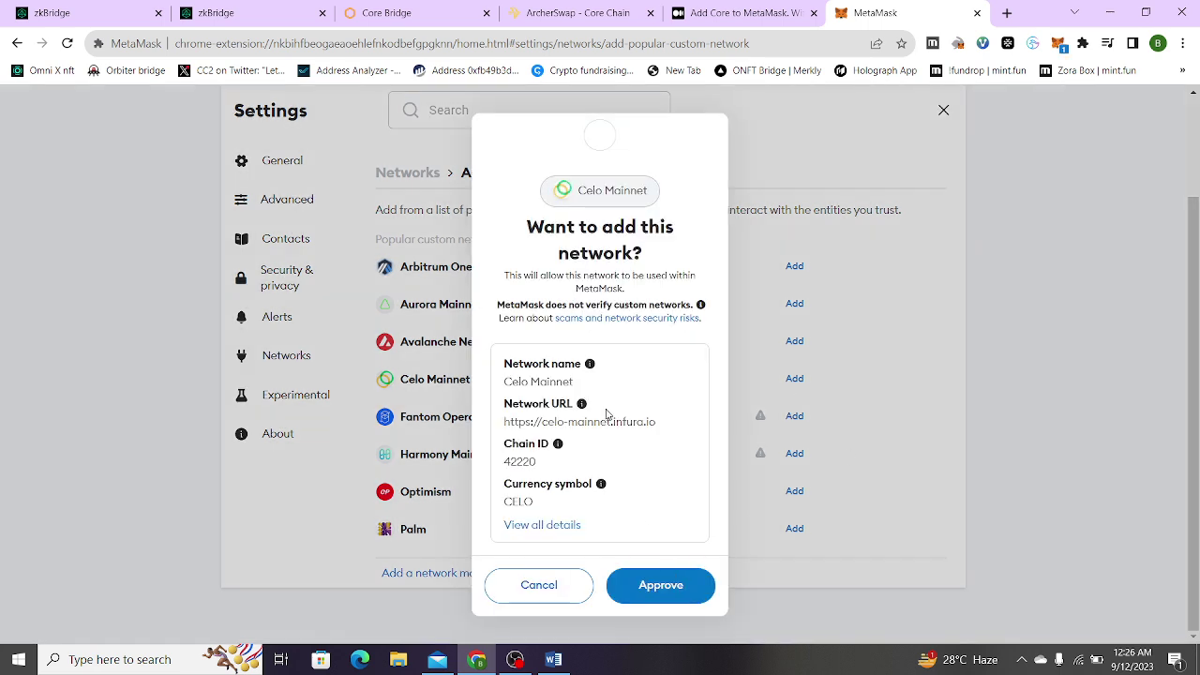
{"action": "left_click", "coordinate": [667, 593]}
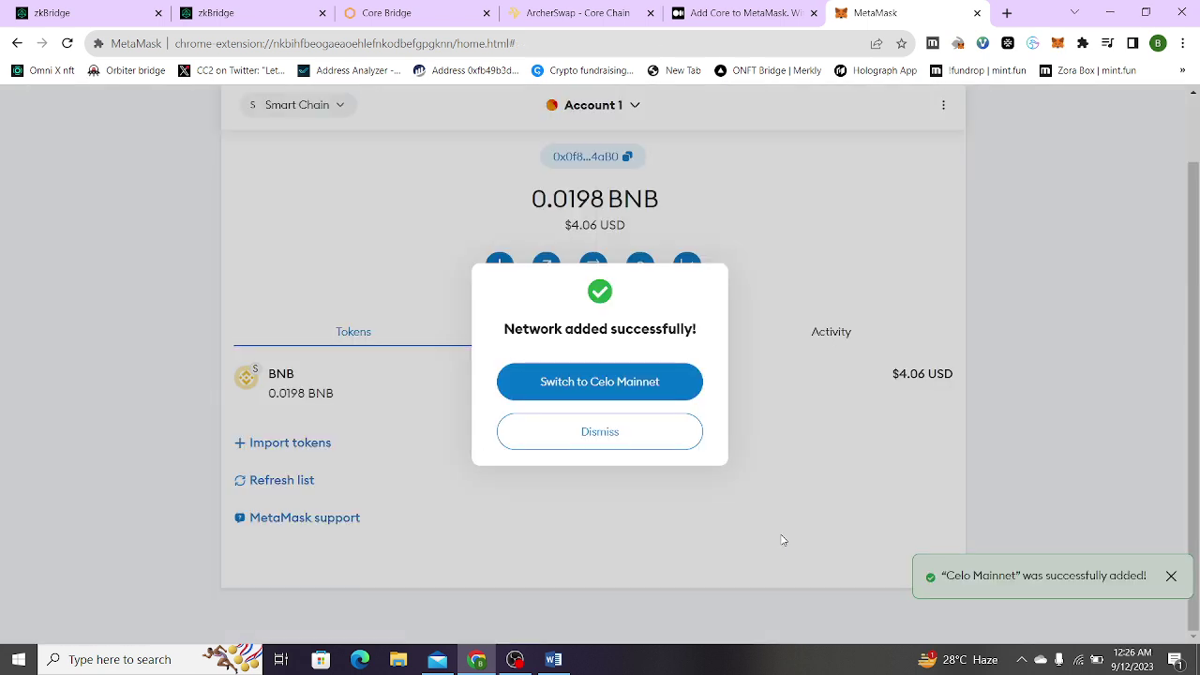
{"action": "left_click", "coordinate": [628, 441]}
- Check the wallet's network list for the Celo Mainnet entry, then close the list
{"action": "left_click", "coordinate": [315, 110]}
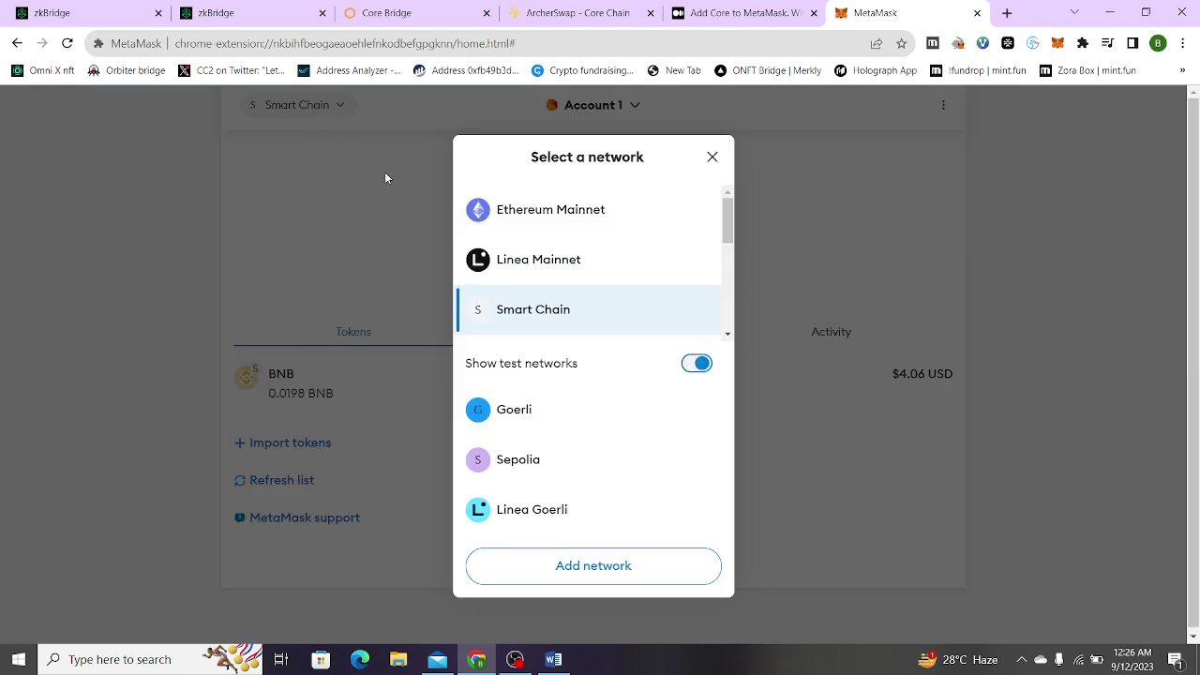
{"action": "left_click_drag", "start_coordinate": [728, 240], "coordinate": [723, 326]}
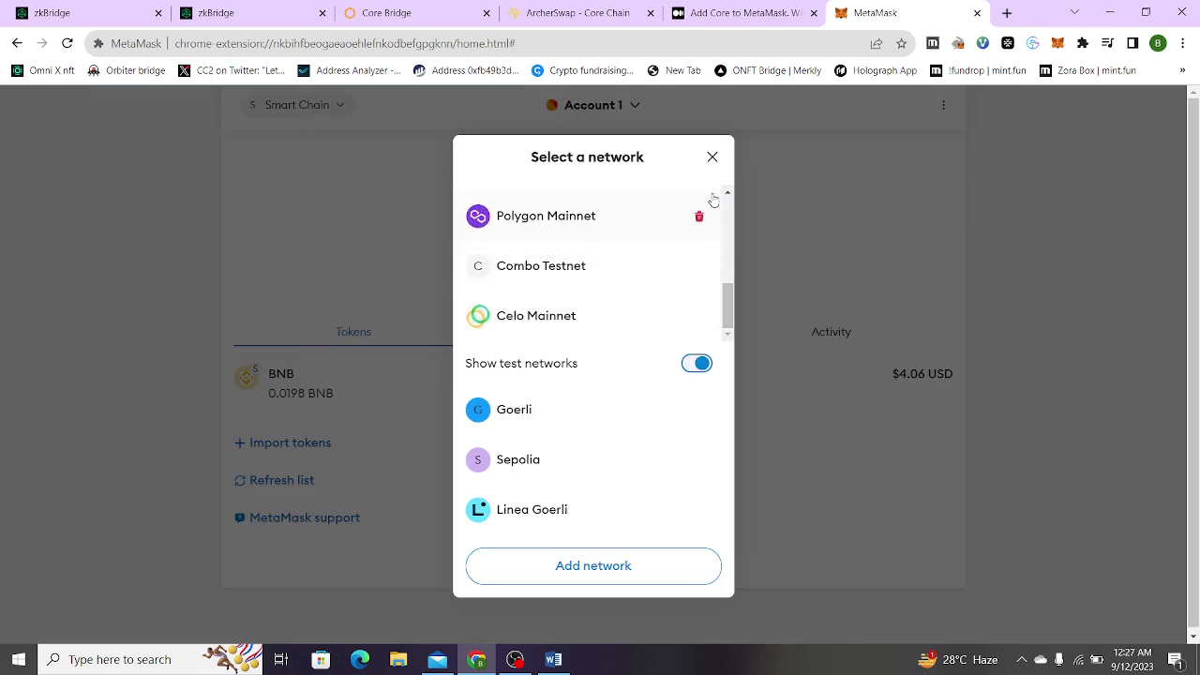
{"action": "left_click", "coordinate": [711, 157]}
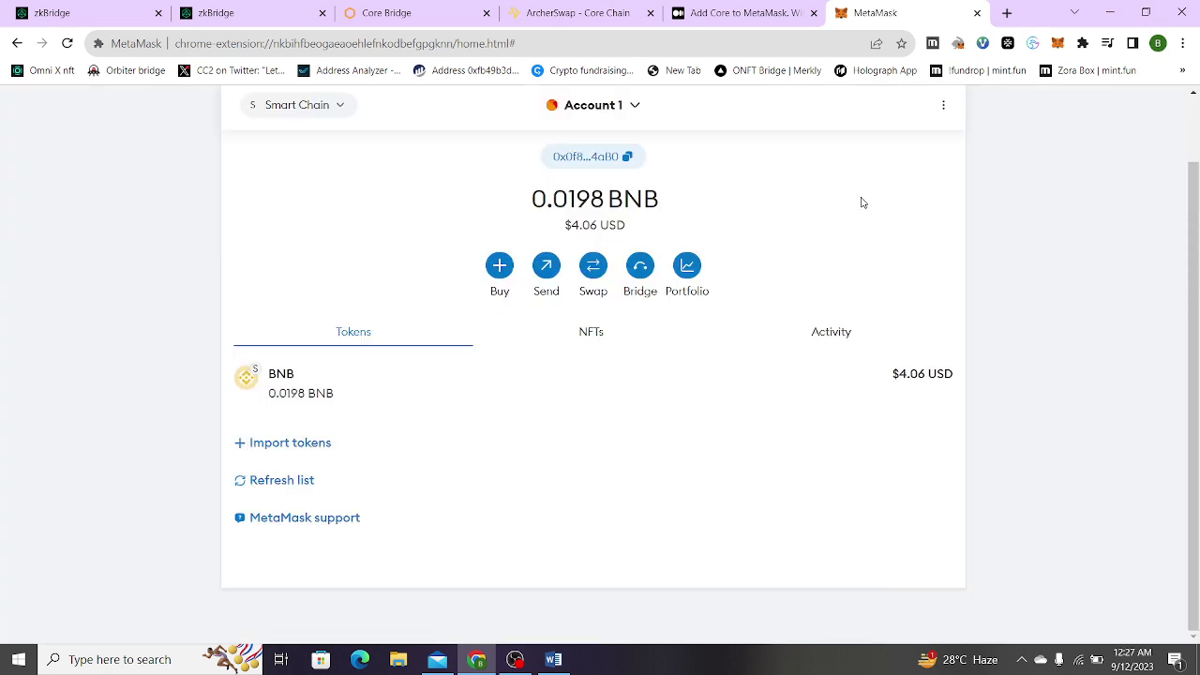
- Open the Medium guide on adding Core to MetaMask, highlight its address and examine the listed network information
{"action": "left_click", "coordinate": [440, 23]}
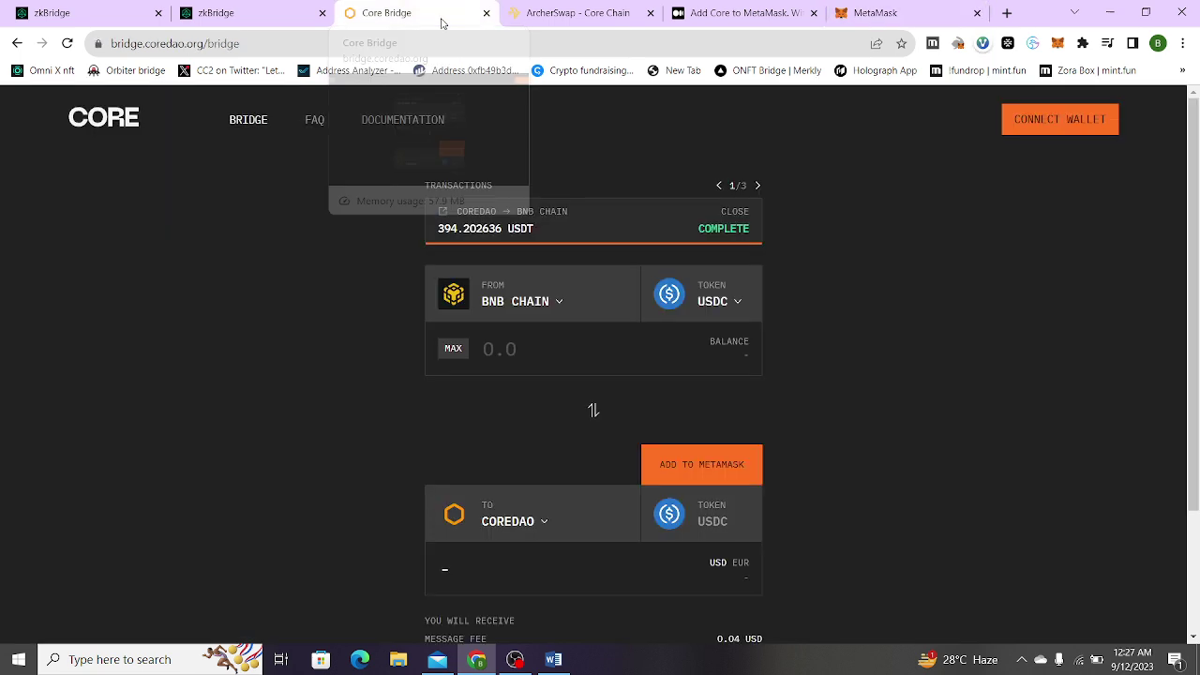
{"action": "left_click", "coordinate": [716, 19]}
{"action": "left_click", "coordinate": [274, 49]}
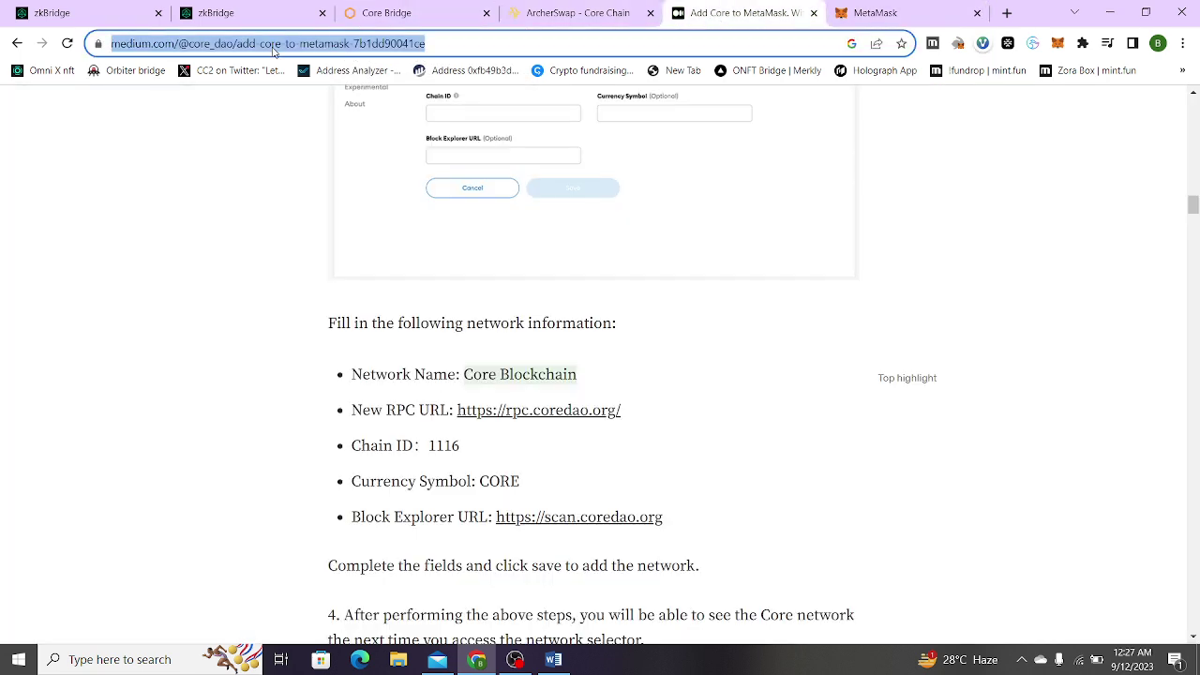
{"action": "left_click", "coordinate": [410, 44]}
{"action": "left_click_drag", "start_coordinate": [480, 47], "coordinate": [94, 52]}
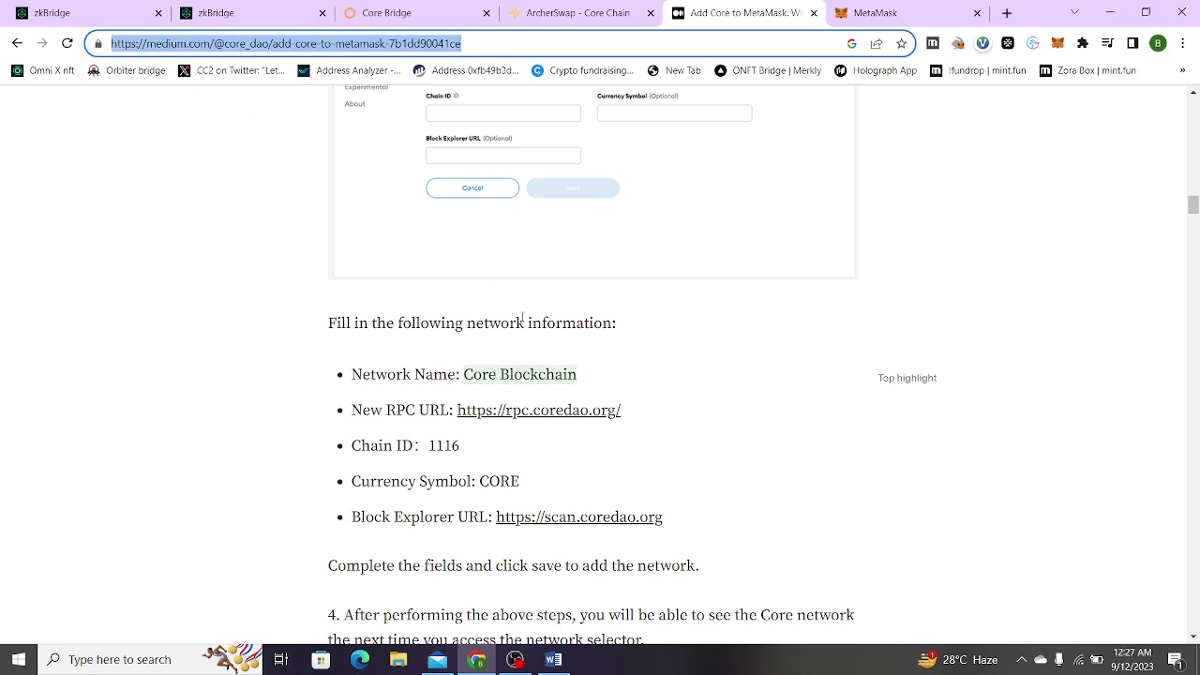
{"action": "left_click", "coordinate": [985, 314]}
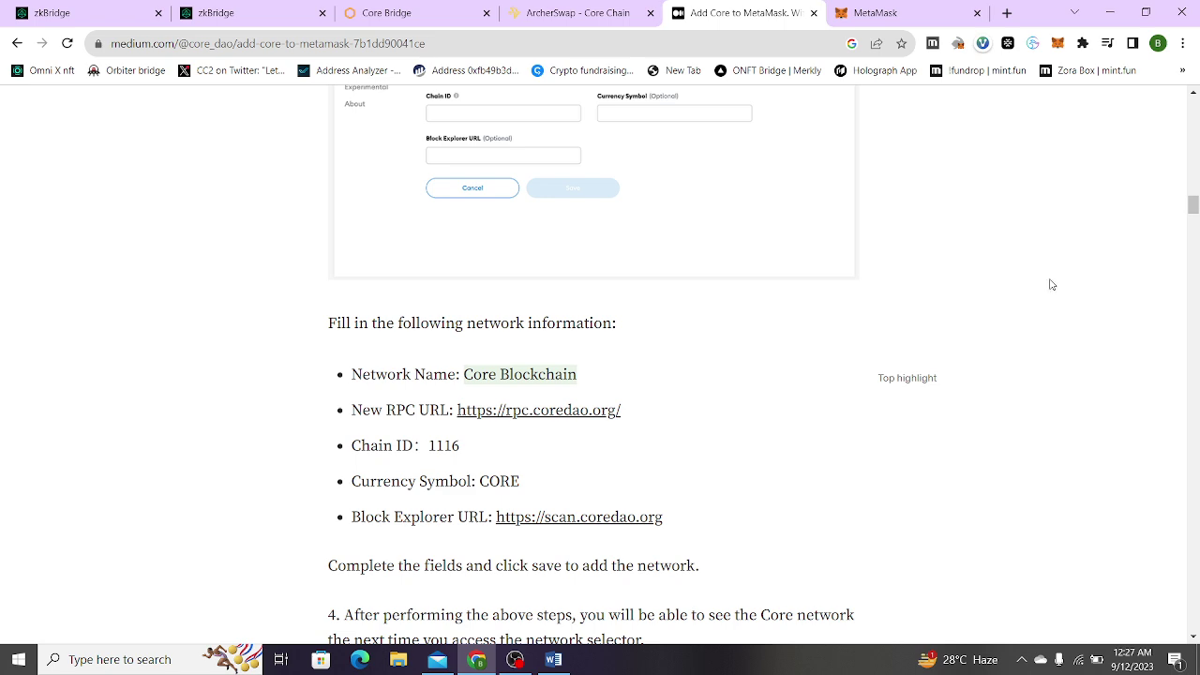
{"action": "left_click_drag", "start_coordinate": [1193, 208], "coordinate": [1193, 214]}
- Open the form for adding a network manually in MetaMask
{"action": "left_click", "coordinate": [875, 13]}
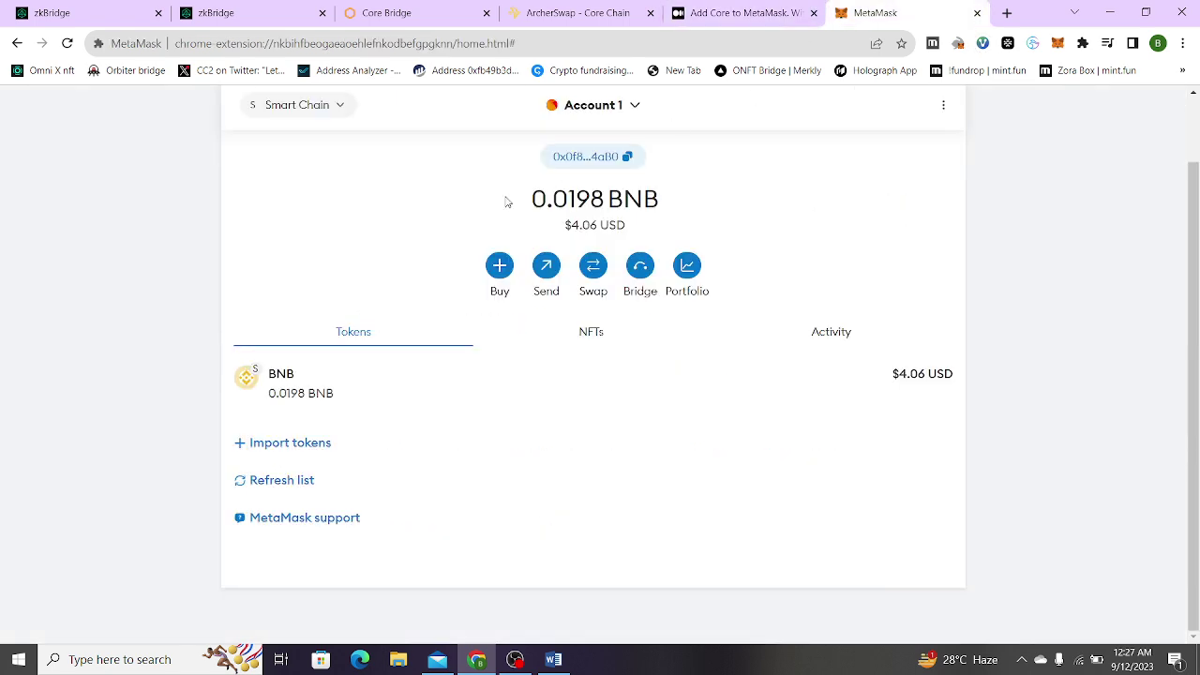
{"action": "left_click", "coordinate": [312, 103]}
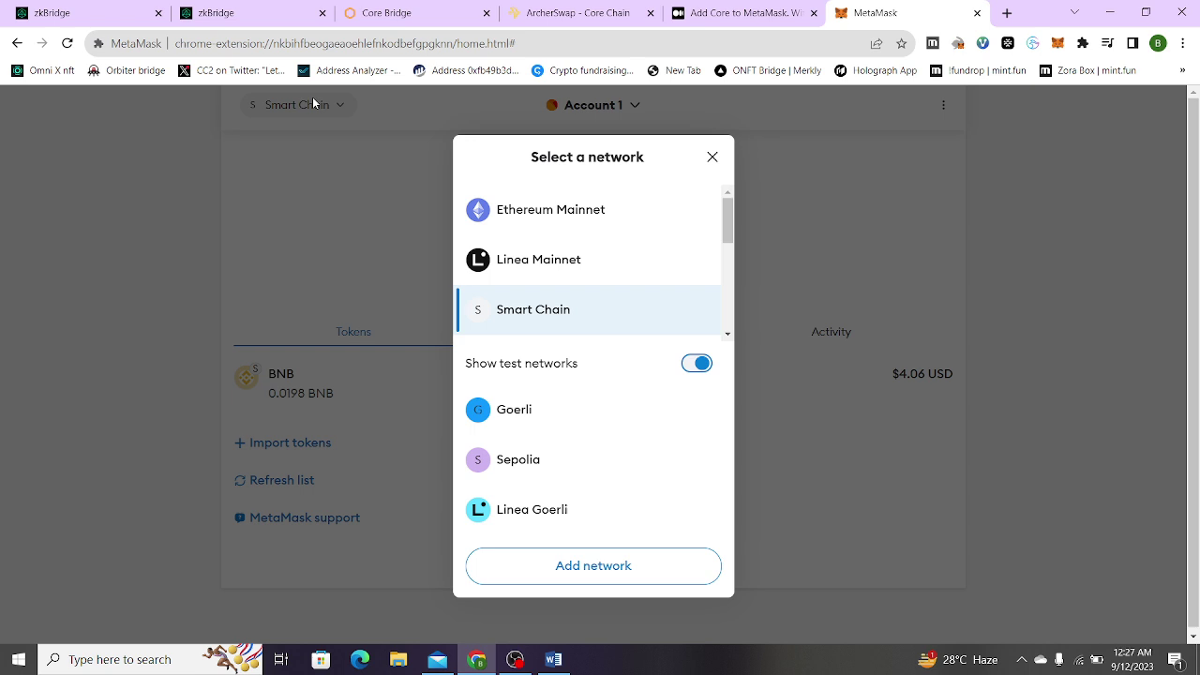
{"action": "left_click", "coordinate": [553, 567]}
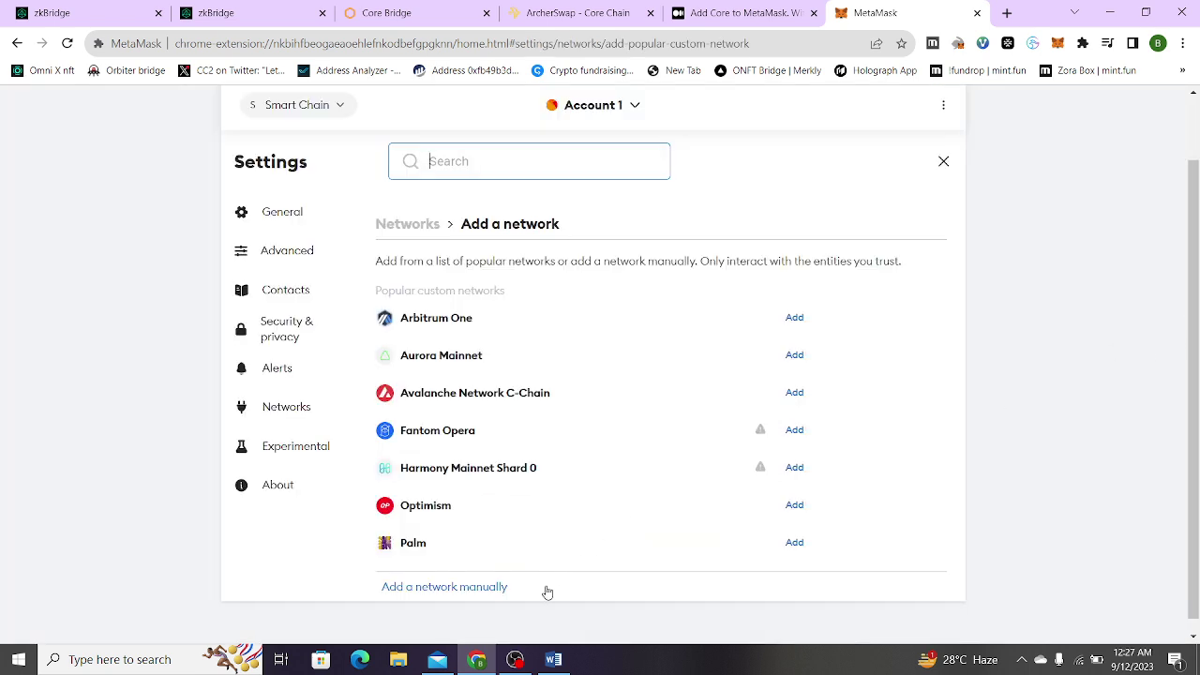
{"action": "left_click", "coordinate": [488, 587]}
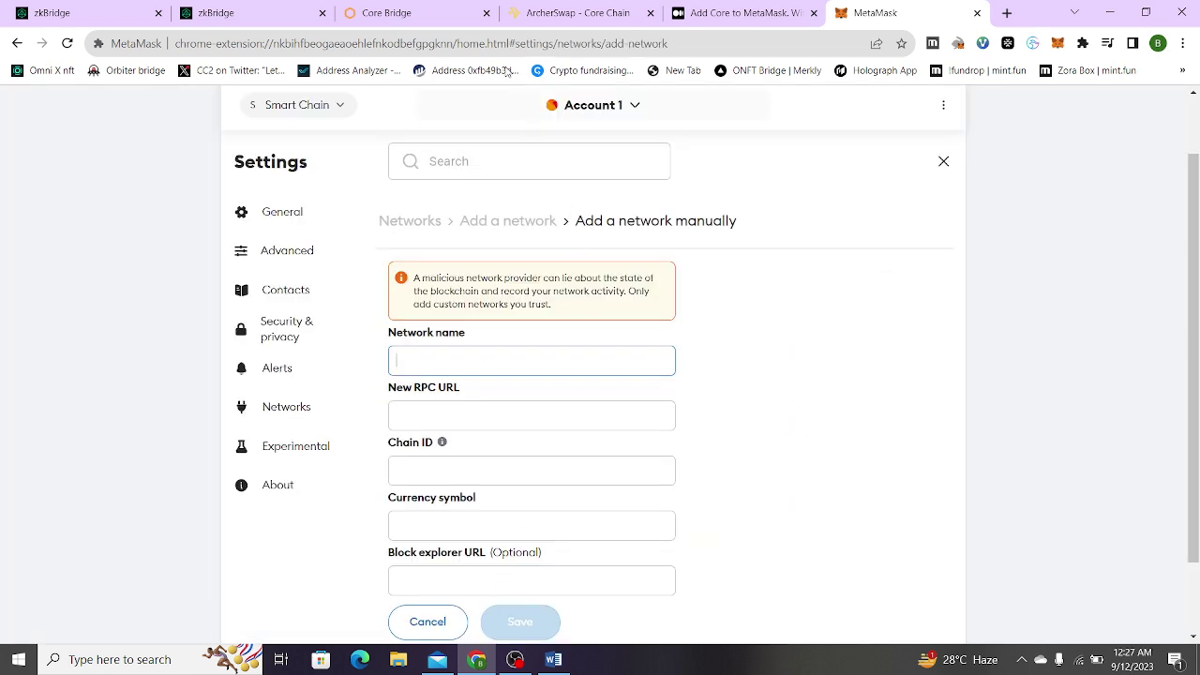
- Copy the network name Core Blockchain from the Medium guide into MetaMask's manual network form
{"action": "left_click", "coordinate": [450, 12]}
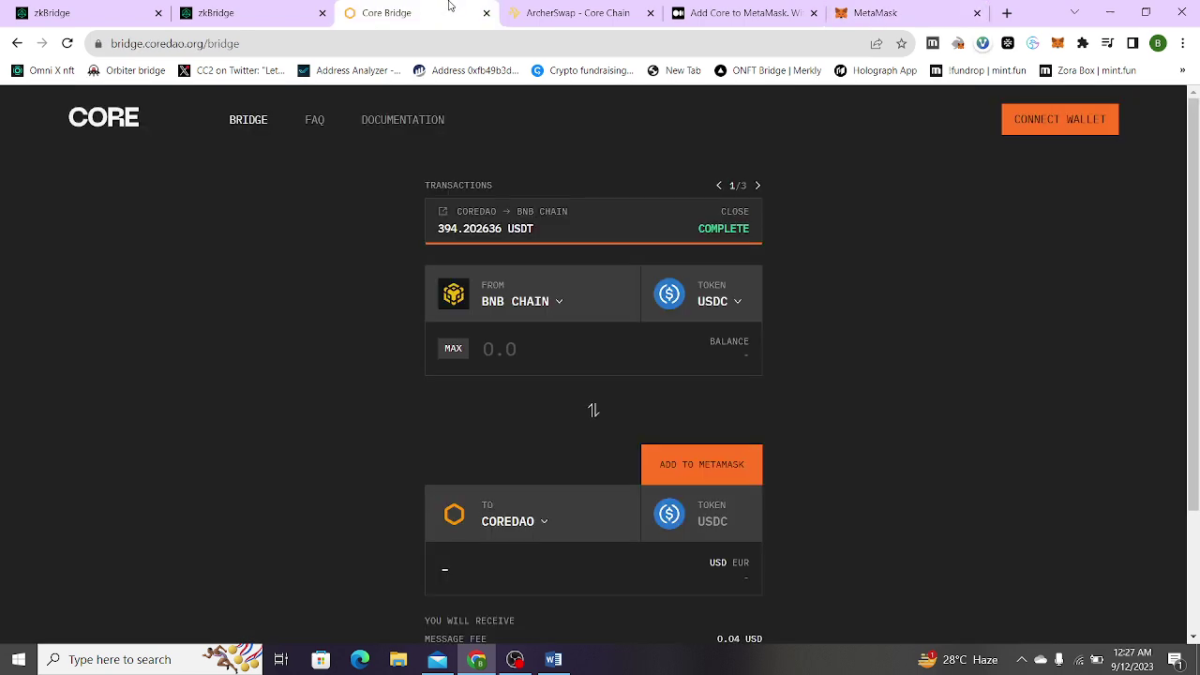
{"action": "left_click", "coordinate": [539, 11]}
{"action": "left_click", "coordinate": [705, 12]}
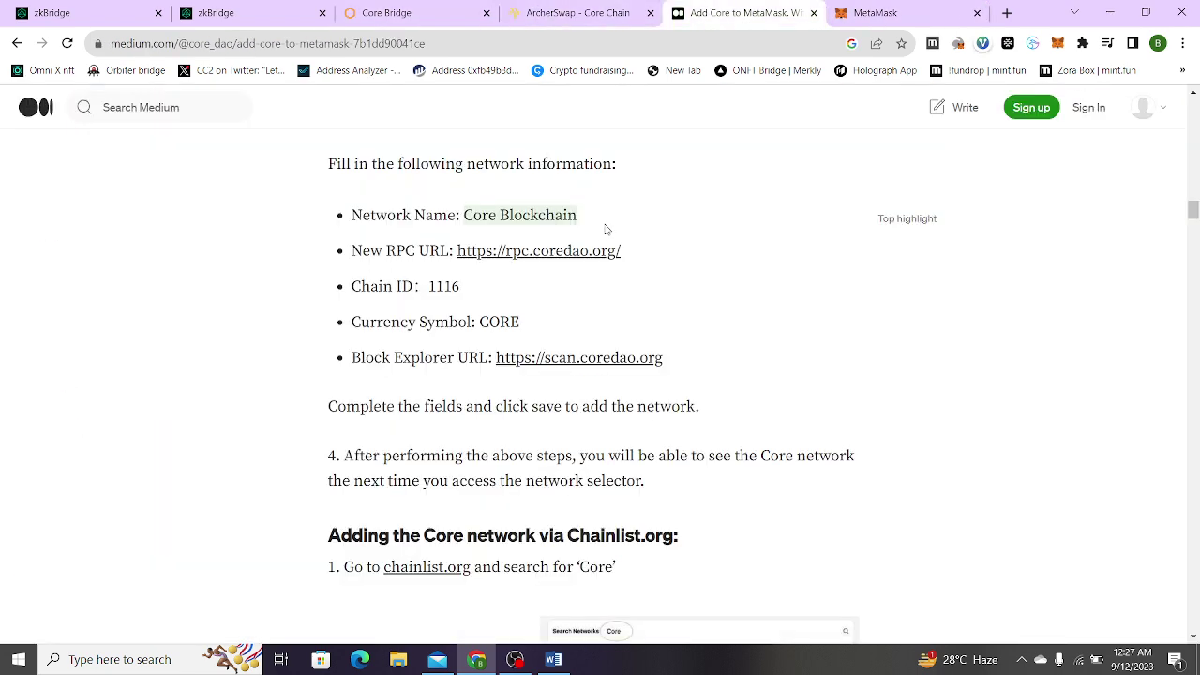
{"action": "left_click_drag", "start_coordinate": [606, 227], "coordinate": [463, 227]}
{"action": "key", "text": "ctrl+c"}
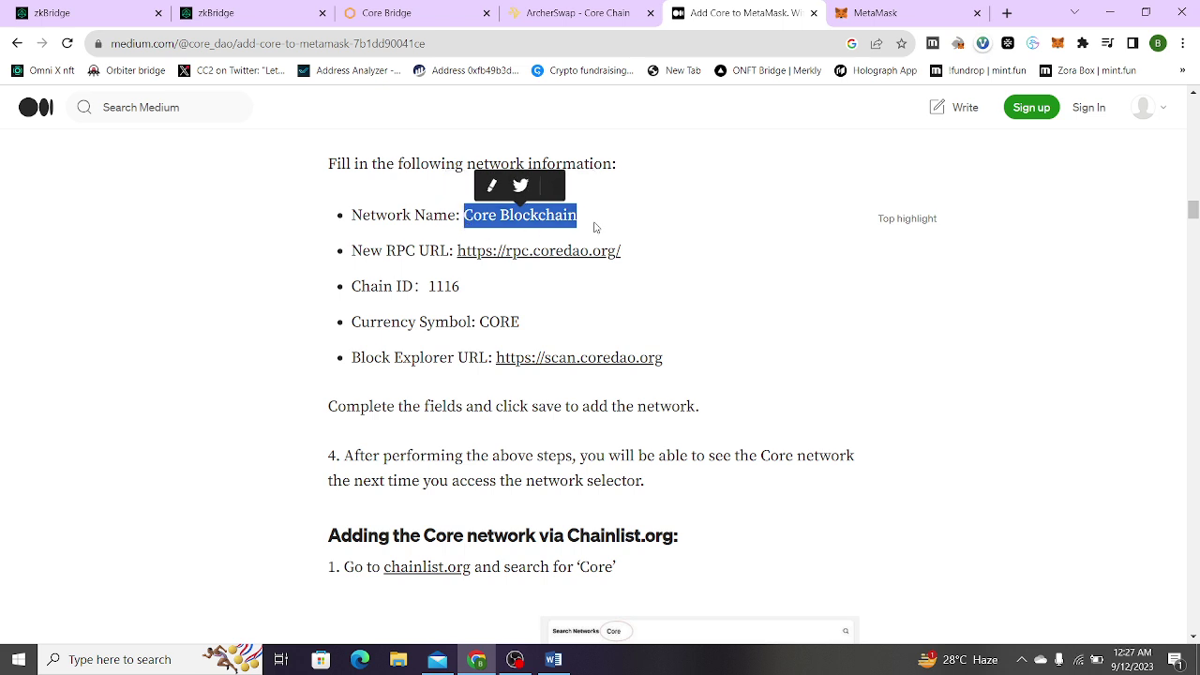
{"action": "left_click", "coordinate": [902, 15]}
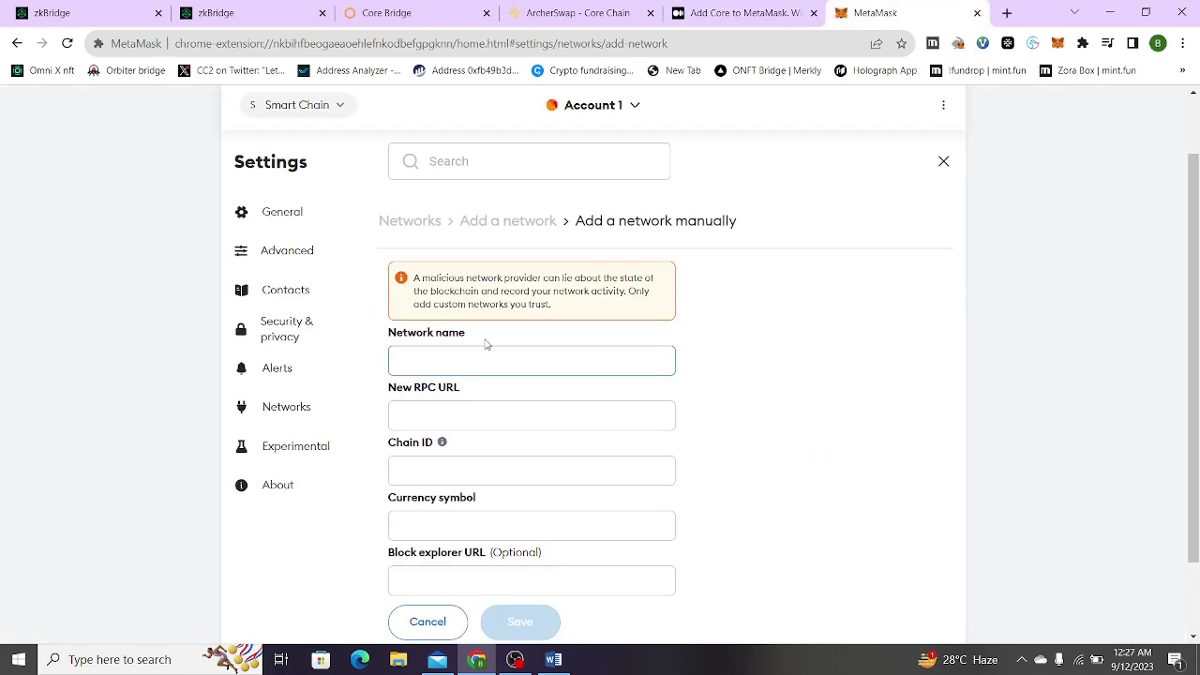
{"action": "key", "text": "ctrl+v"}
{"action": "left_click", "coordinate": [420, 415]}
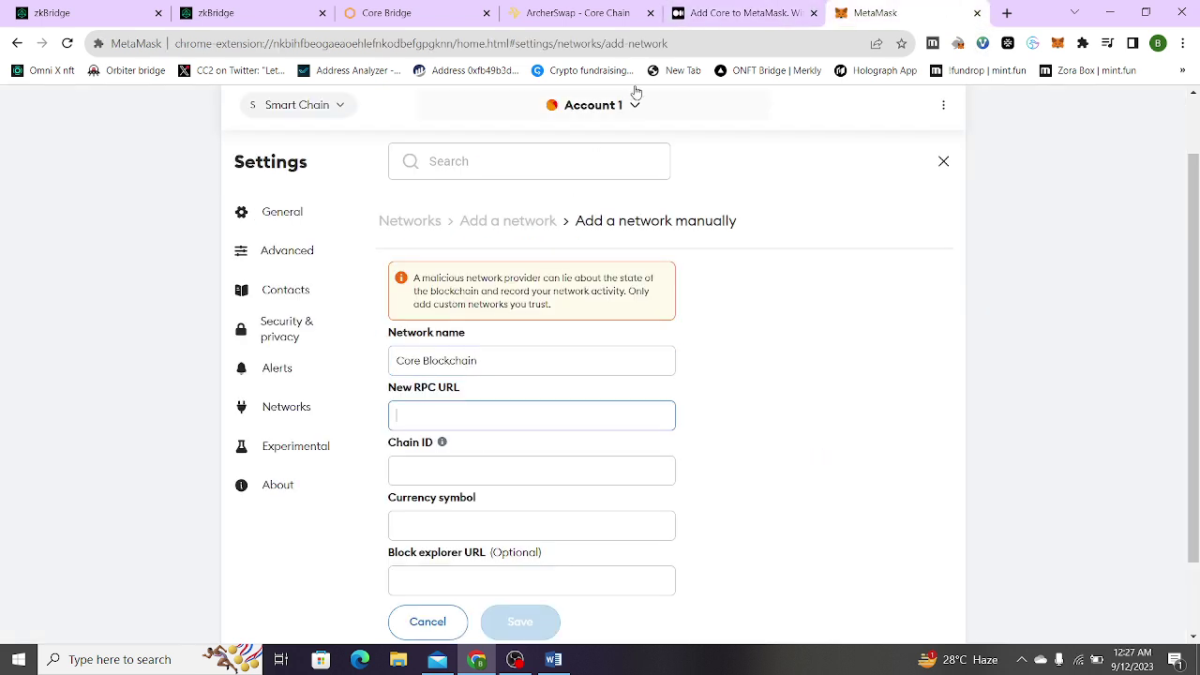
{"action": "left_click", "coordinate": [717, 12]}
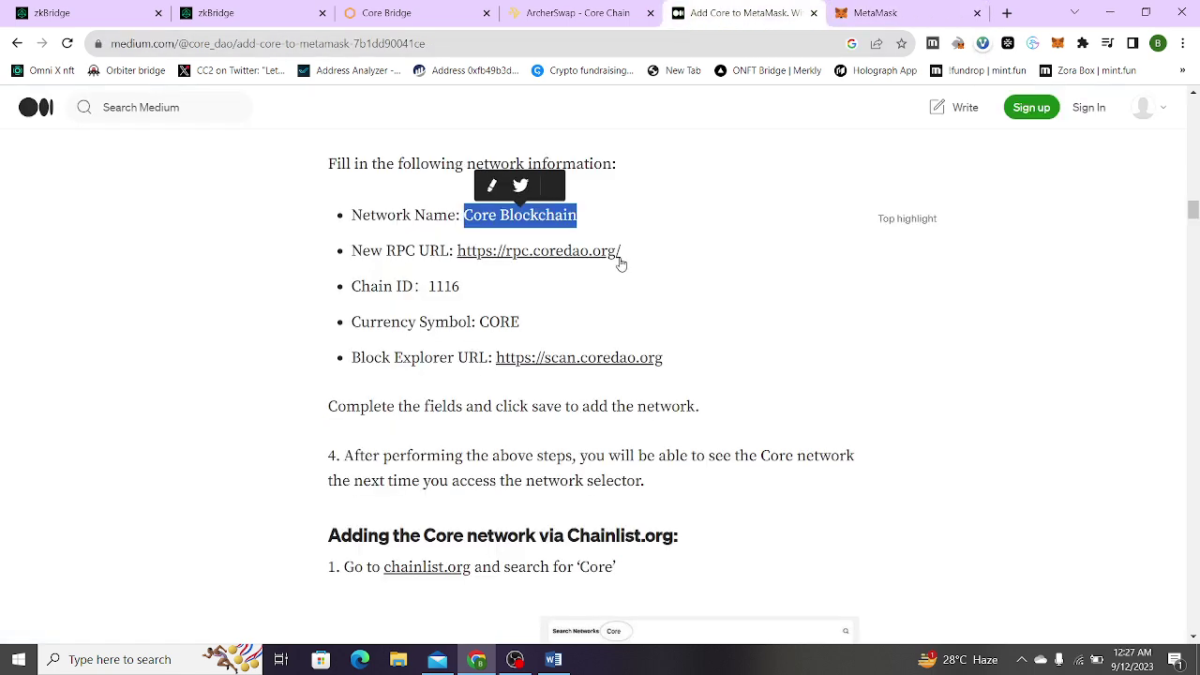
{"action": "left_click_drag", "start_coordinate": [637, 263], "coordinate": [459, 250]}
{"action": "key", "text": "ctrl+c"}
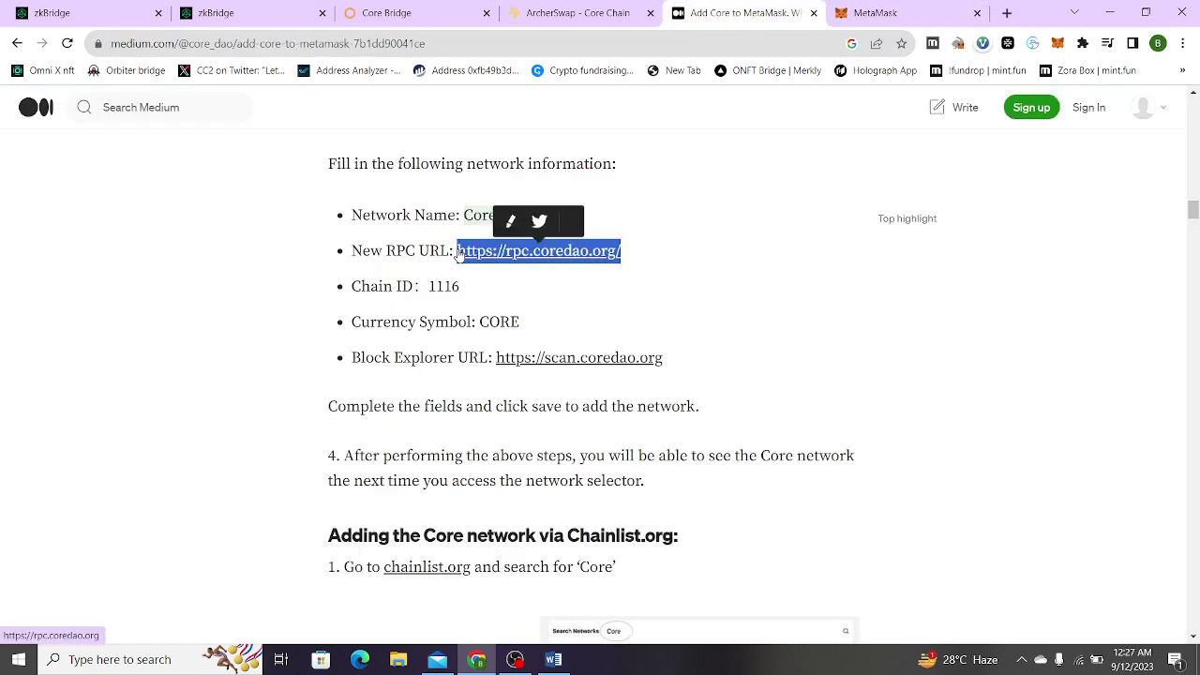
{"action": "key", "text": "ctrl+Tab"}
{"action": "key", "text": "ctrl+v"}
- Copy the chain ID 1116 from the Medium guide into MetaMask's manual network form
{"action": "left_click", "coordinate": [444, 471]}
{"action": "left_click", "coordinate": [739, 13]}
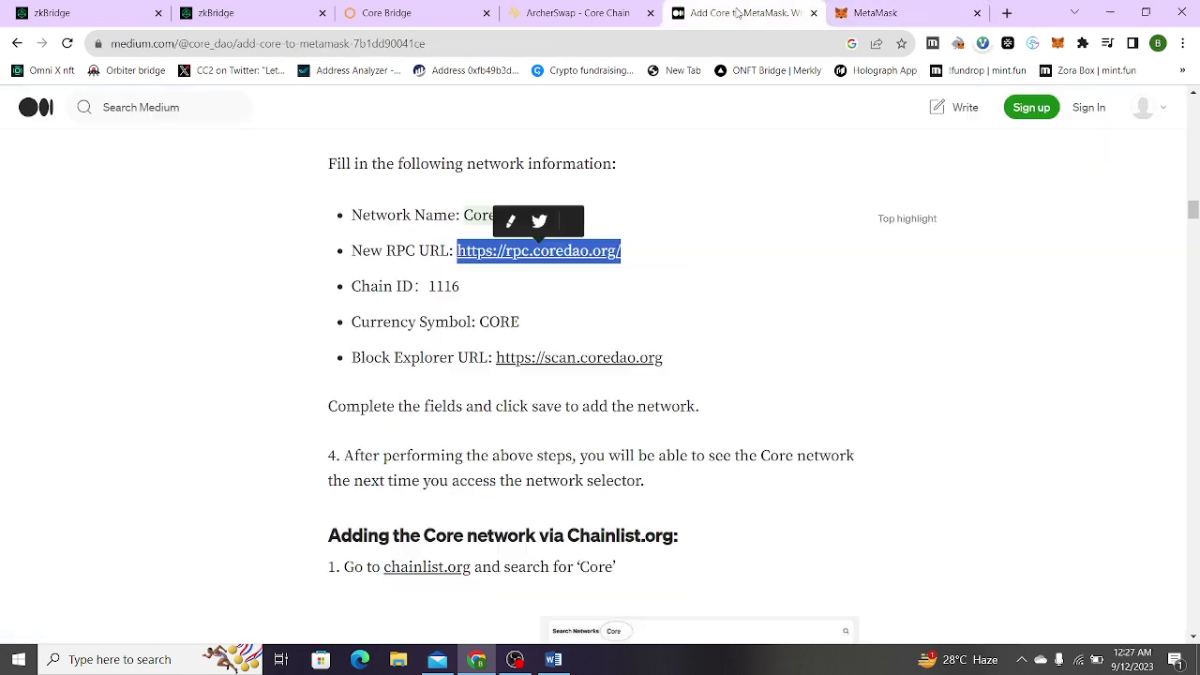
{"action": "double_click", "coordinate": [384, 322]}
{"action": "double_click", "coordinate": [443, 286]}
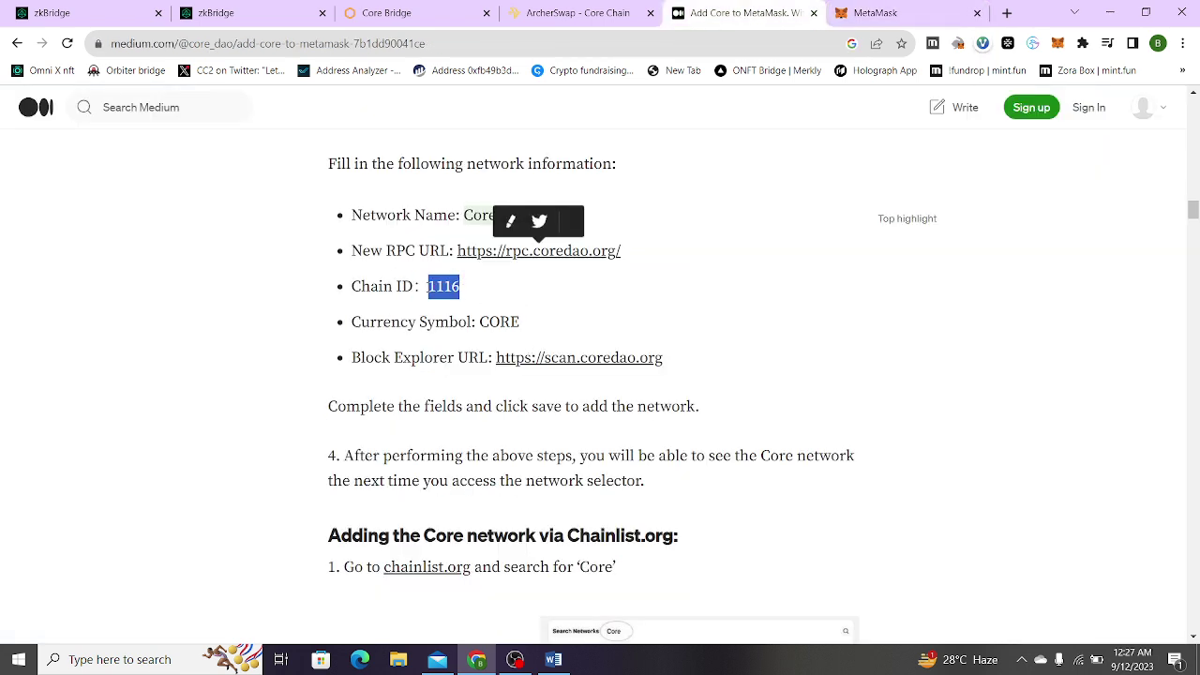
{"action": "left_click", "coordinate": [929, 9]}
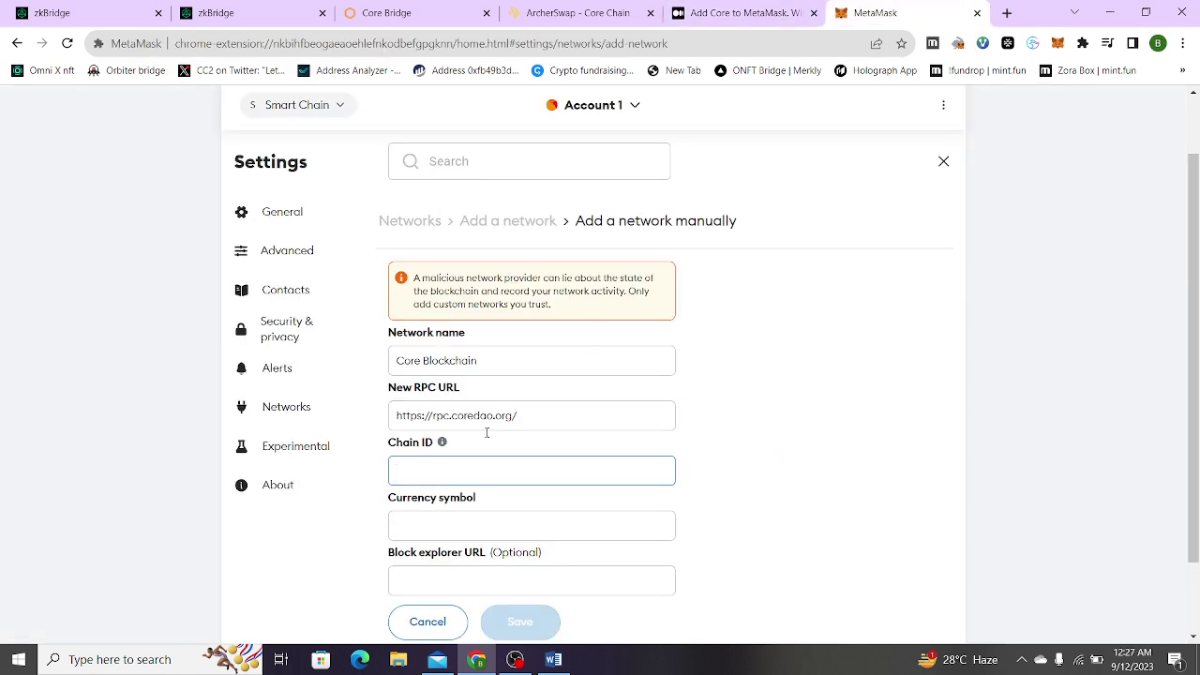
{"action": "key", "text": "ctrl+v"}
- Copy the currency symbol CORE from the Medium guide into MetaMask's manual network form
{"action": "left_click", "coordinate": [732, 13]}
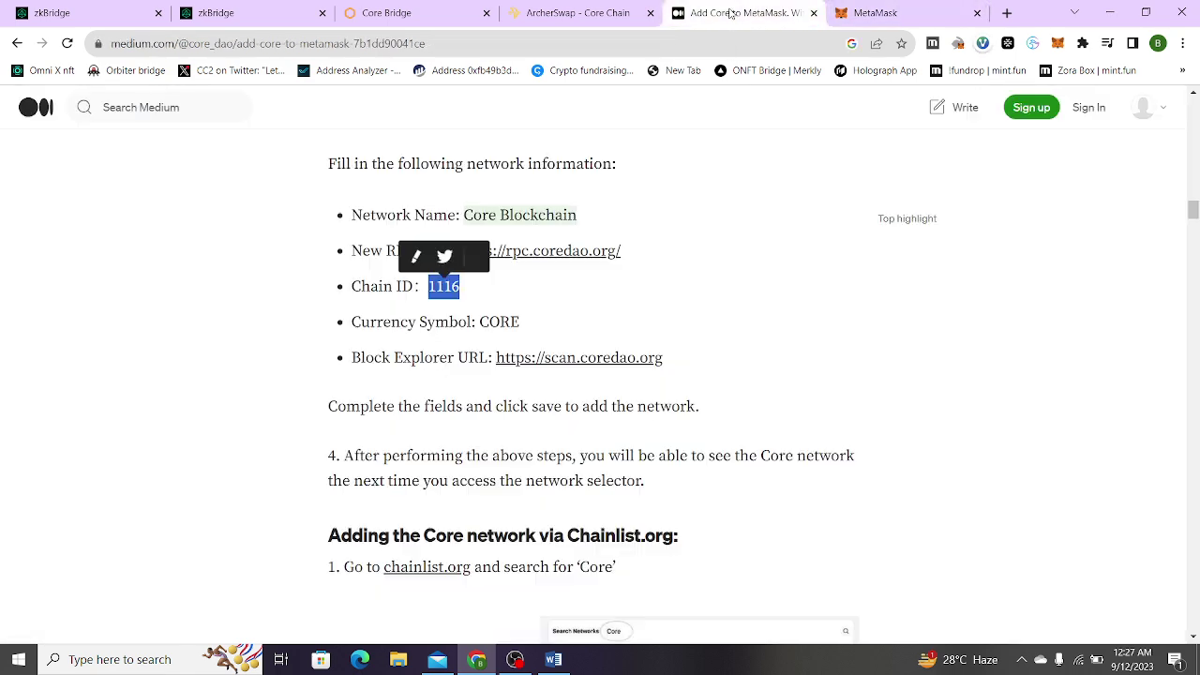
{"action": "left_click_drag", "start_coordinate": [521, 323], "coordinate": [478, 323]}
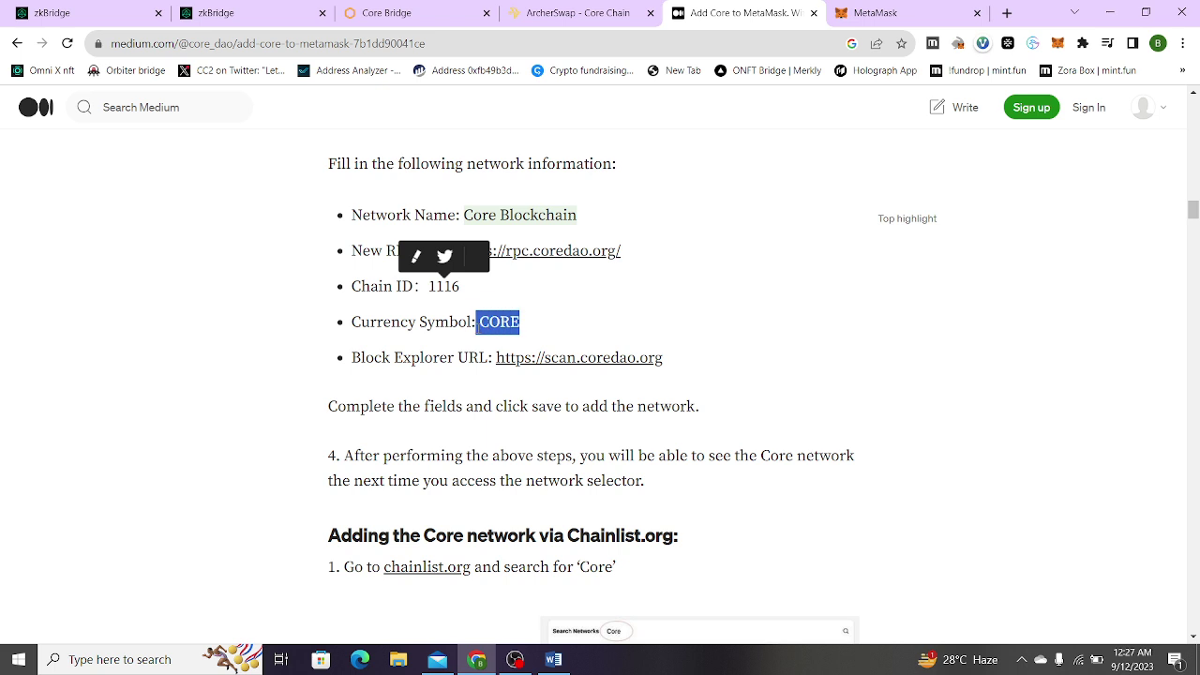
{"action": "left_click", "coordinate": [951, 8]}
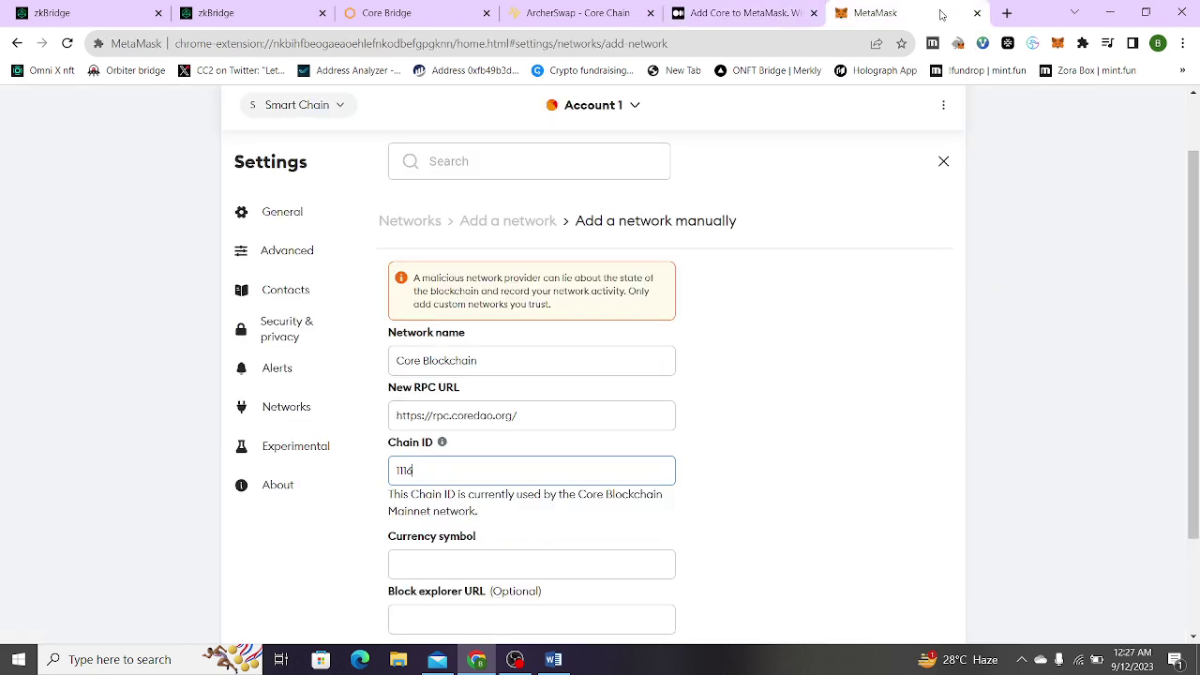
{"action": "left_click", "coordinate": [421, 568]}
{"action": "key", "text": "ctrl+v"}
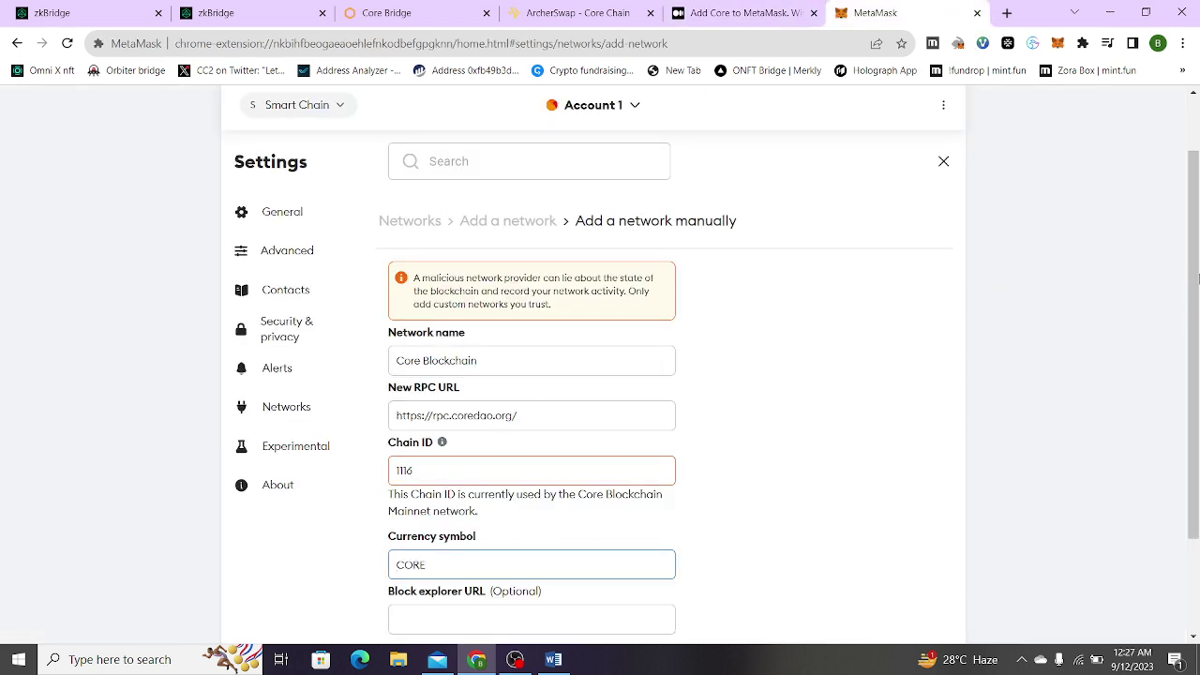
{"action": "scroll", "coordinate": [790, 407], "scroll_direction": "down", "scroll_amount": 2}
{"action": "left_click", "coordinate": [507, 512]}
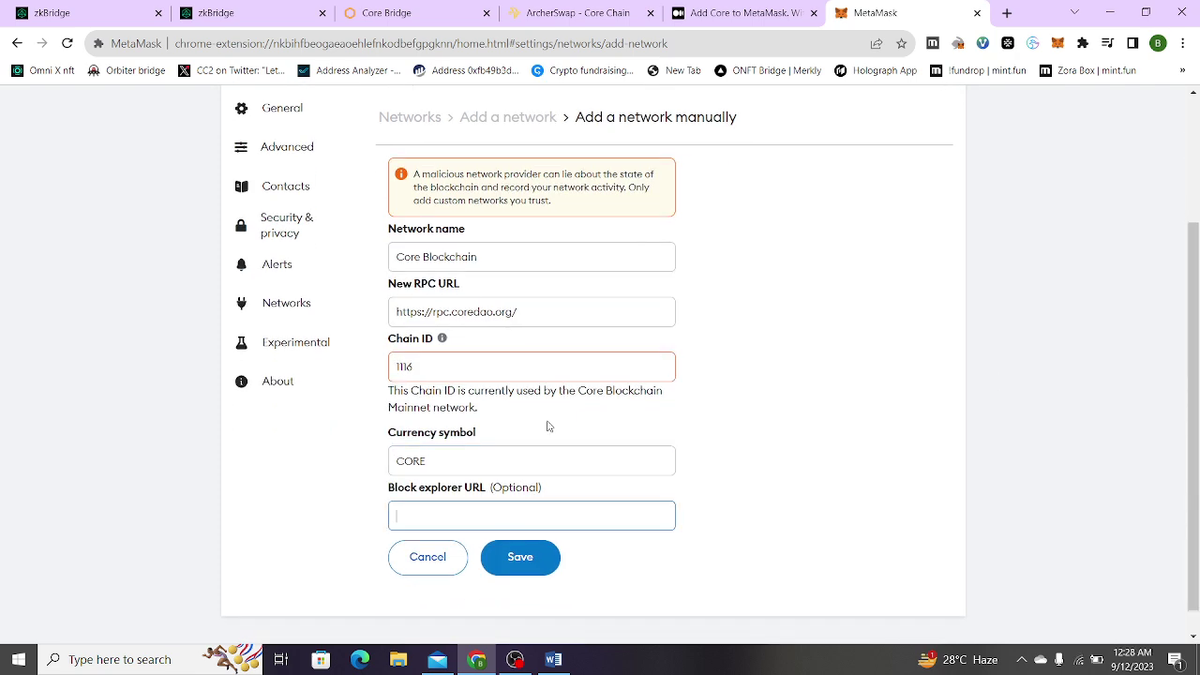
{"action": "left_click", "coordinate": [720, 14]}
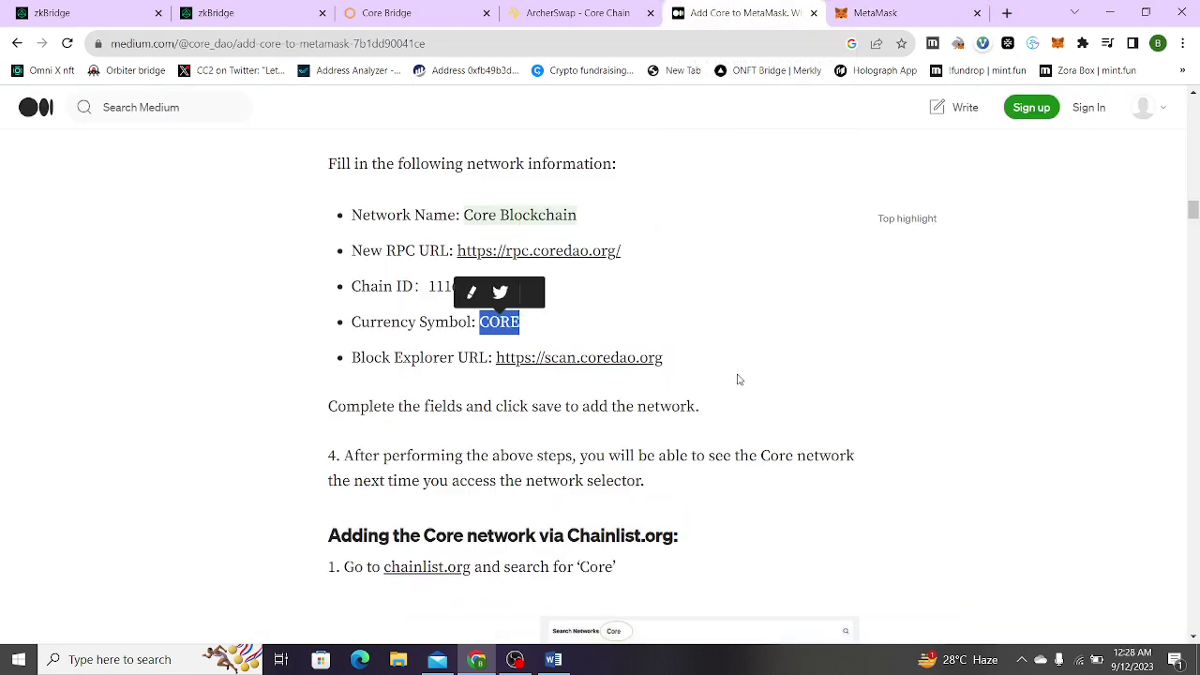
{"action": "left_click_drag", "start_coordinate": [690, 378], "coordinate": [504, 357]}
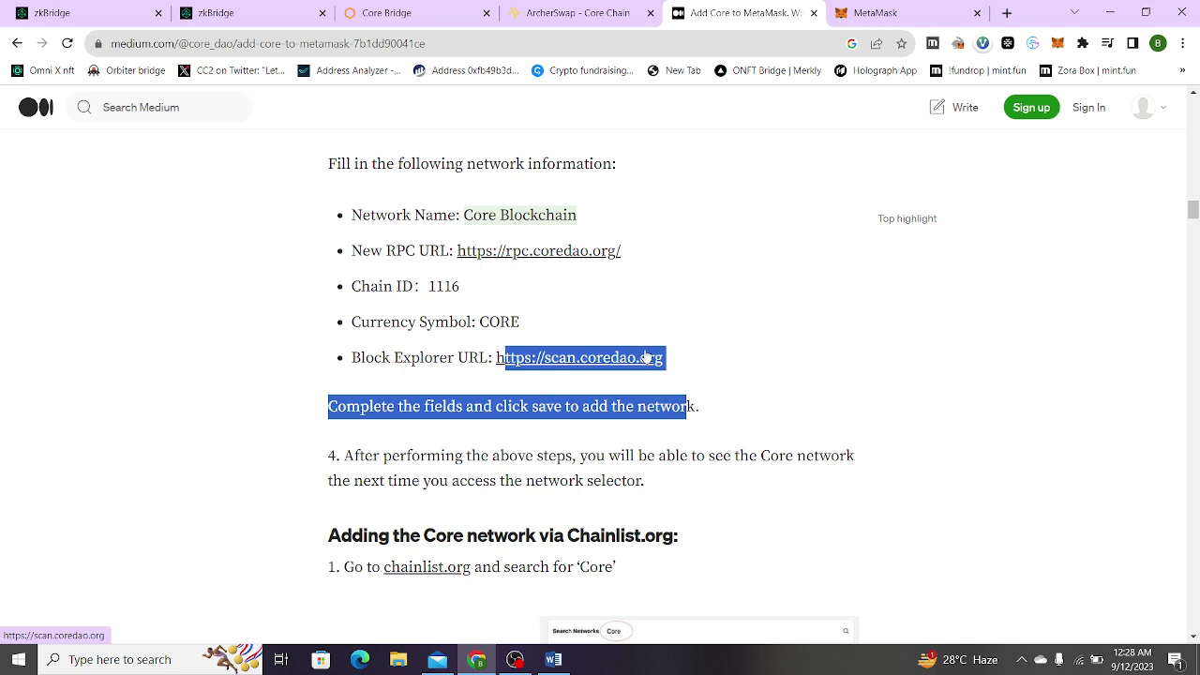
{"action": "left_click_drag", "start_coordinate": [691, 365], "coordinate": [506, 359]}
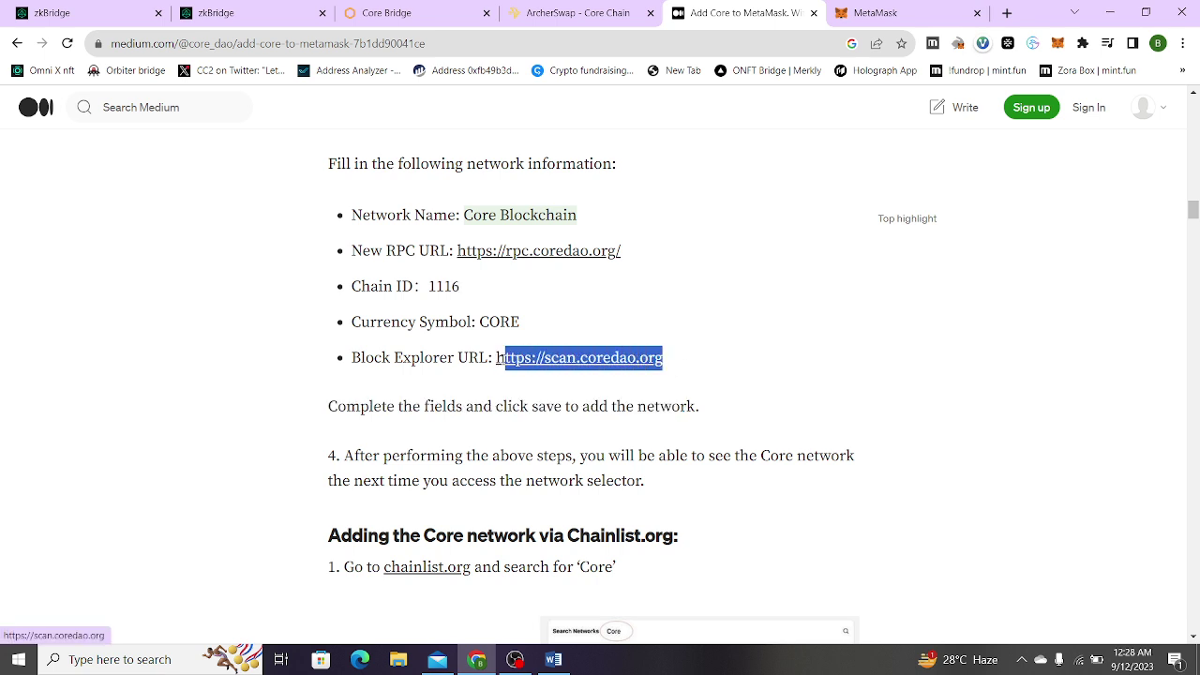
{"action": "left_click", "coordinate": [701, 369]}
{"action": "left_click_drag", "start_coordinate": [701, 369], "coordinate": [496, 359]}
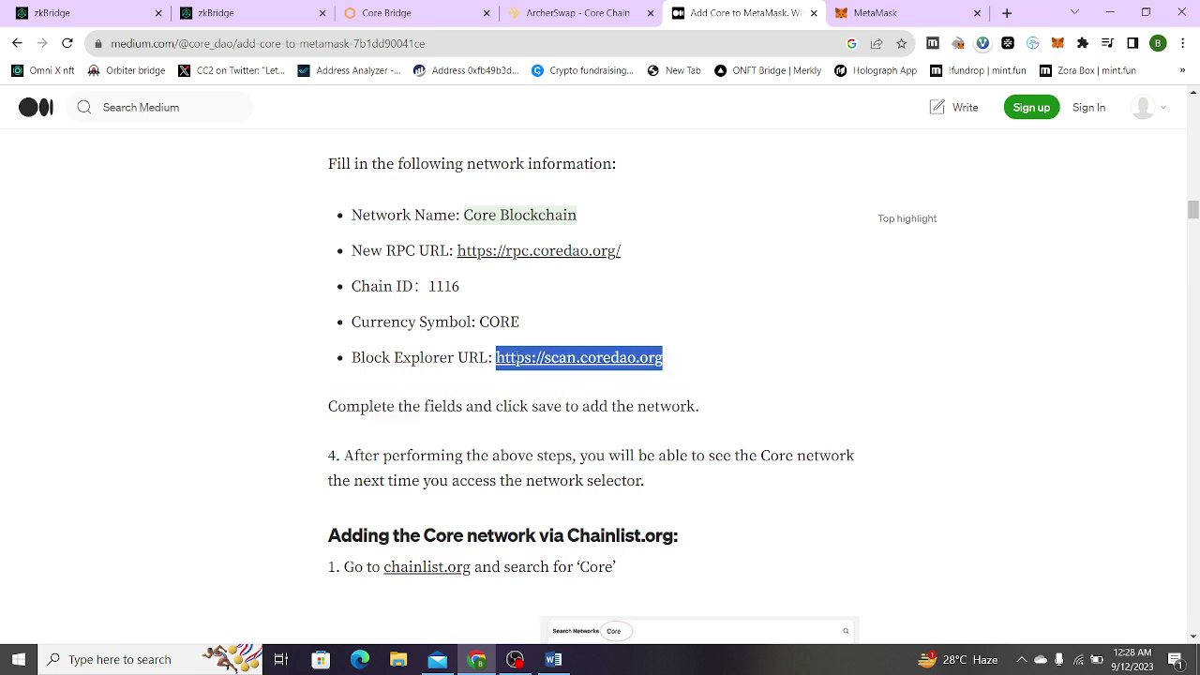
{"action": "left_click", "coordinate": [924, 7]}
{"action": "left_click", "coordinate": [570, 507]}
{"action": "key", "text": "ctrl+v"}
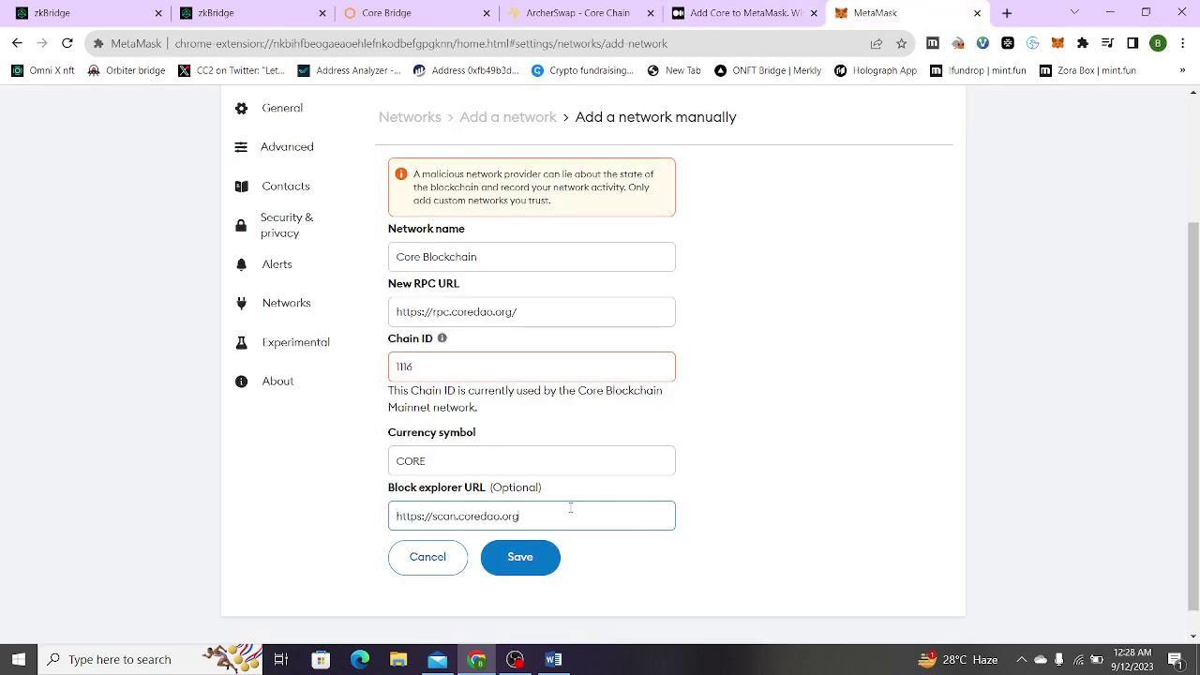
- Check the wallet's network list for the Core Blockchain Mainnet entry, then close the list and the wallet popup
{"action": "left_click", "coordinate": [1056, 43]}
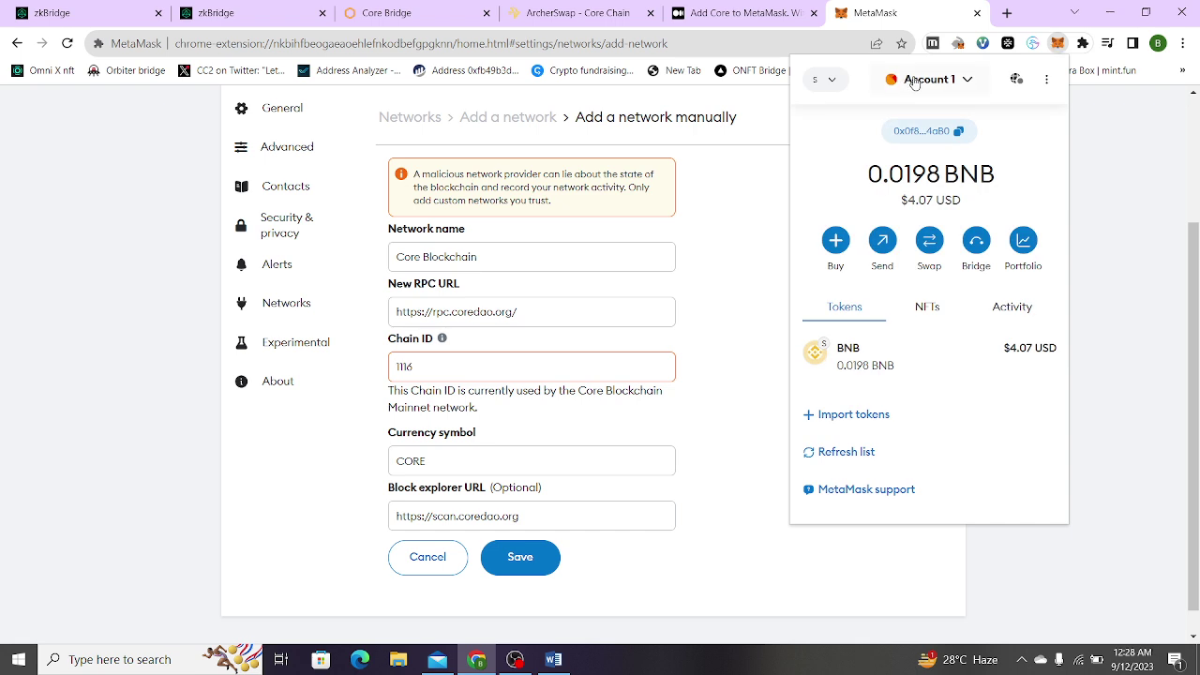
{"action": "left_click", "coordinate": [825, 79]}
{"action": "left_click_drag", "start_coordinate": [1036, 202], "coordinate": [1022, 237]}
{"action": "scroll", "coordinate": [1022, 237], "scroll_direction": "down", "scroll_amount": 1}
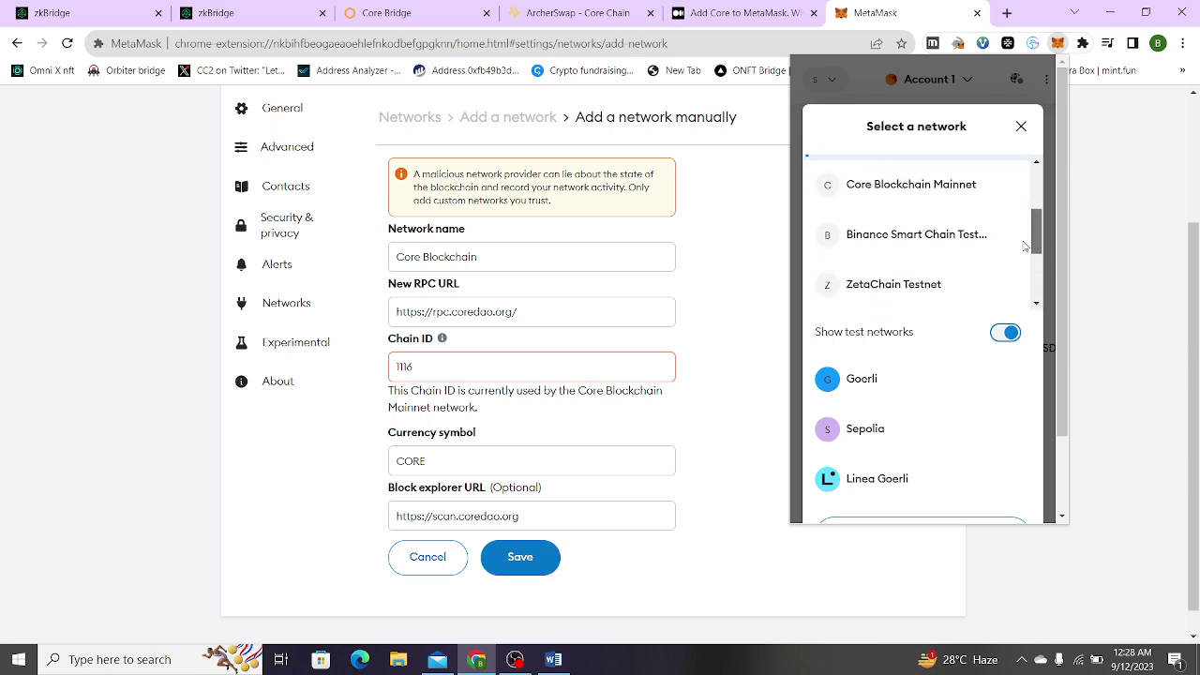
{"action": "scroll", "coordinate": [978, 234], "scroll_direction": "up", "scroll_amount": 2}
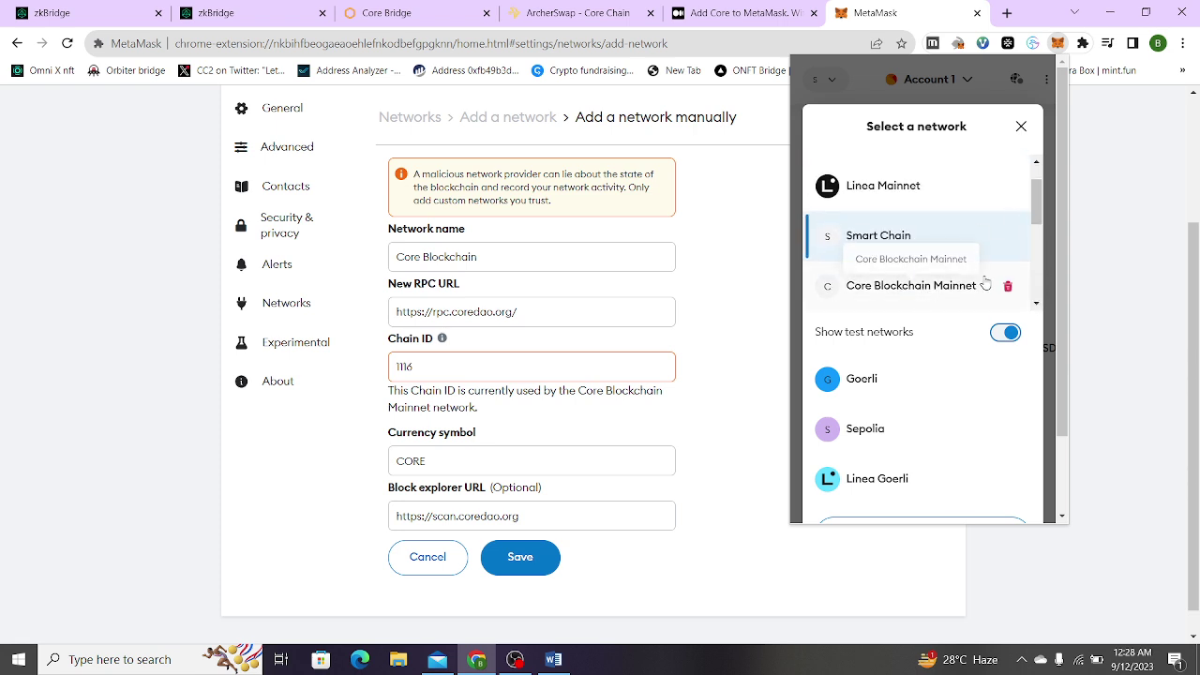
{"action": "left_click", "coordinate": [1021, 127]}
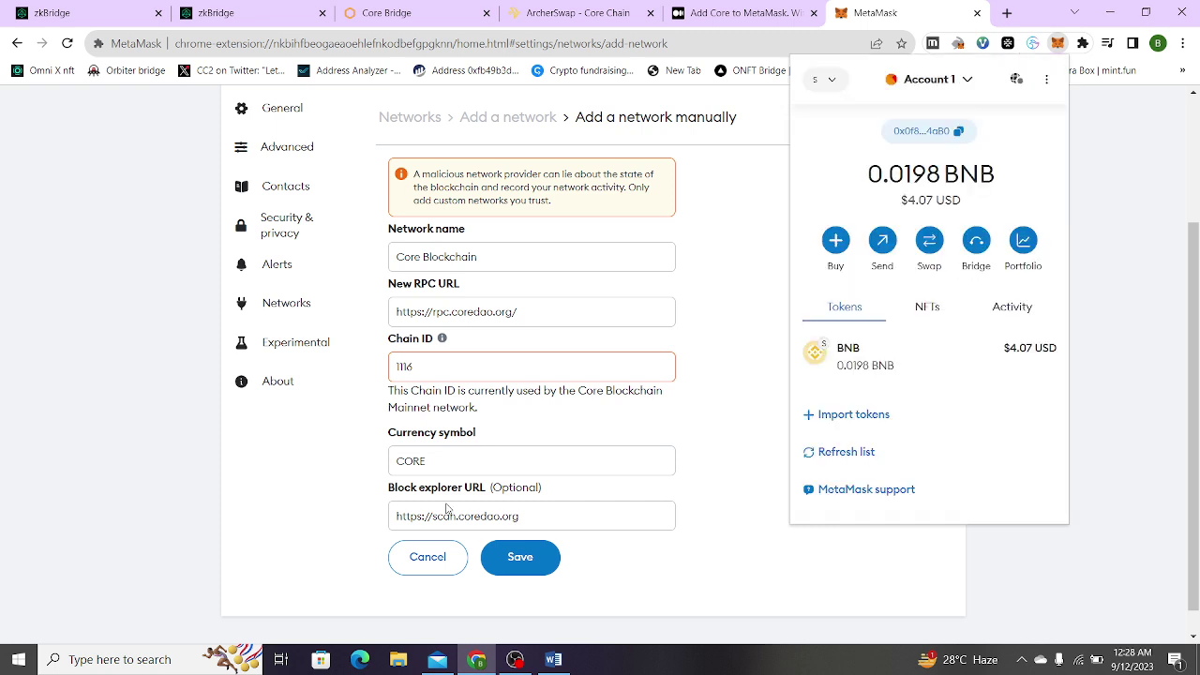
{"action": "left_click", "coordinate": [981, 543]}
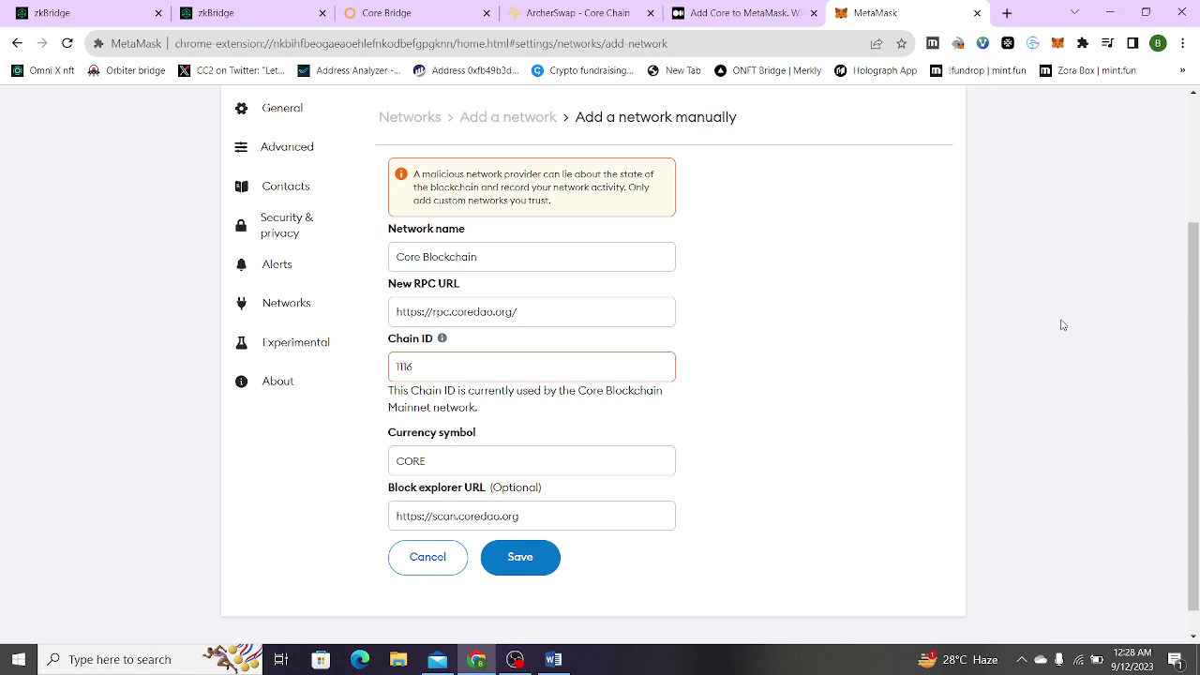
- Leave the unsaved MetaMask network form by loading google.com in its place, and return to the Medium guide
{"action": "left_click", "coordinate": [643, 43]}
{"action": "type", "text": "g"}
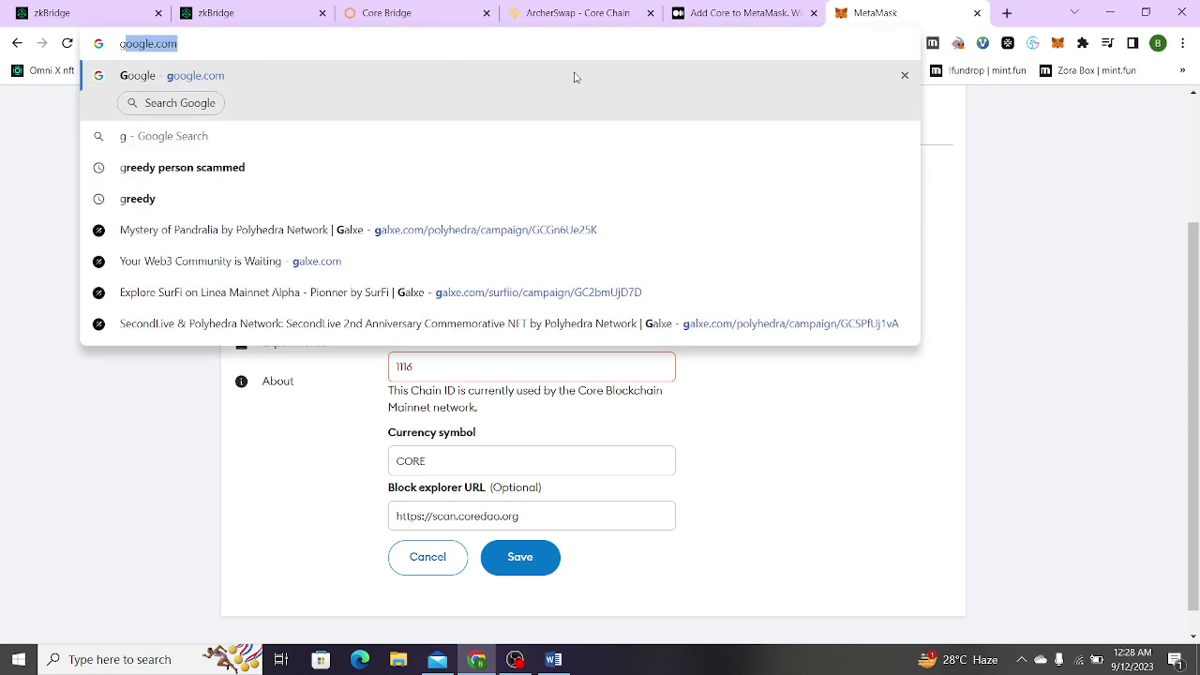
{"action": "left_click", "coordinate": [544, 97]}
{"action": "left_click", "coordinate": [734, 12]}
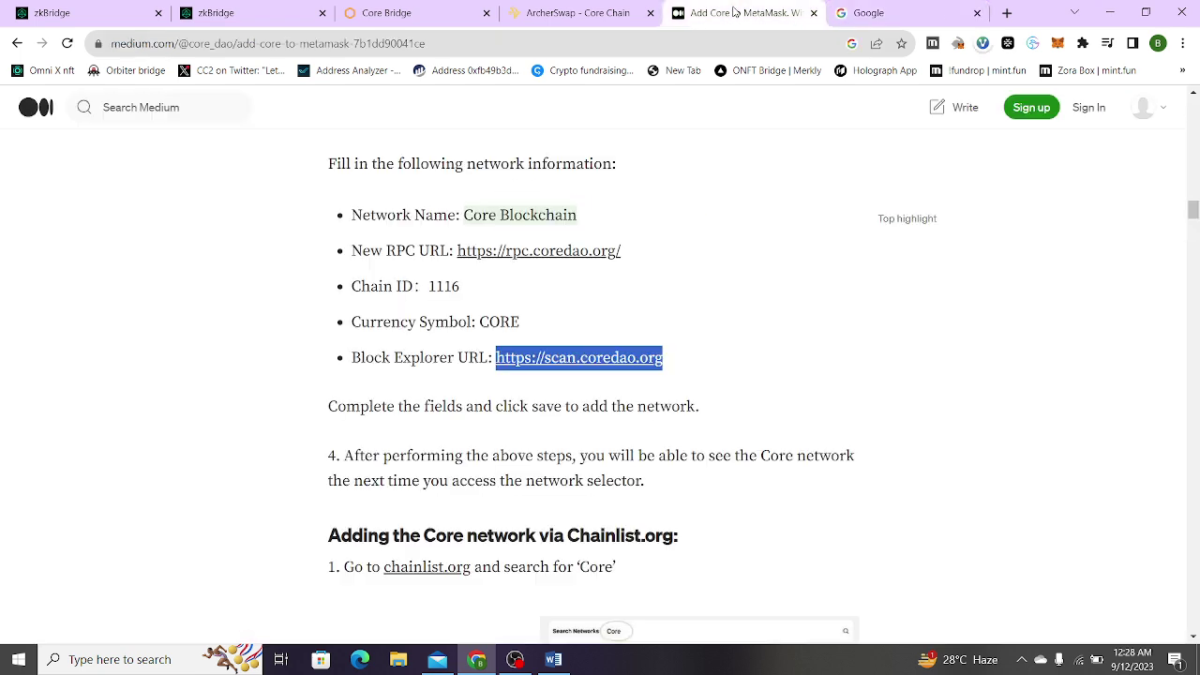
{"action": "left_click", "coordinate": [839, 301]}
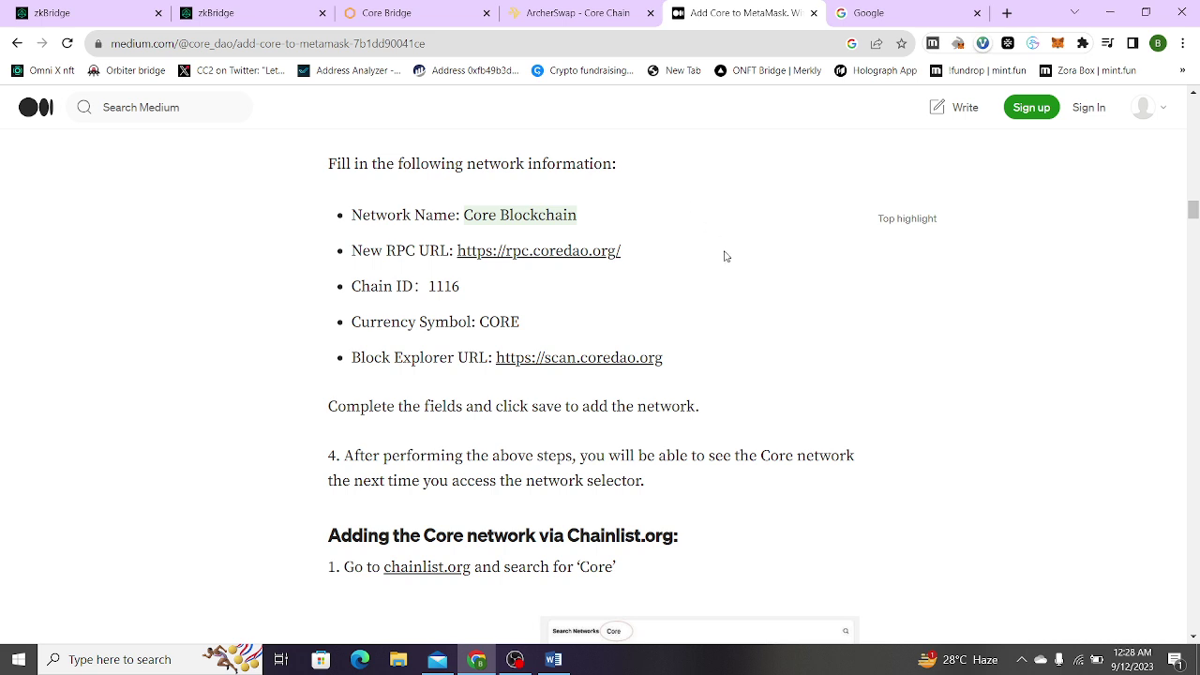
{"action": "left_click_drag", "start_coordinate": [610, 228], "coordinate": [475, 219]}
{"action": "left_click", "coordinate": [657, 233]}
{"action": "triple_click", "coordinate": [631, 232]}
{"action": "left_click", "coordinate": [679, 269]}
{"action": "mouse_move", "coordinate": [479, 225]}
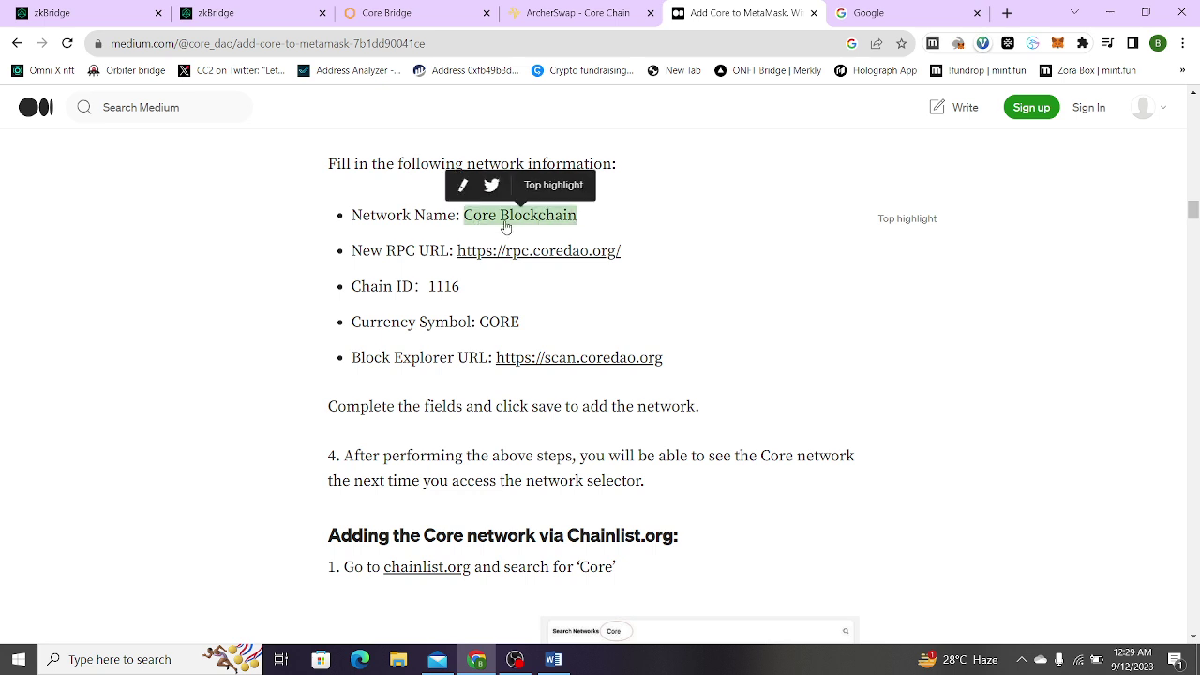
- Switch to the Core Bridge page, highlight its web address and examine the BNB Chain to CoreDAO bridge form
{"action": "left_click", "coordinate": [421, 9]}
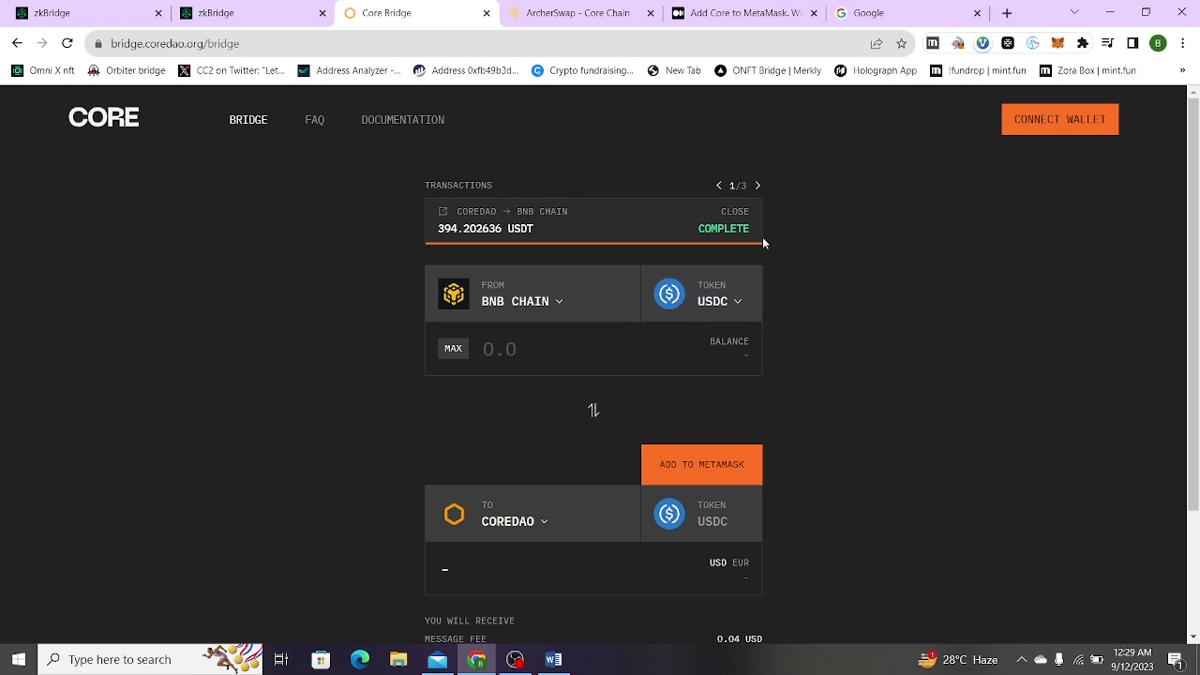
{"action": "left_click_drag", "start_coordinate": [1194, 239], "coordinate": [910, 235]}
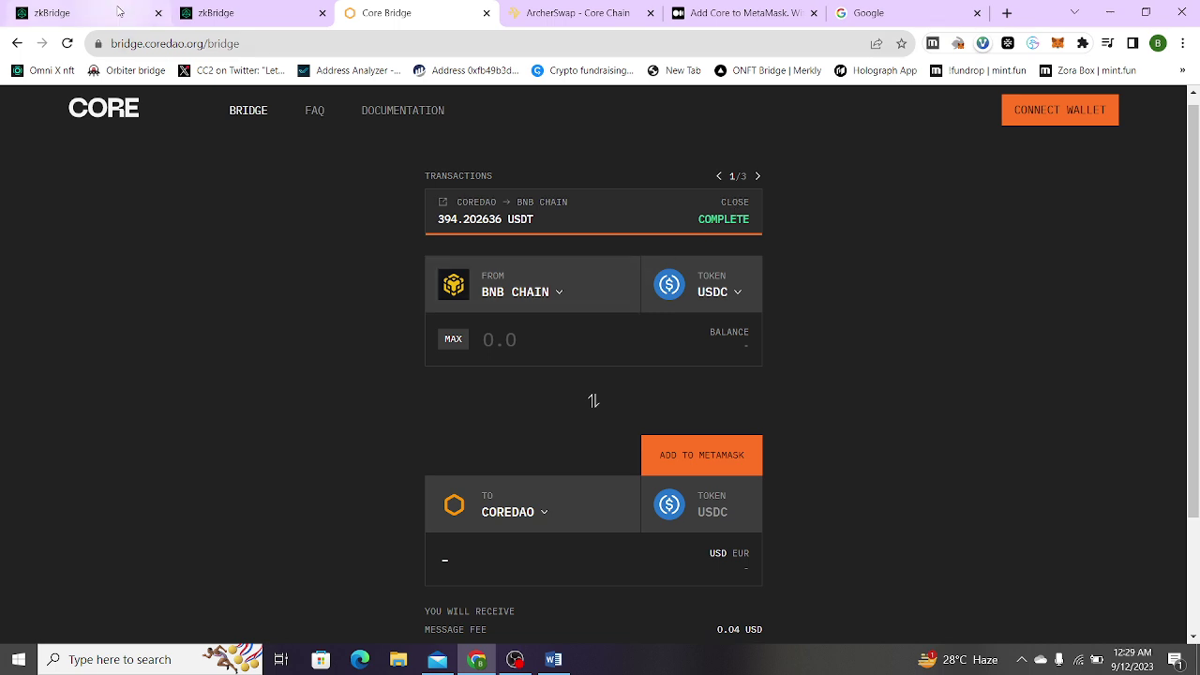
{"action": "left_click", "coordinate": [180, 43]}
{"action": "left_click", "coordinate": [275, 43]}
{"action": "left_click_drag", "start_coordinate": [278, 44], "coordinate": [125, 70]}
{"action": "left_click", "coordinate": [924, 405]}
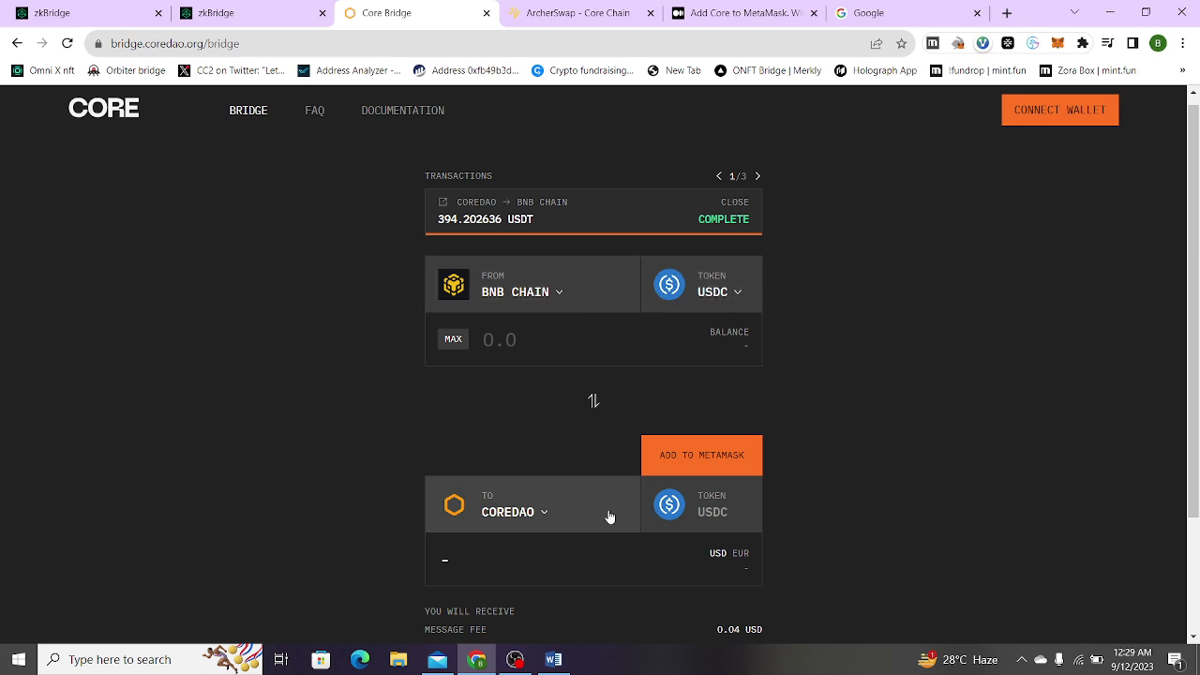
{"action": "scroll", "coordinate": [606, 515], "scroll_direction": "down", "scroll_amount": 1}
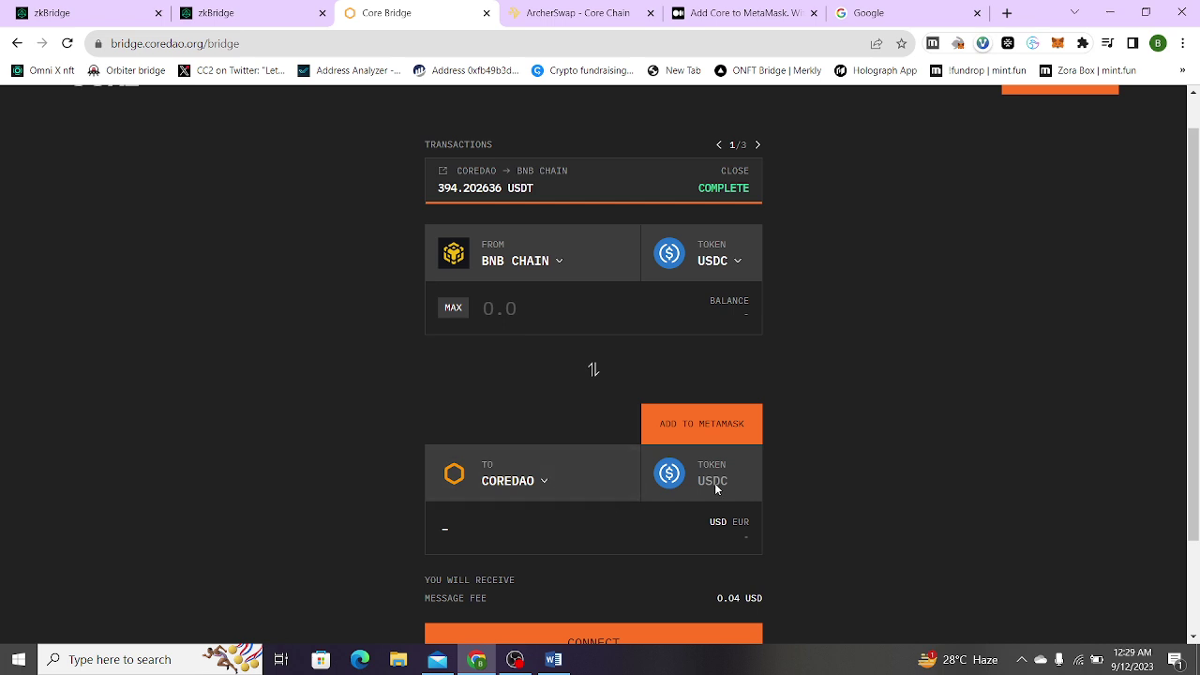
{"action": "scroll", "coordinate": [717, 488], "scroll_direction": "down", "scroll_amount": 1}
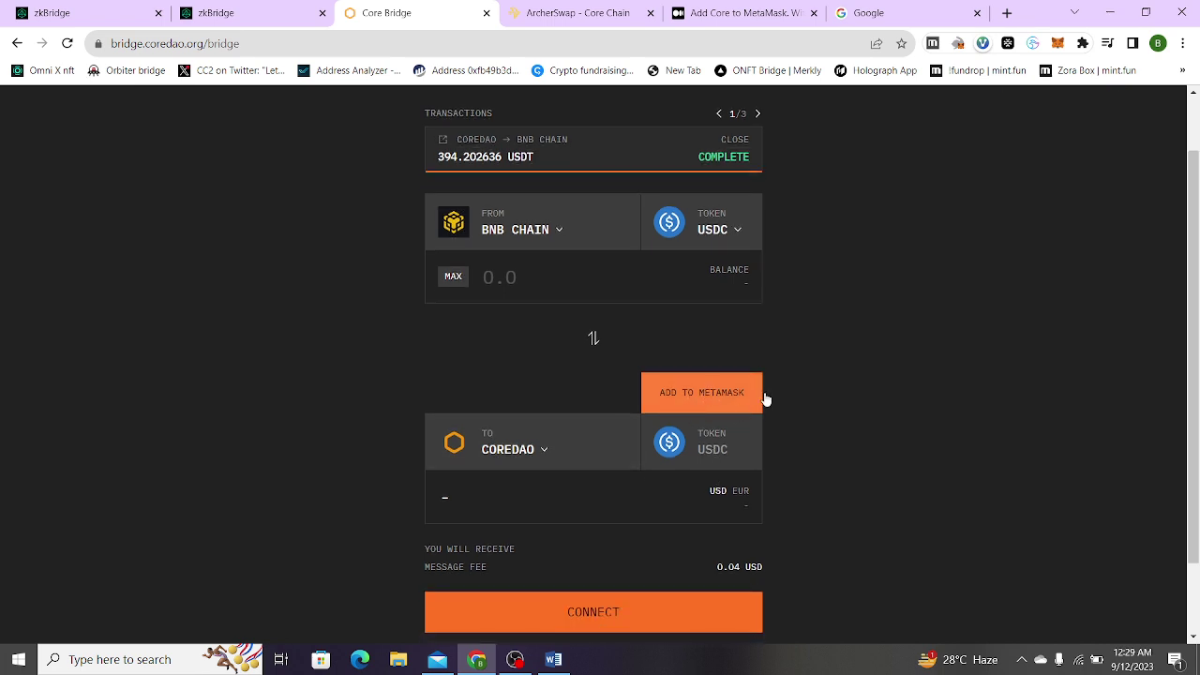
{"action": "scroll", "coordinate": [777, 401], "scroll_direction": "down", "scroll_amount": 1}
{"action": "scroll", "coordinate": [777, 401], "scroll_direction": "up", "scroll_amount": 1}
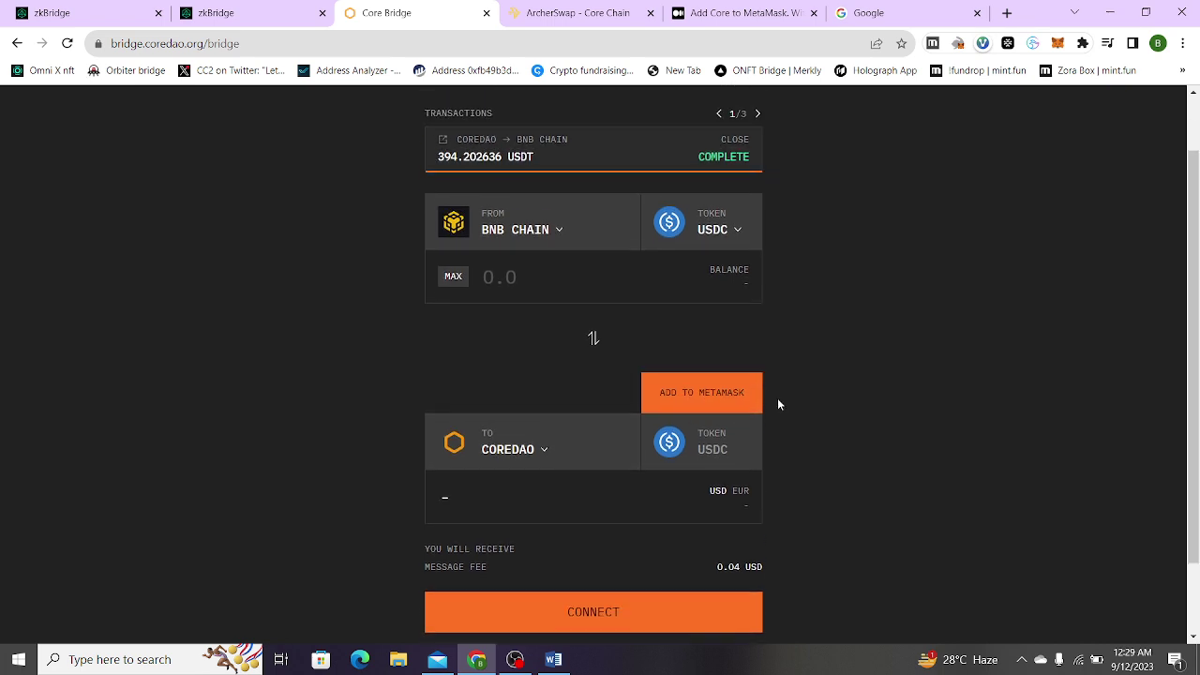
- Browse the past transactions on Core Bridge up to the 5 USDT transfer, highlight it and return to the first transaction
{"action": "left_click", "coordinate": [758, 116]}
{"action": "left_click", "coordinate": [758, 116]}
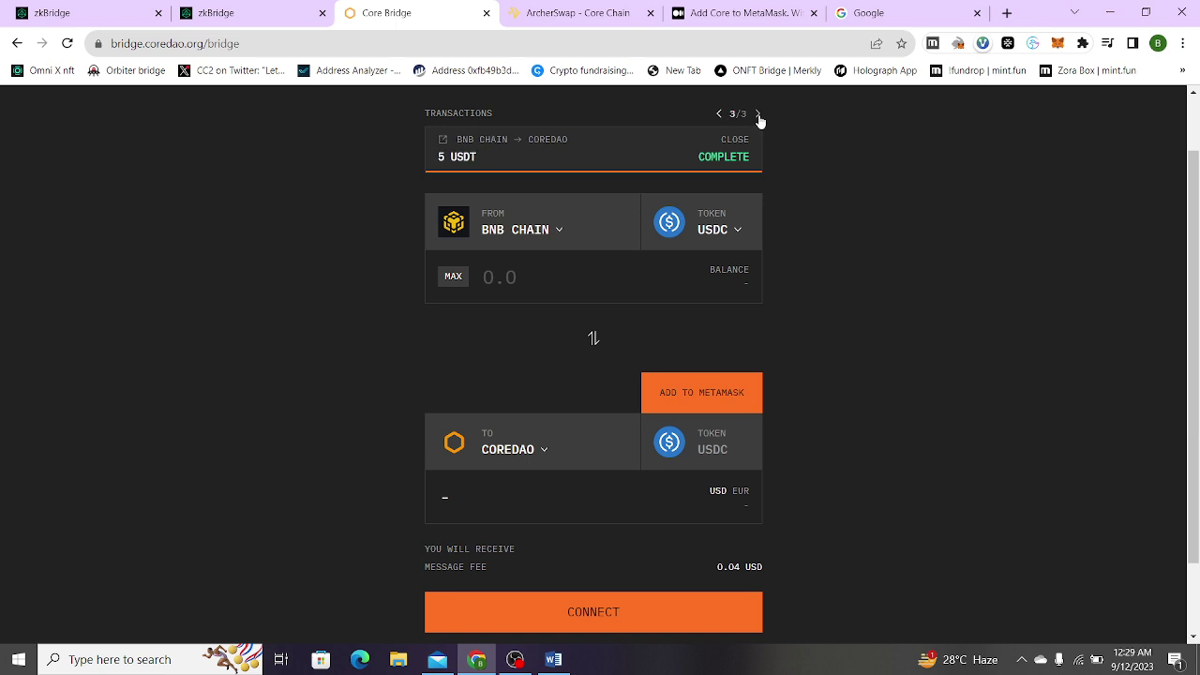
{"action": "left_click_drag", "start_coordinate": [480, 163], "coordinate": [436, 169]}
{"action": "left_click", "coordinate": [499, 173]}
{"action": "left_click_drag", "start_coordinate": [477, 165], "coordinate": [442, 177]}
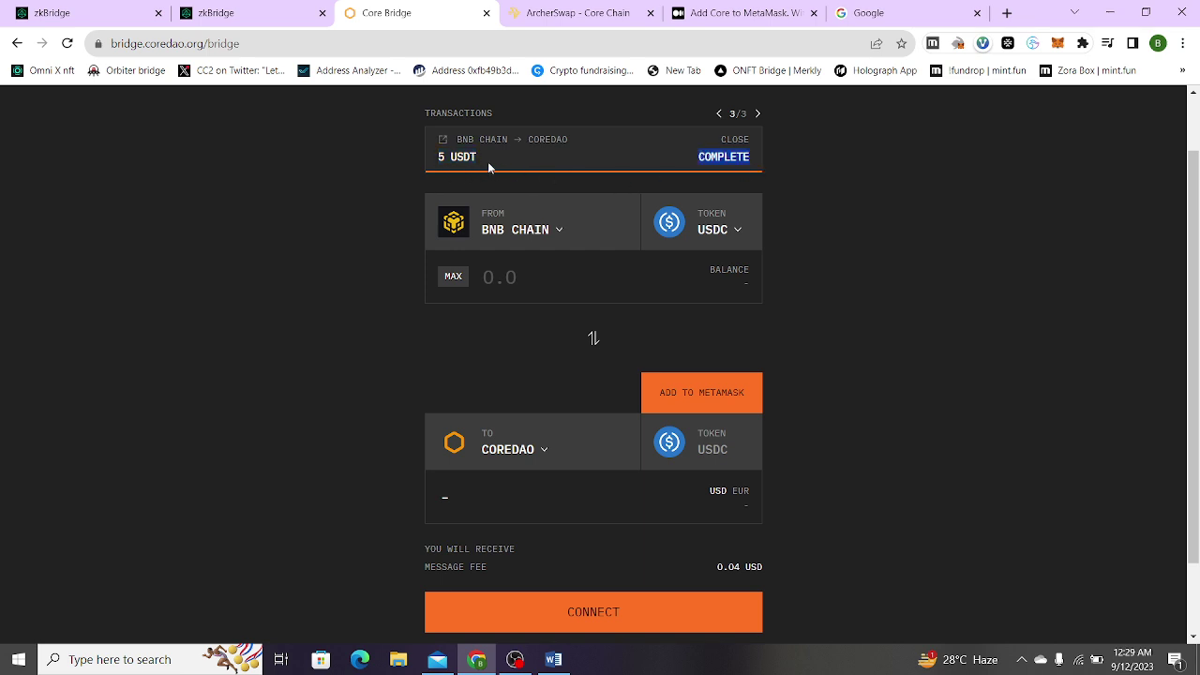
{"action": "left_click", "coordinate": [720, 114]}
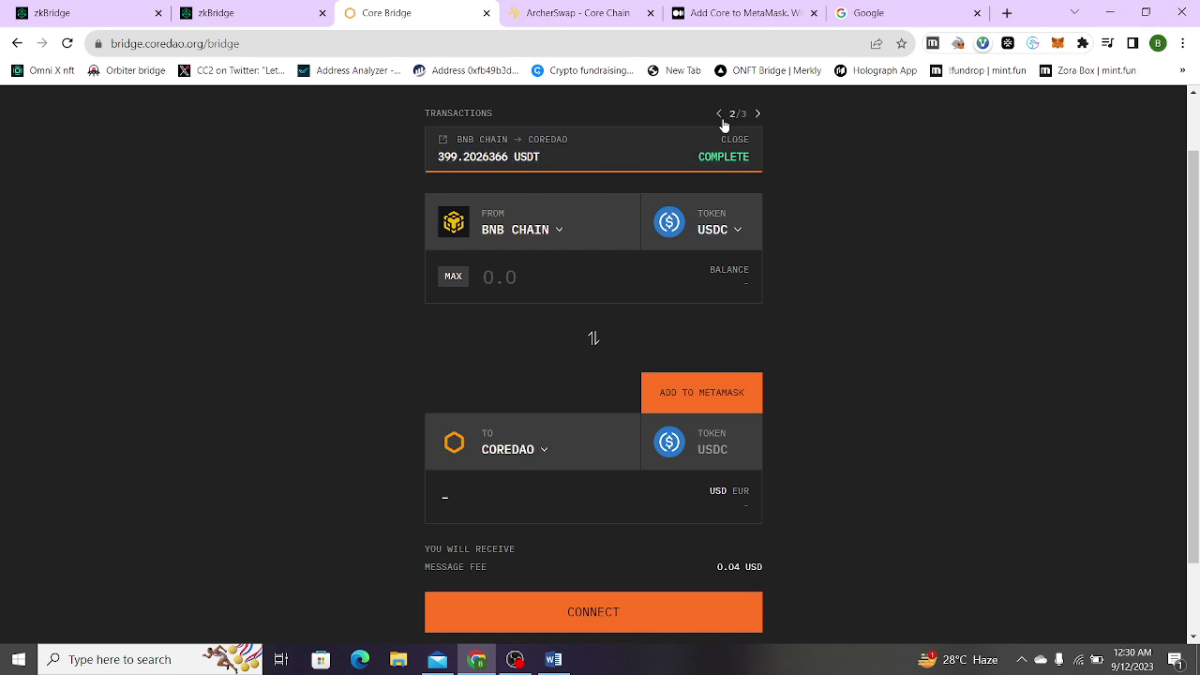
{"action": "left_click", "coordinate": [719, 114]}
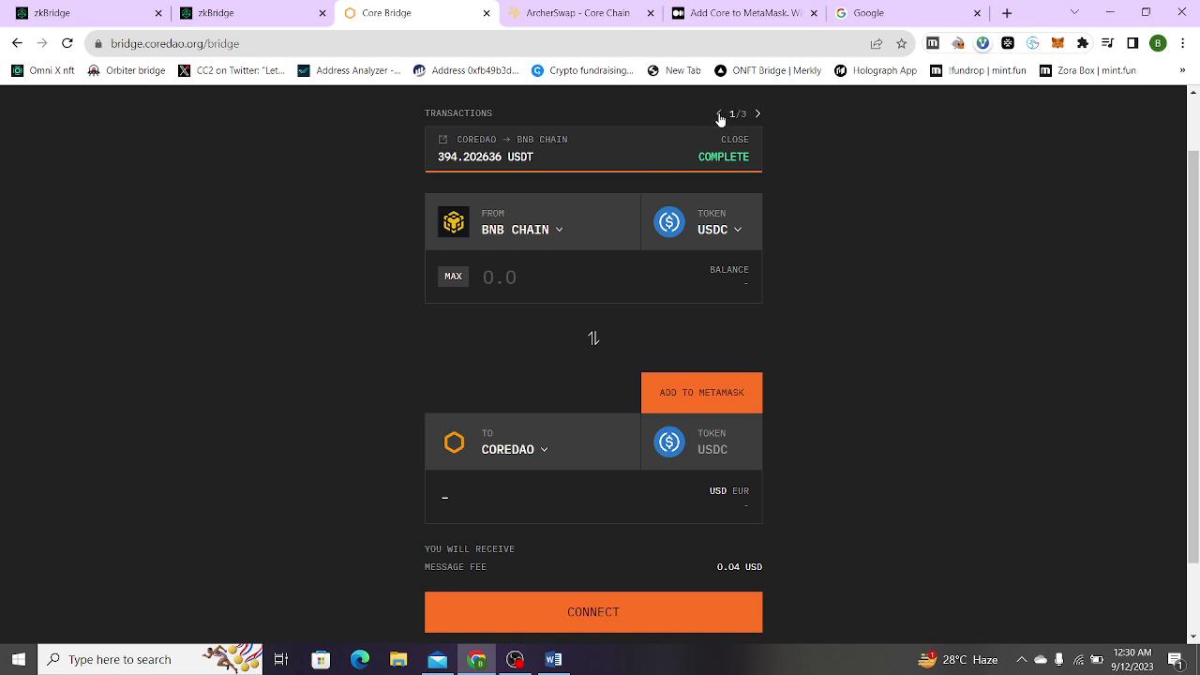
- Switch to the ArcherSwap page and set its exchange form to swap from USDC to CORE
{"action": "left_click_drag", "start_coordinate": [1194, 250], "coordinate": [1196, 236]}
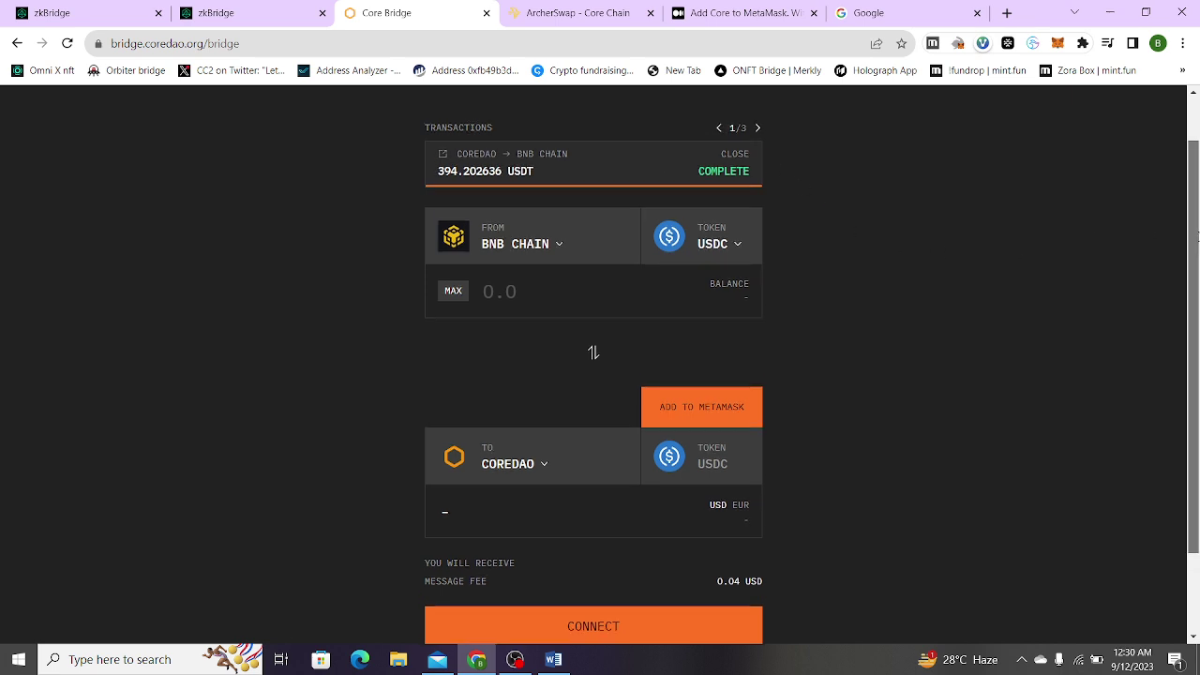
{"action": "left_click", "coordinate": [569, 15]}
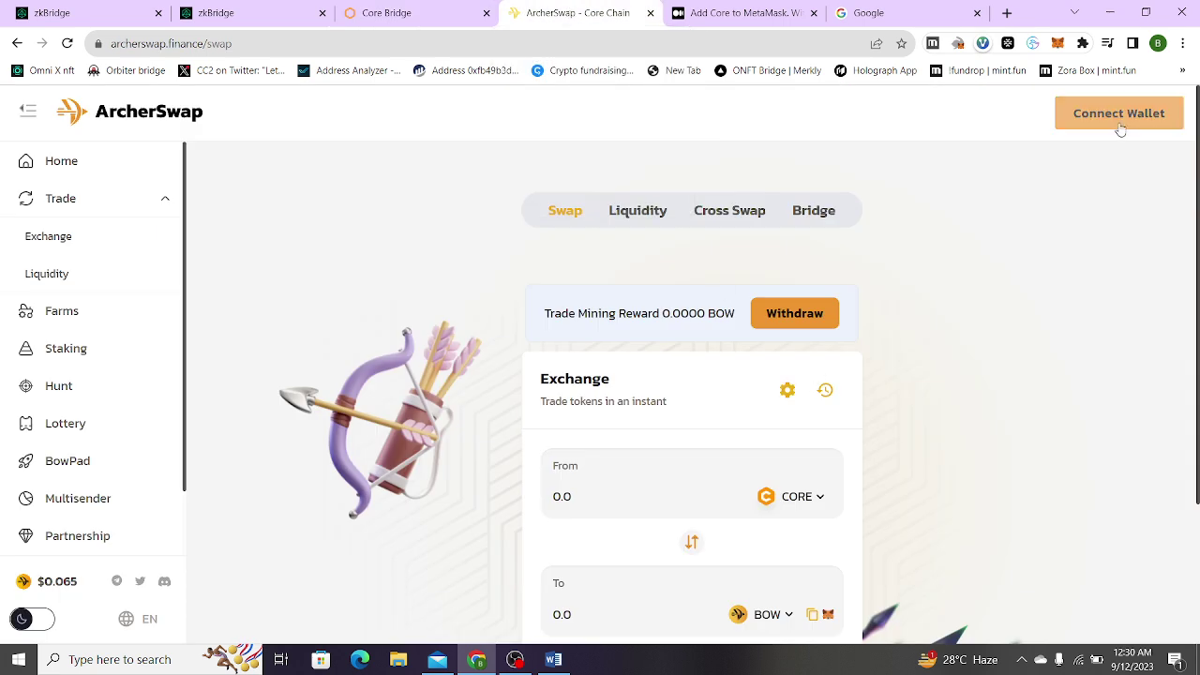
{"action": "scroll", "coordinate": [924, 475], "scroll_direction": "down", "scroll_amount": 1}
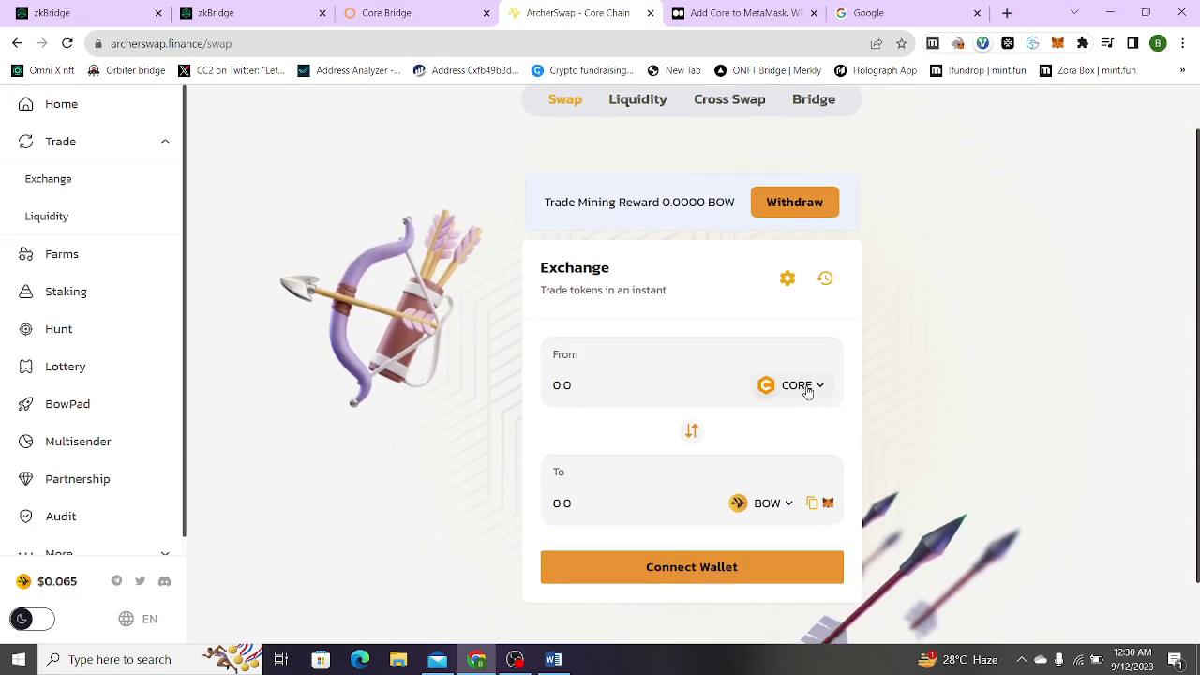
{"action": "left_click", "coordinate": [812, 388]}
{"action": "type", "text": "usdc"}
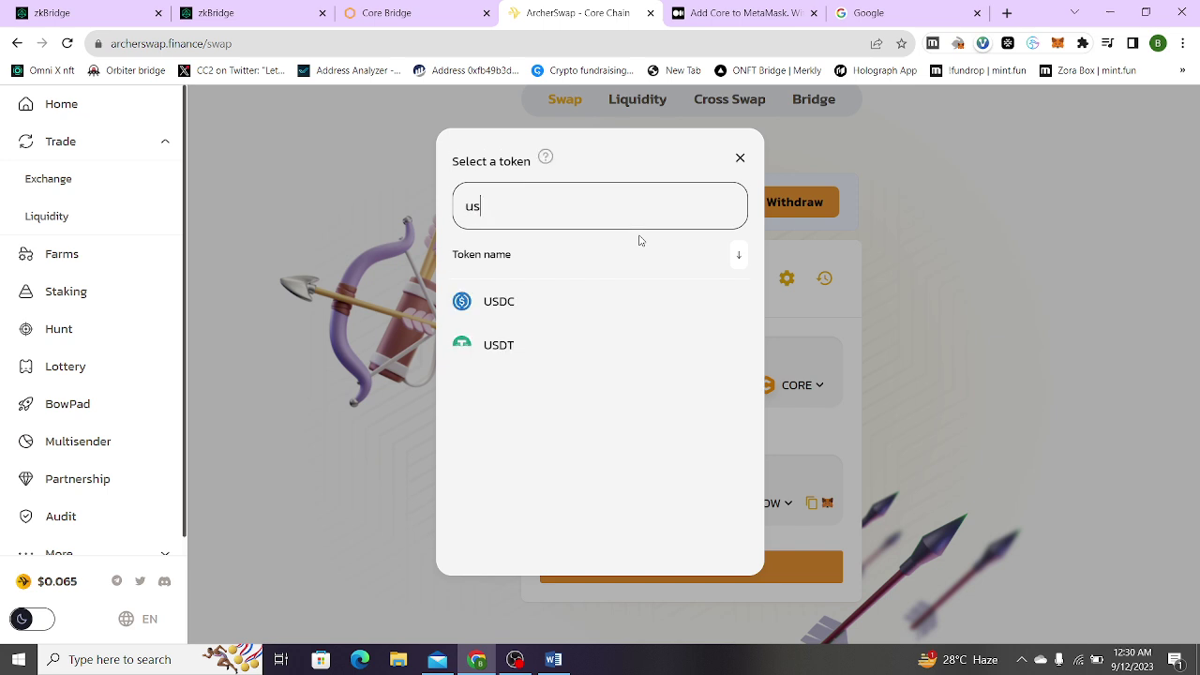
{"action": "left_click", "coordinate": [565, 292]}
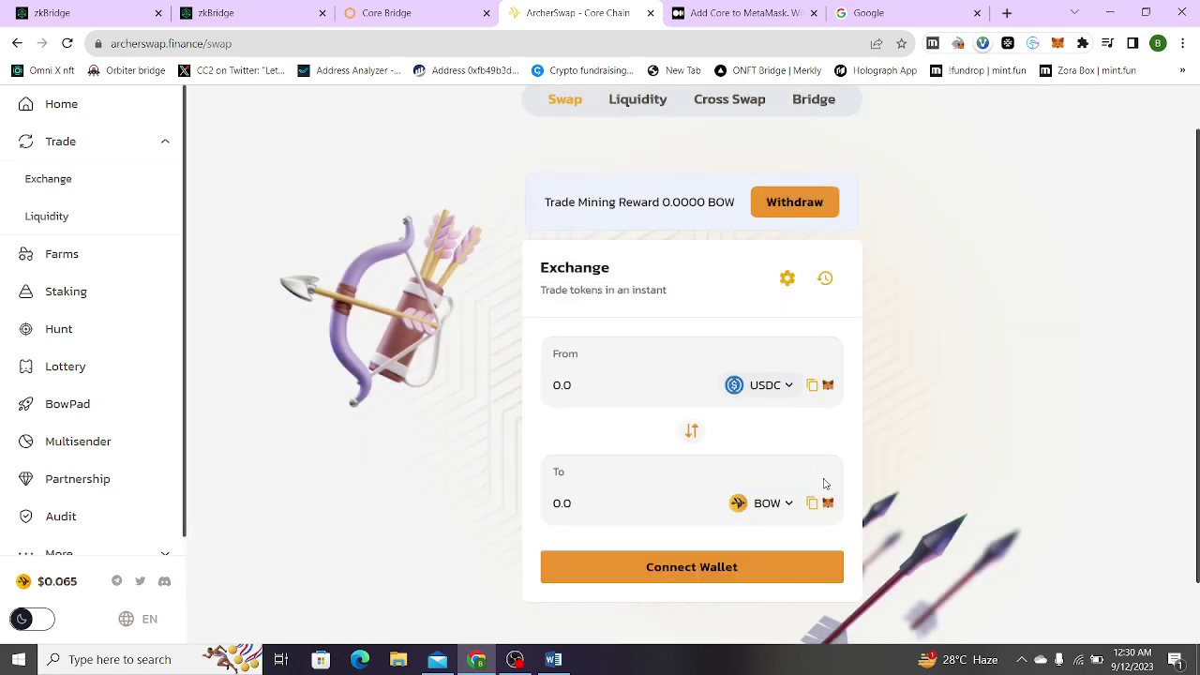
{"action": "left_click", "coordinate": [775, 502]}
{"action": "type", "text": "co"}
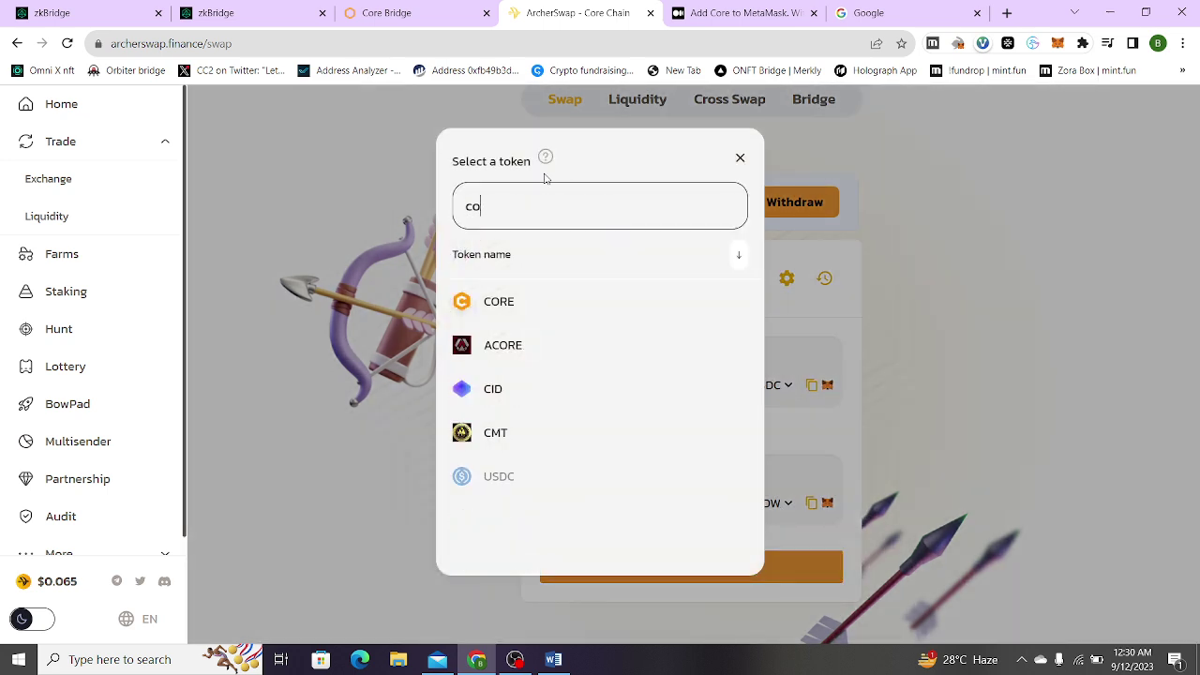
{"action": "left_click", "coordinate": [503, 309]}
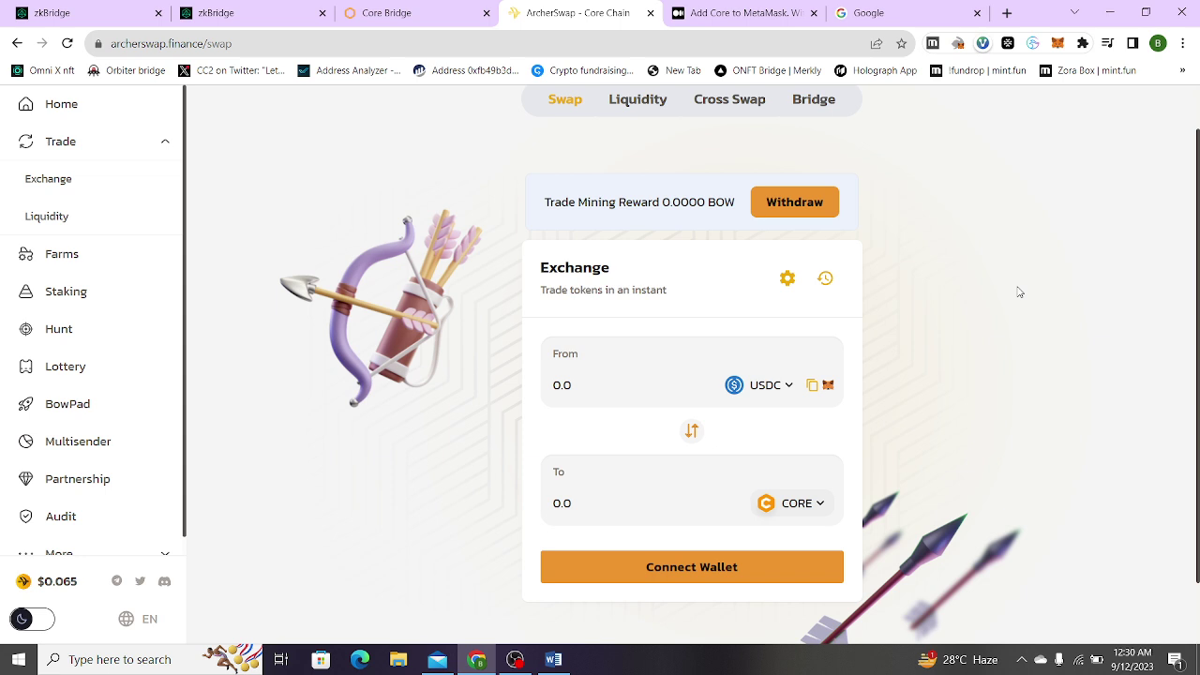
- Glance at the Medium guide, return to ArcherSwap, and open the zkNFT transfer page on the zkBridge site
{"action": "left_click", "coordinate": [688, 12]}
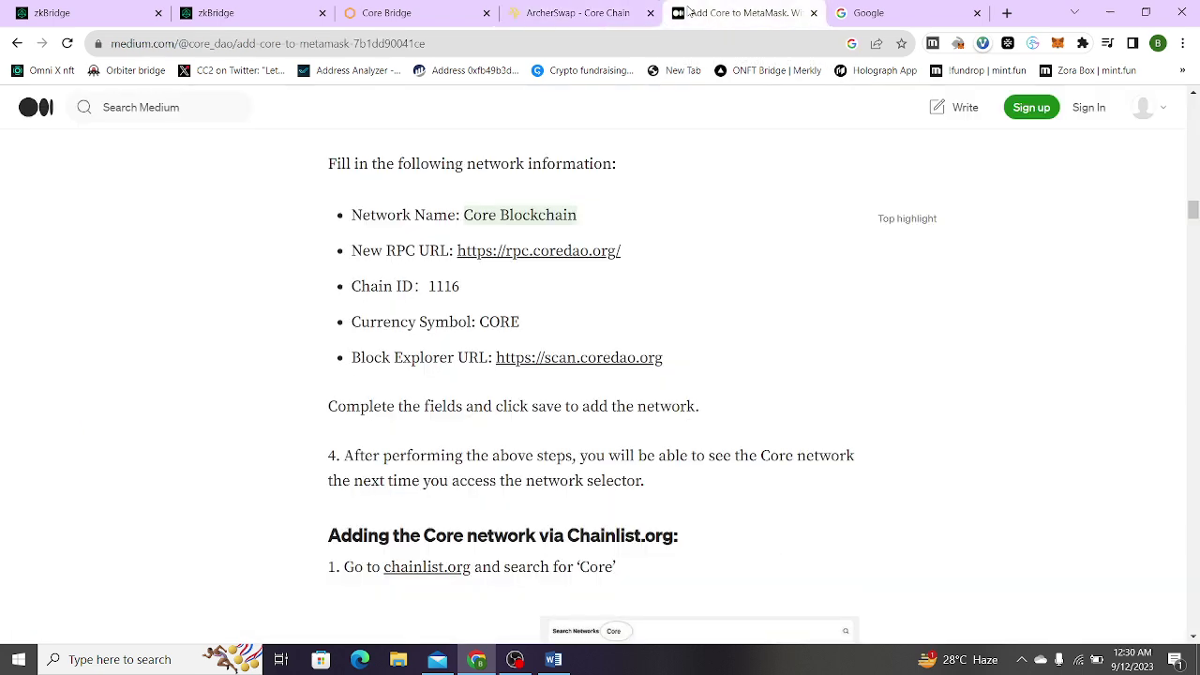
{"action": "left_click", "coordinate": [574, 13]}
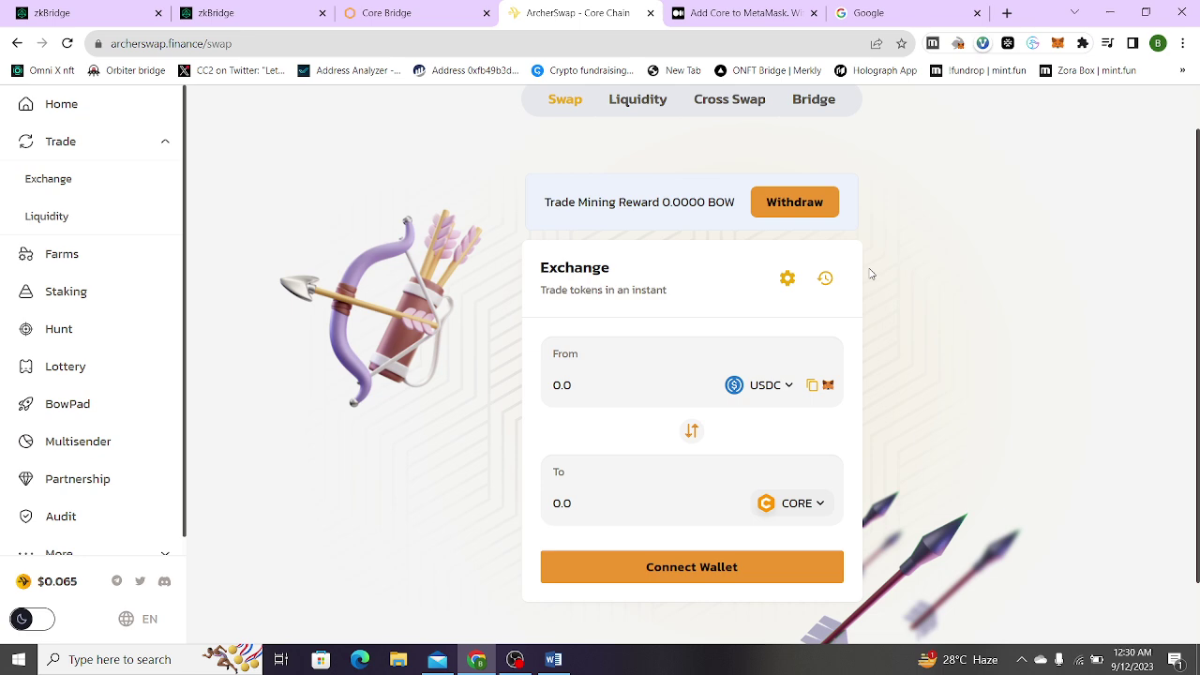
{"action": "left_click", "coordinate": [140, 10]}
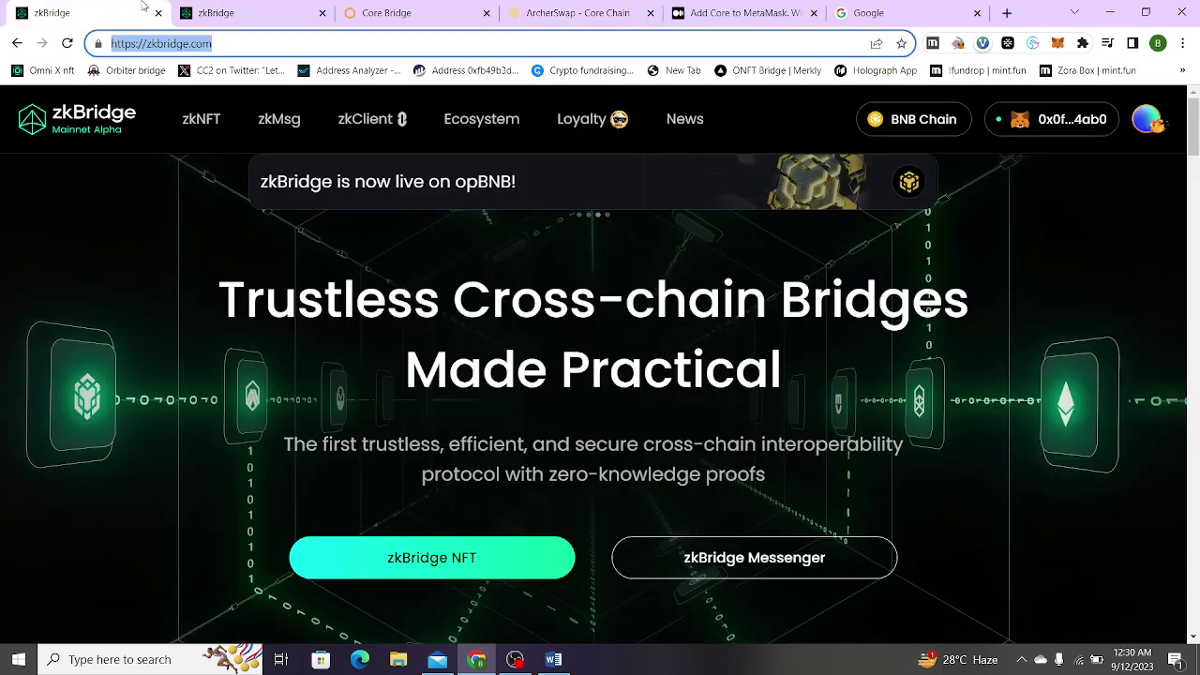
{"action": "left_click", "coordinate": [185, 227]}
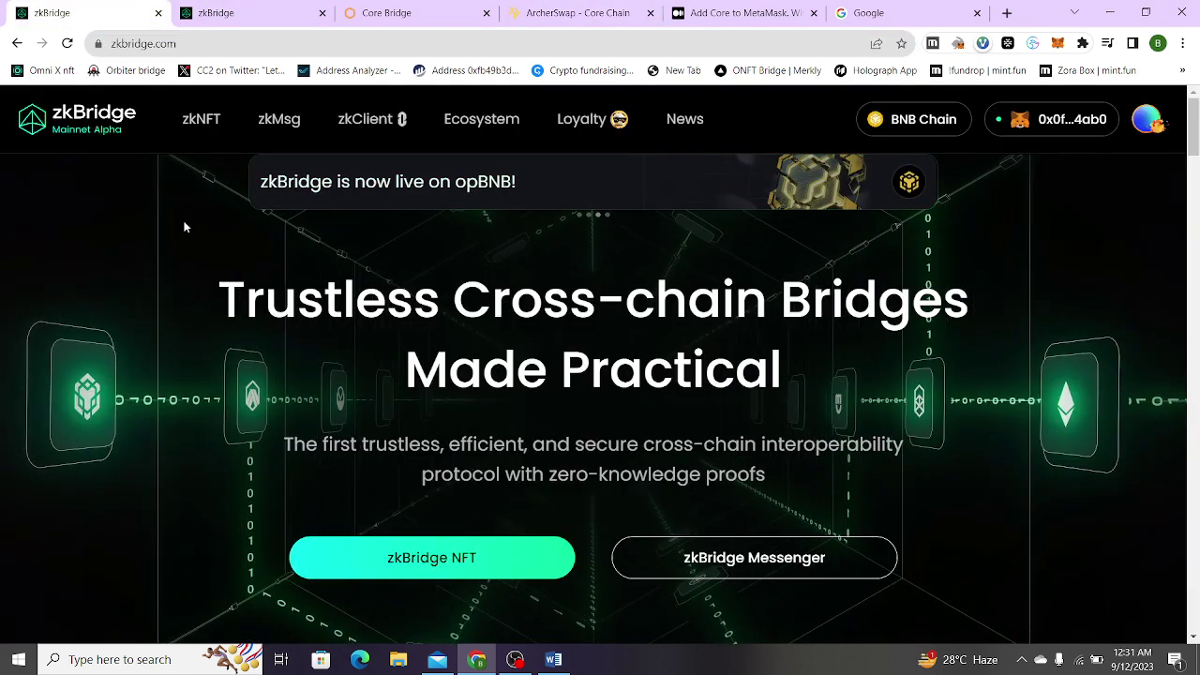
{"action": "left_click", "coordinate": [191, 120]}
{"action": "left_click", "coordinate": [254, 10]}
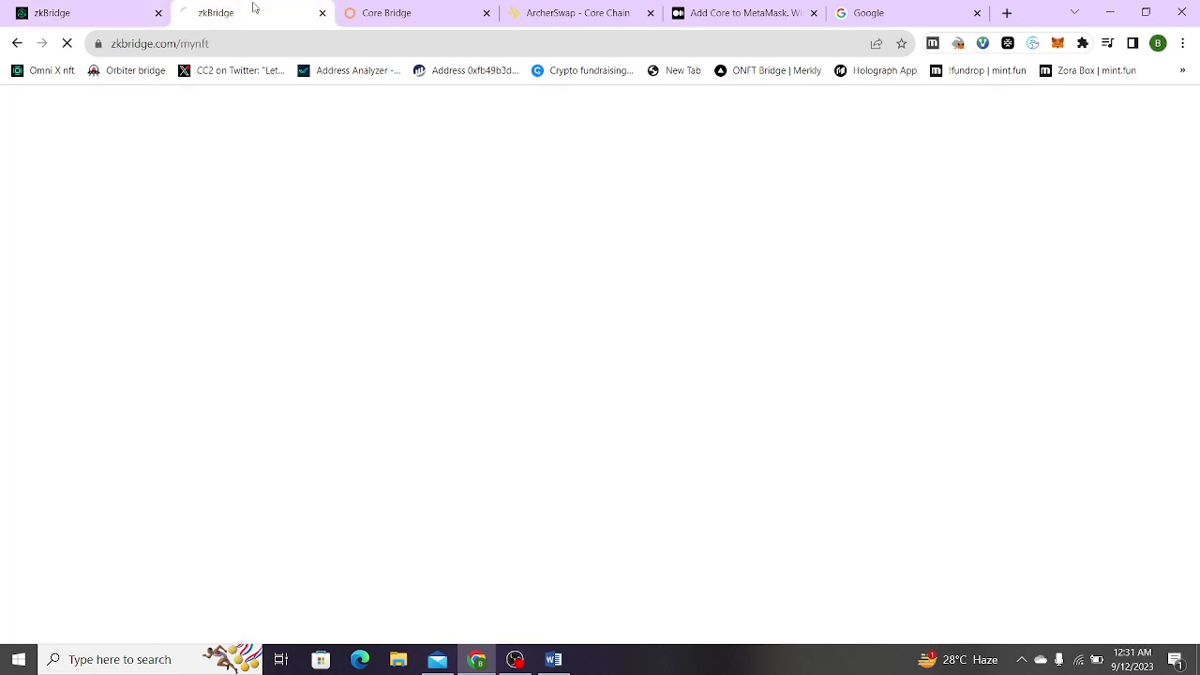
{"action": "left_click", "coordinate": [105, 8]}
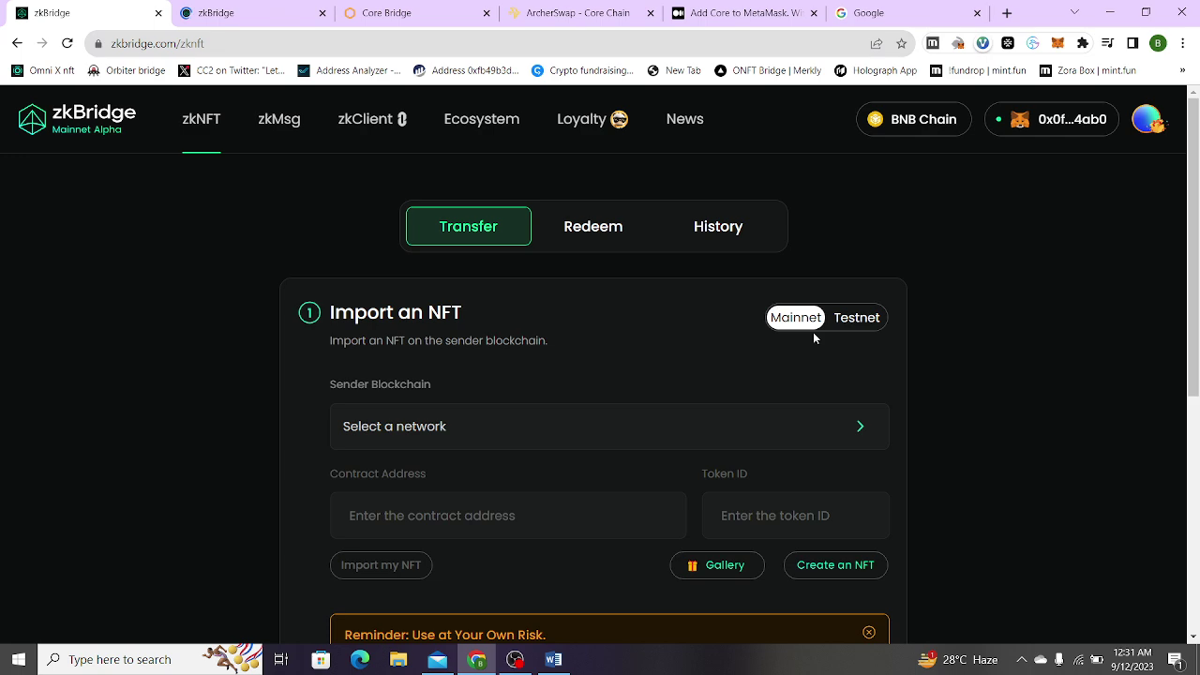
- Go from the NFT import form to the gallery and open the claimable Pandra collection that supports four networks
{"action": "left_click", "coordinate": [718, 573]}
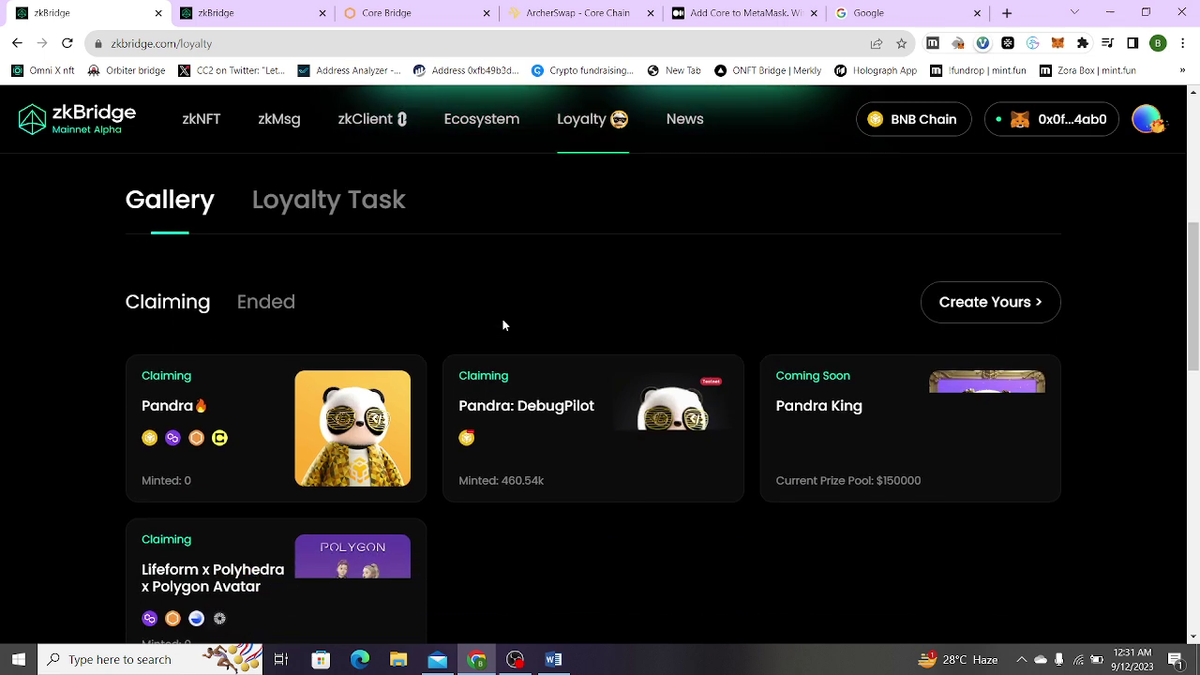
{"action": "scroll", "coordinate": [504, 326], "scroll_direction": "down", "scroll_amount": 1}
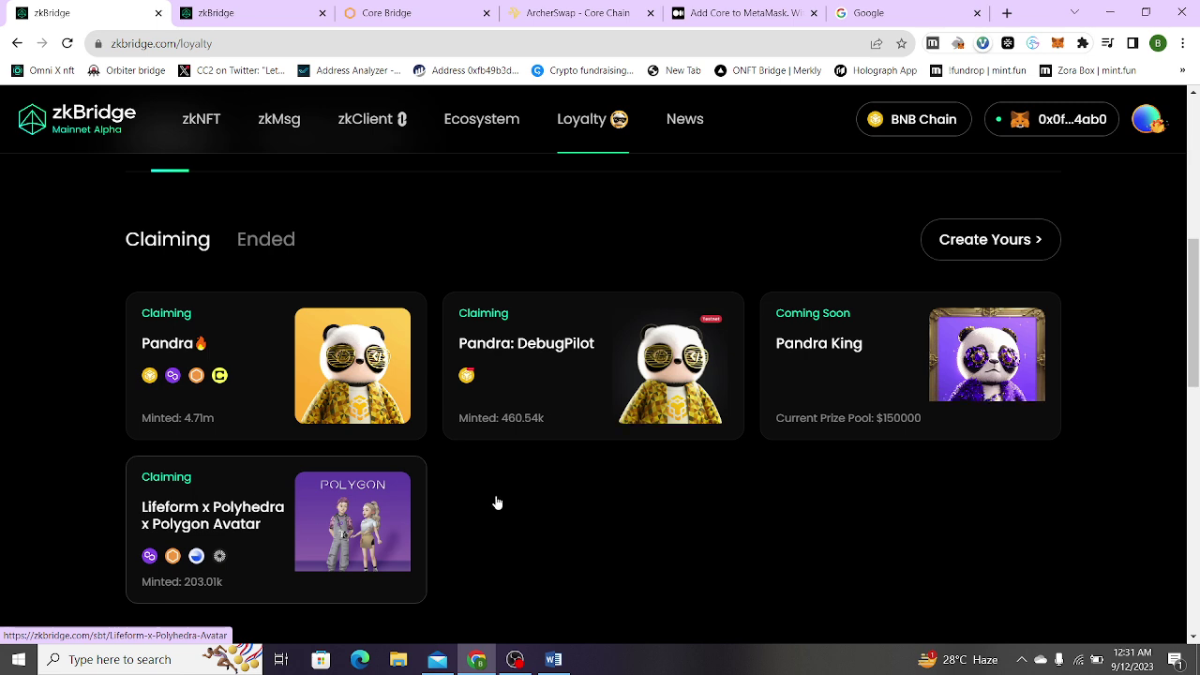
{"action": "left_click", "coordinate": [245, 372]}
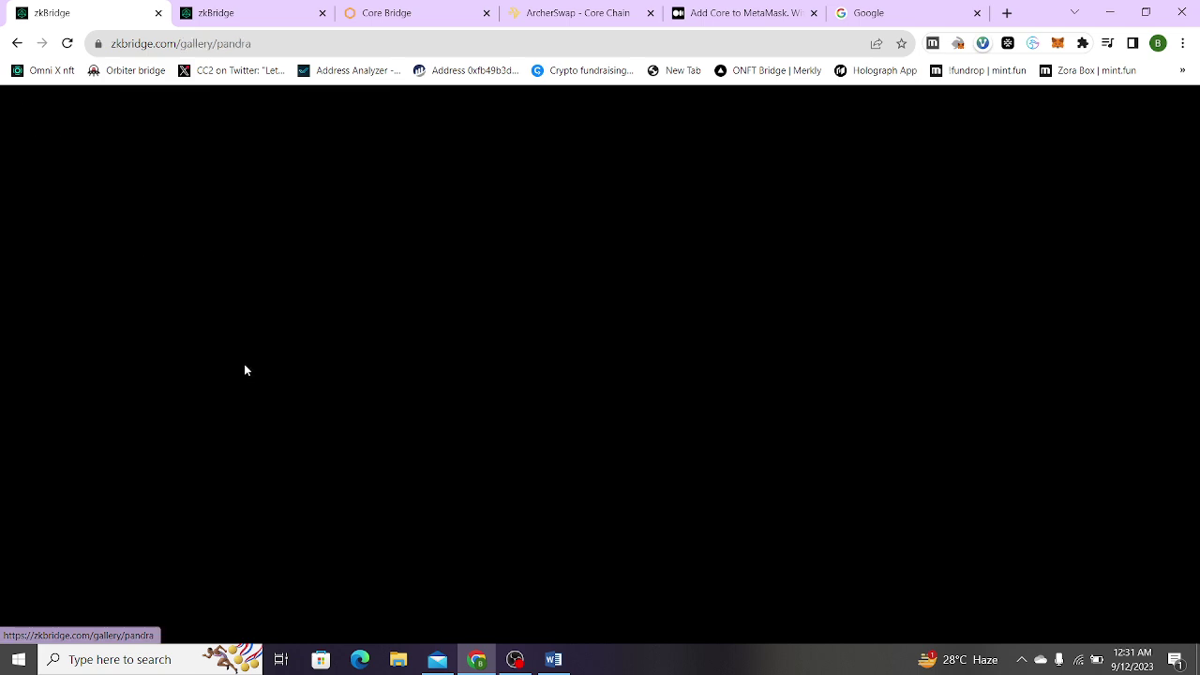
{"action": "scroll", "coordinate": [954, 344], "scroll_direction": "down", "scroll_amount": 1}
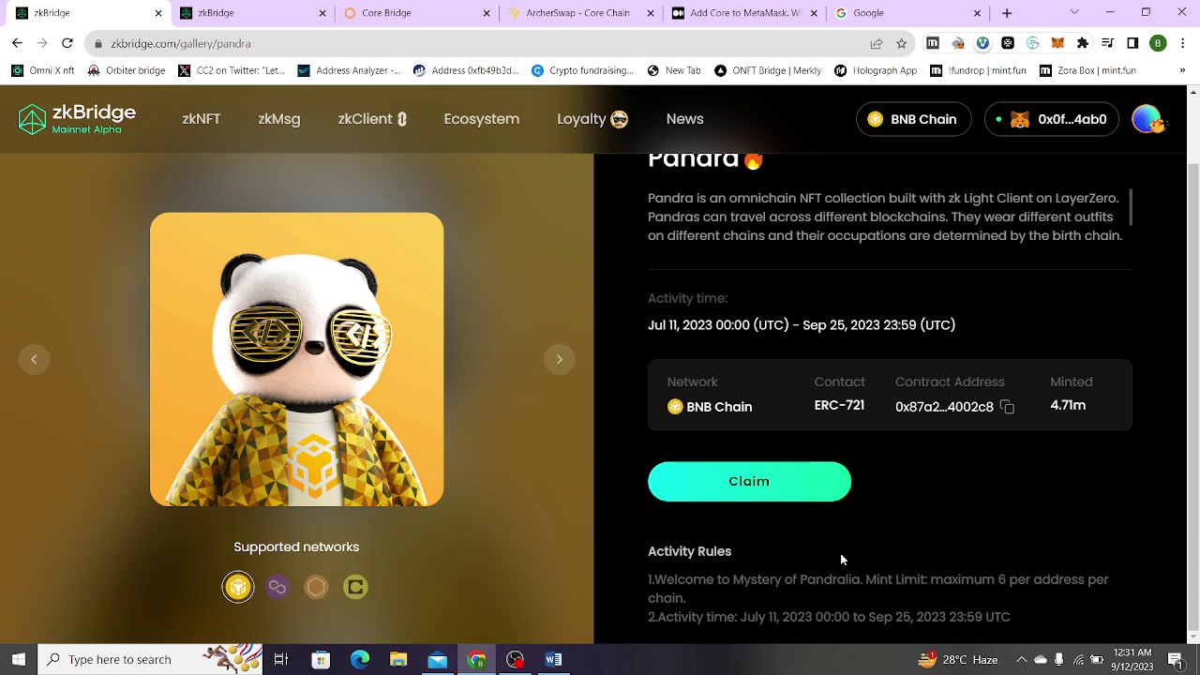
- Highlight the mint limit in the Pandra activity rules, including the number allowed per address per chain, and clear the highlight
{"action": "left_click_drag", "start_coordinate": [974, 581], "coordinate": [1111, 601]}
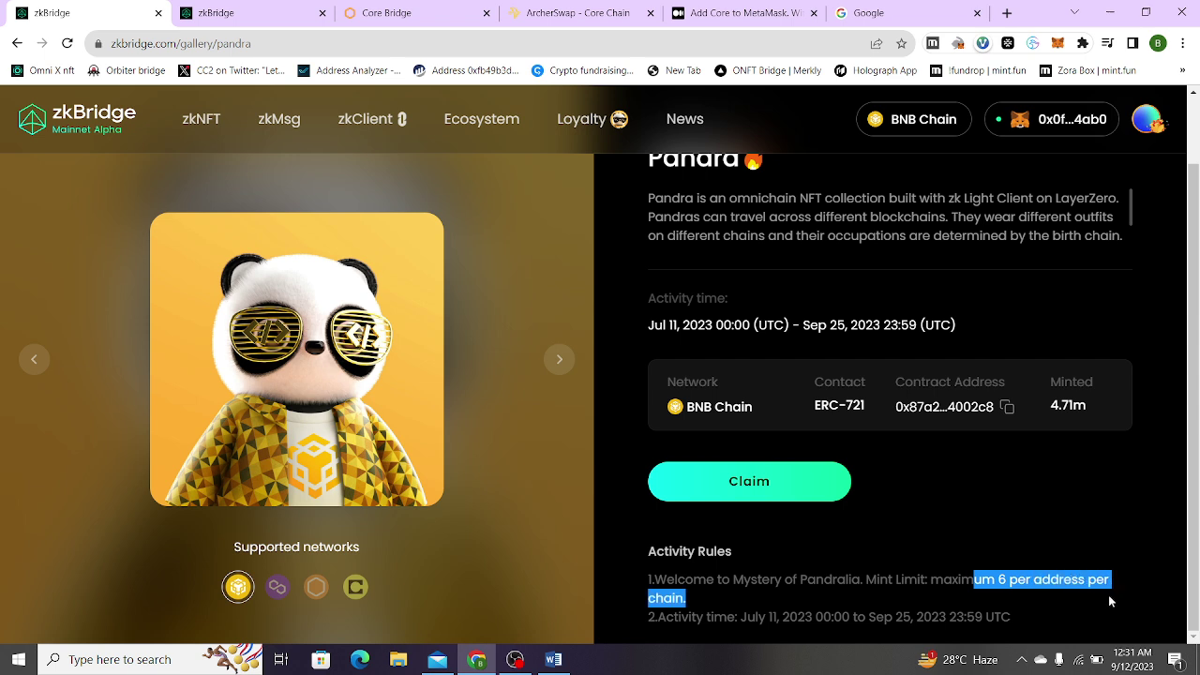
{"action": "left_click", "coordinate": [901, 539]}
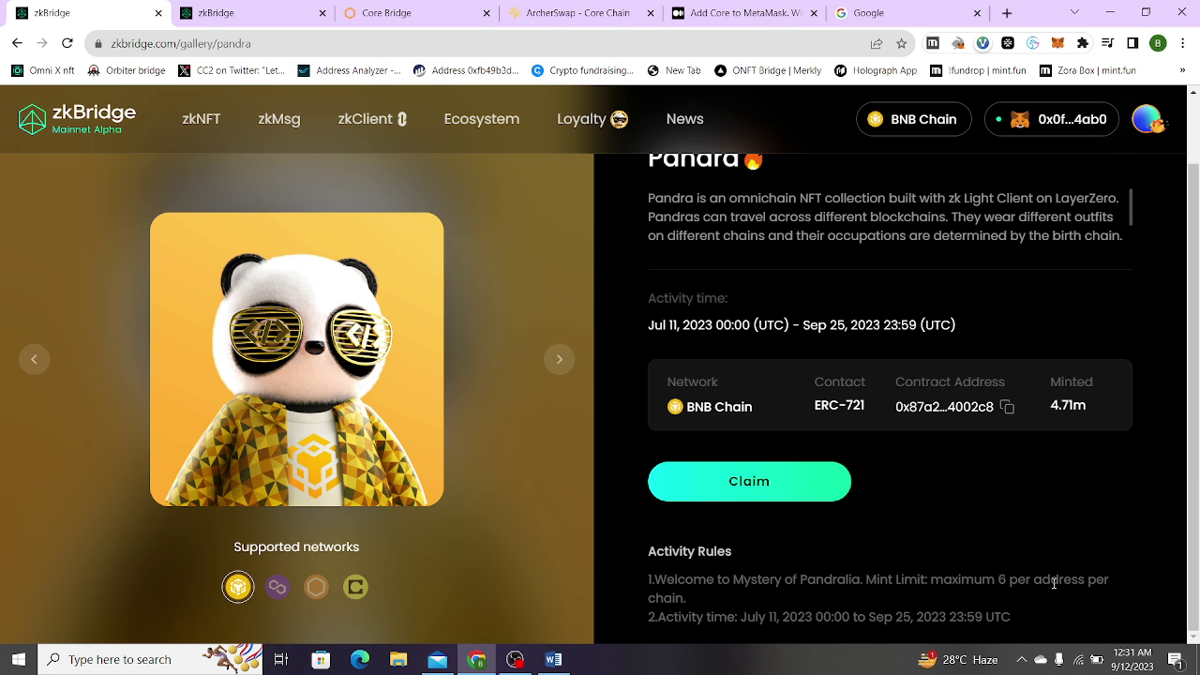
{"action": "left_click_drag", "start_coordinate": [1051, 582], "coordinate": [999, 585]}
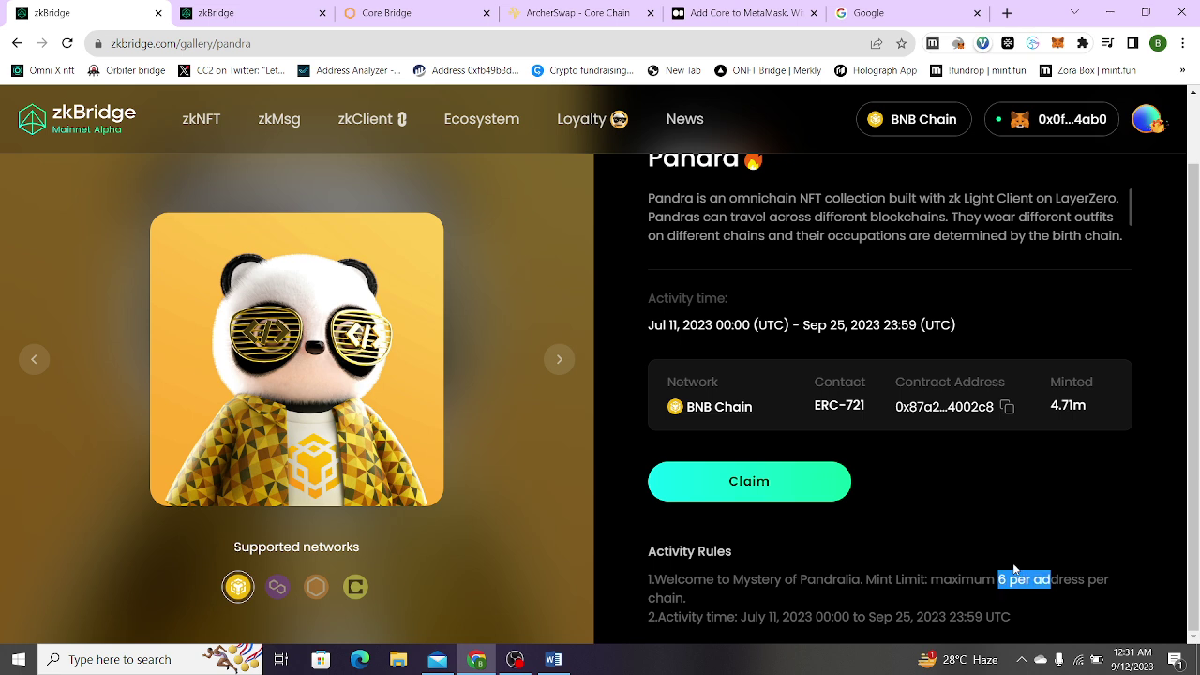
{"action": "left_click", "coordinate": [255, 560]}
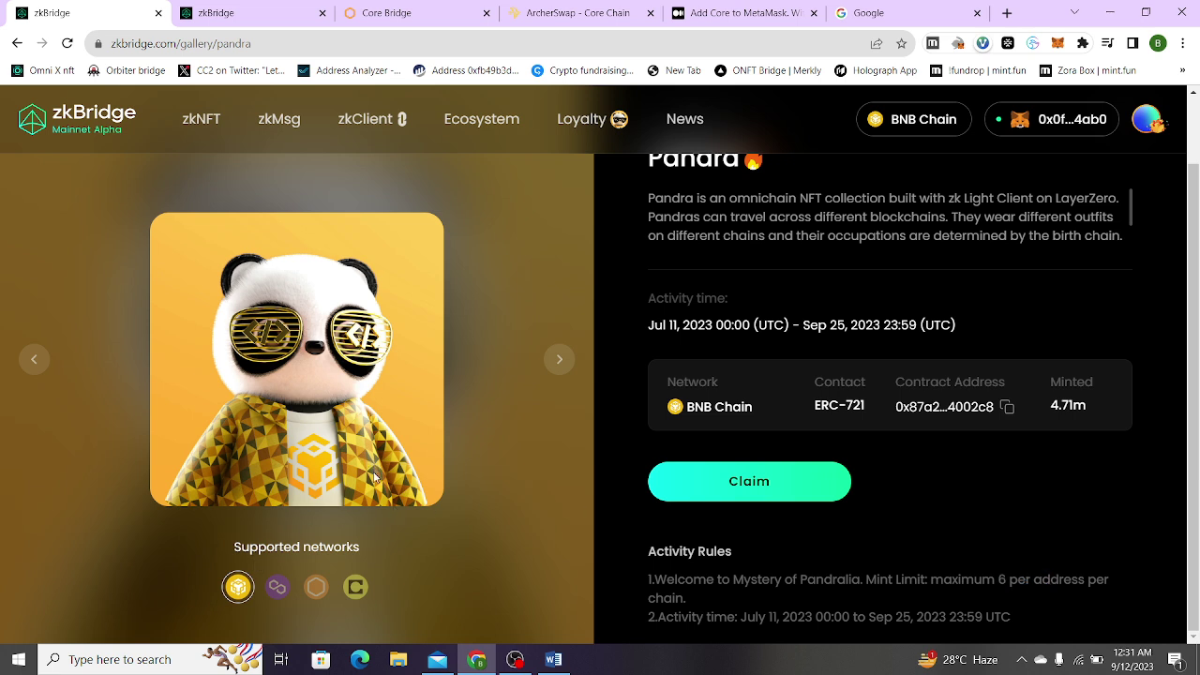
- View the Pandra NFT for Polygon, Core DAO and Celo in turn, and return to the BNB Chain version
{"action": "left_click", "coordinate": [281, 589]}
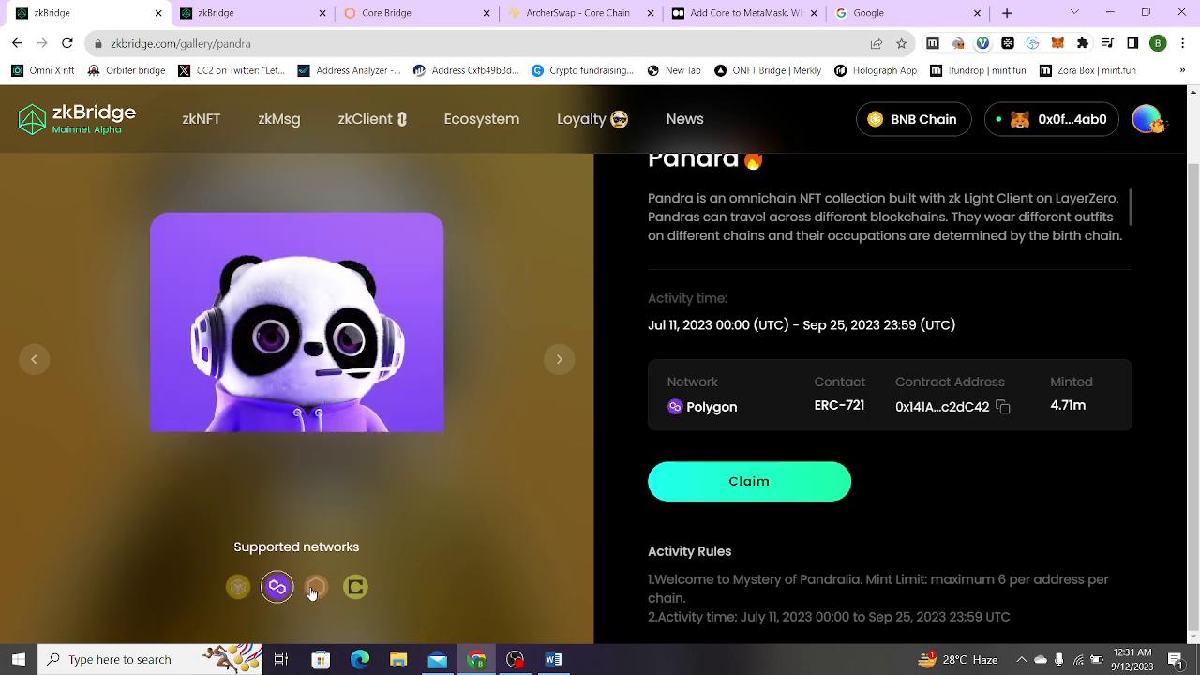
{"action": "left_click", "coordinate": [314, 588]}
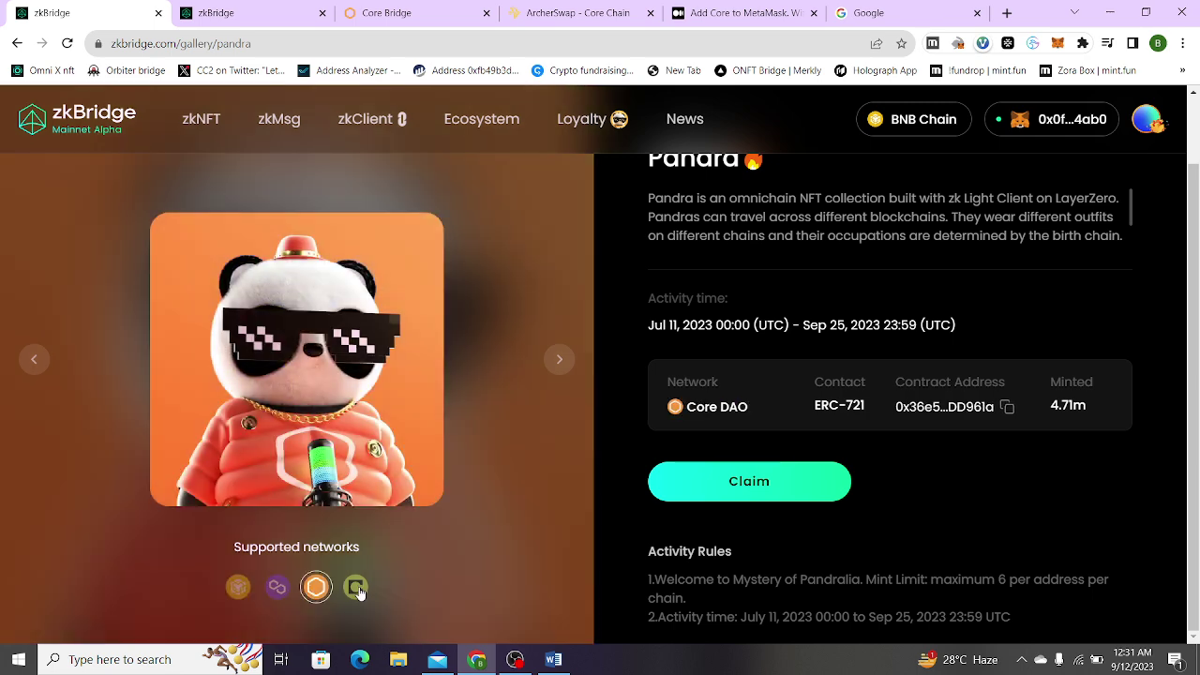
{"action": "left_click", "coordinate": [357, 587]}
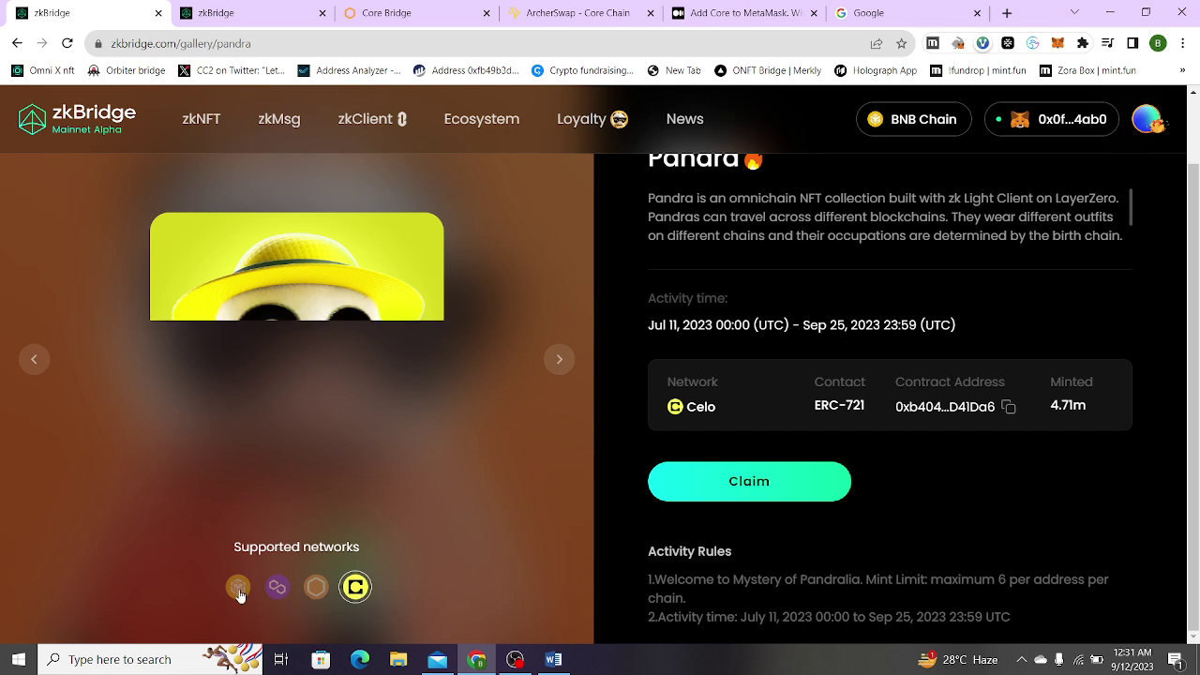
{"action": "left_click", "coordinate": [239, 593]}
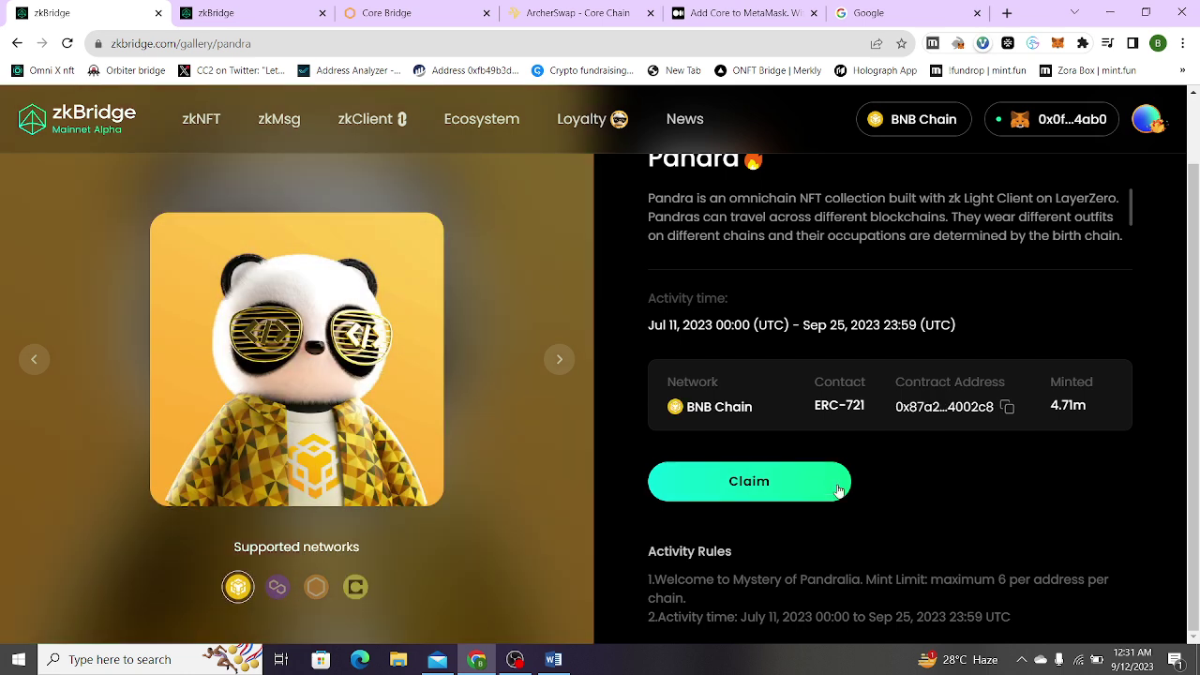
- Try to claim the Pandra NFT on BNB Chain
{"action": "left_click", "coordinate": [705, 475]}
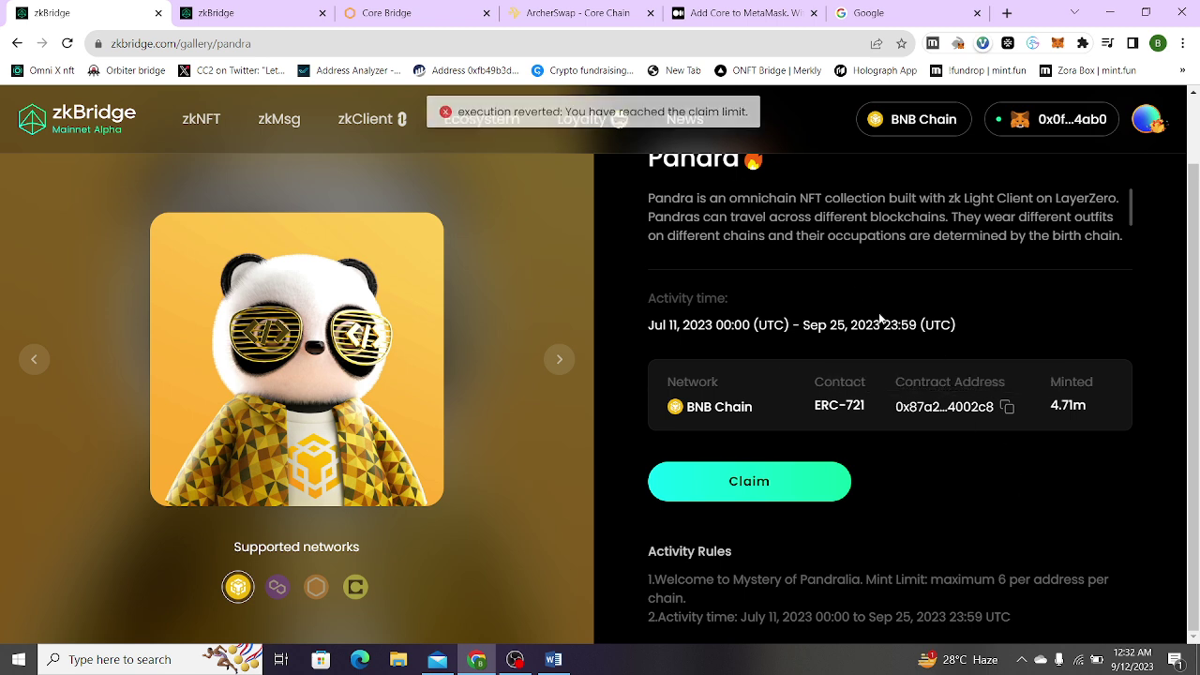
{"action": "scroll", "coordinate": [879, 319], "scroll_direction": "up", "scroll_amount": 1}
{"action": "scroll", "coordinate": [880, 319], "scroll_direction": "down", "scroll_amount": 1}
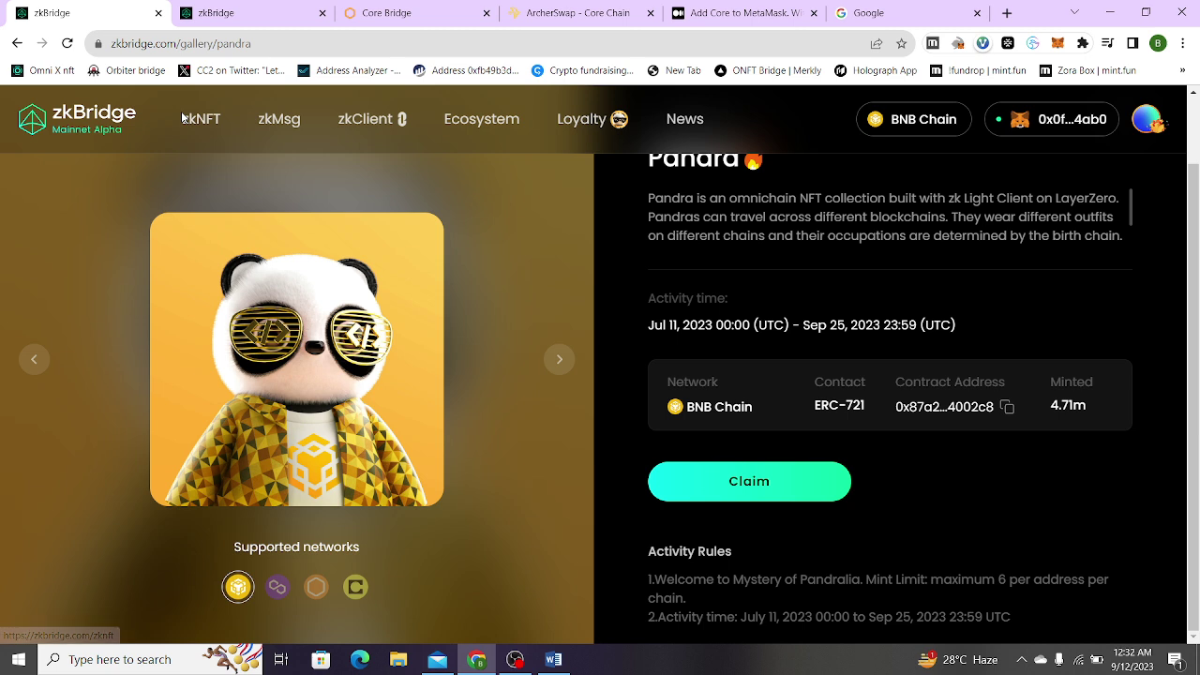
- Open the zkNFT transfer form and choose BNB Chain as the sender blockchain
{"action": "left_click", "coordinate": [198, 120]}
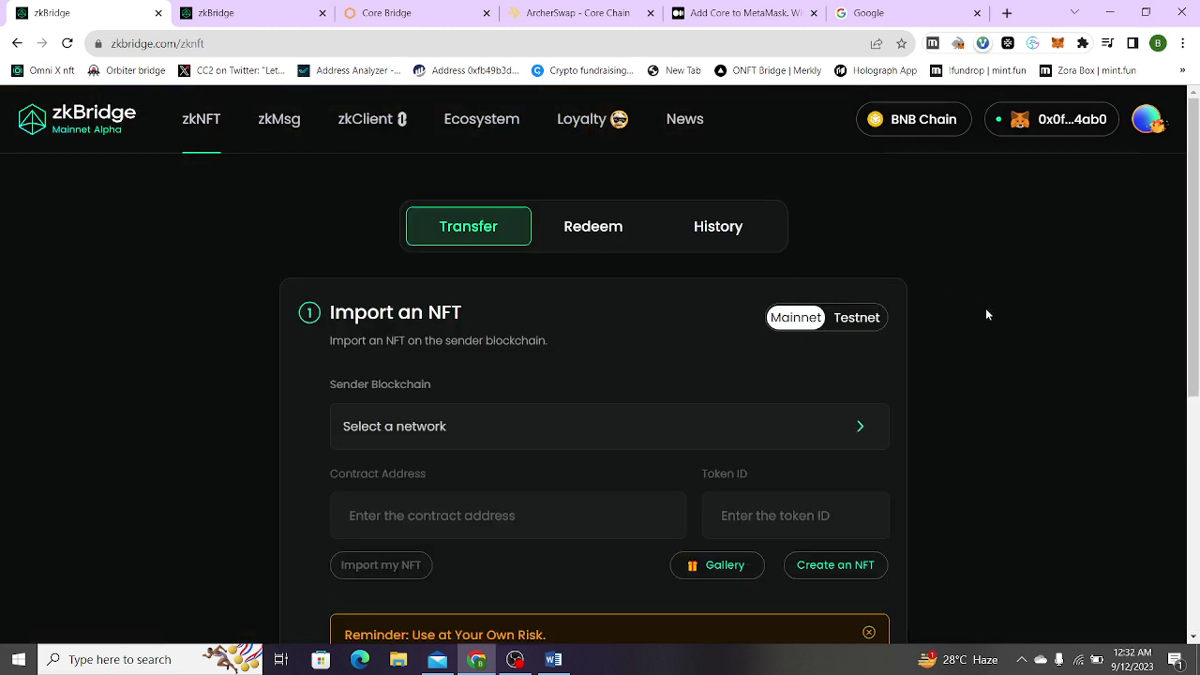
{"action": "scroll", "coordinate": [1002, 312], "scroll_direction": "down", "scroll_amount": 1}
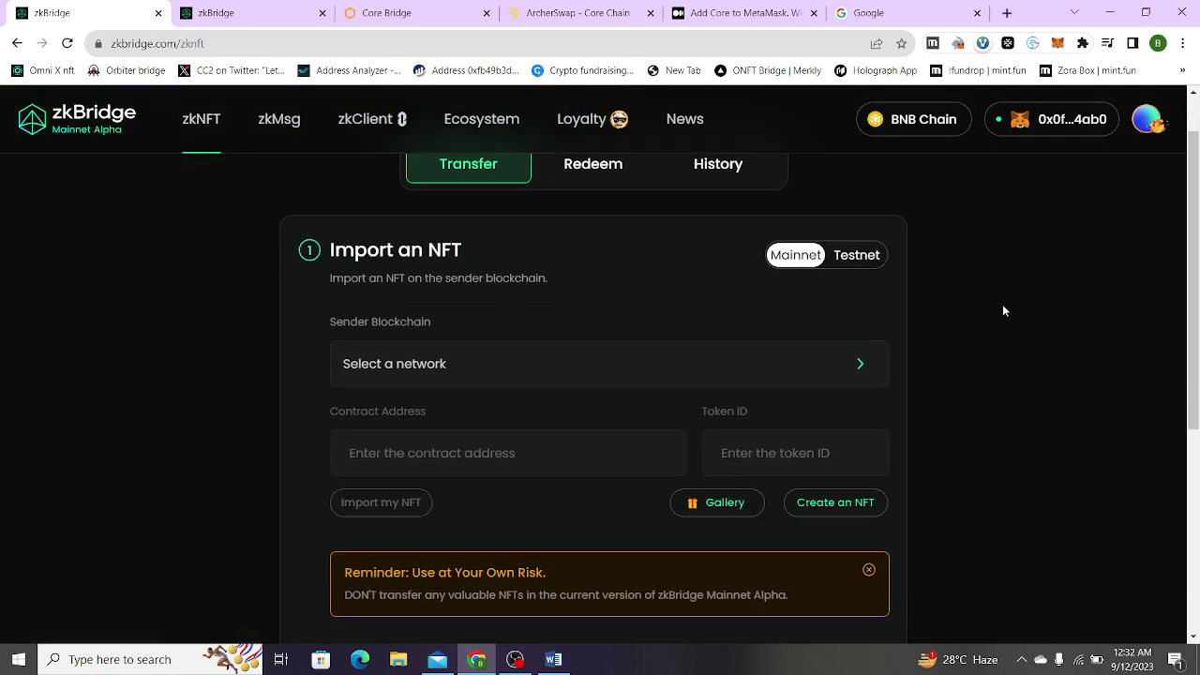
{"action": "left_click", "coordinate": [717, 380]}
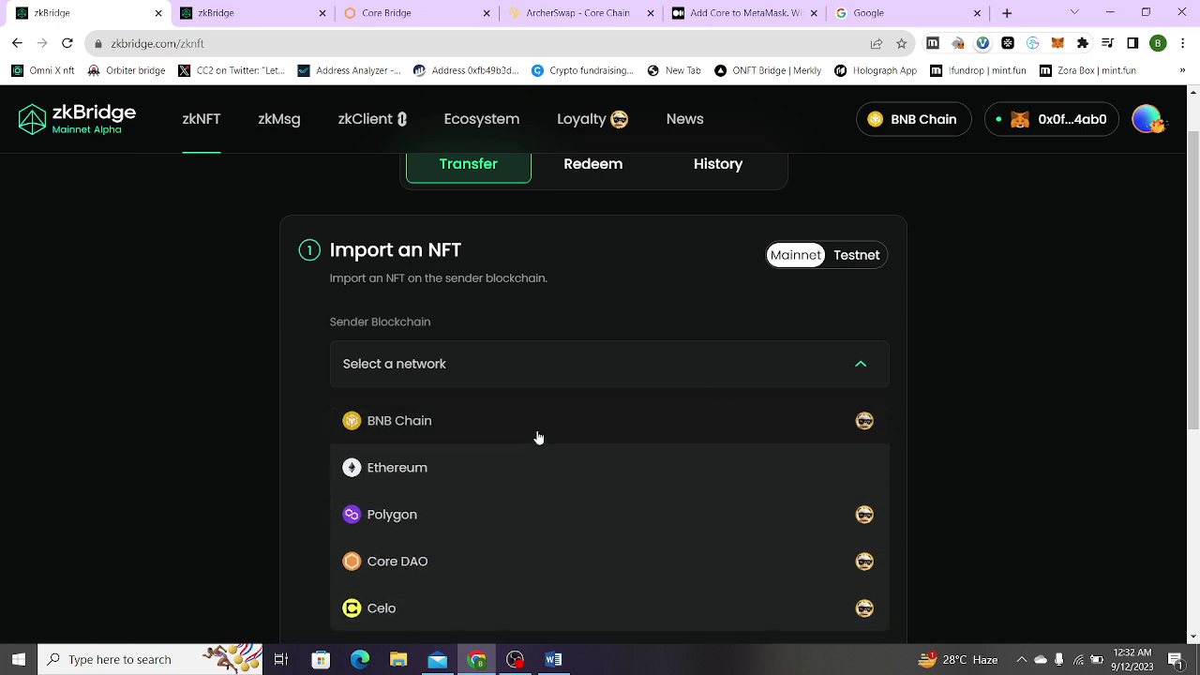
{"action": "left_click", "coordinate": [538, 438]}
{"action": "scroll", "coordinate": [793, 448], "scroll_direction": "down", "scroll_amount": 1}
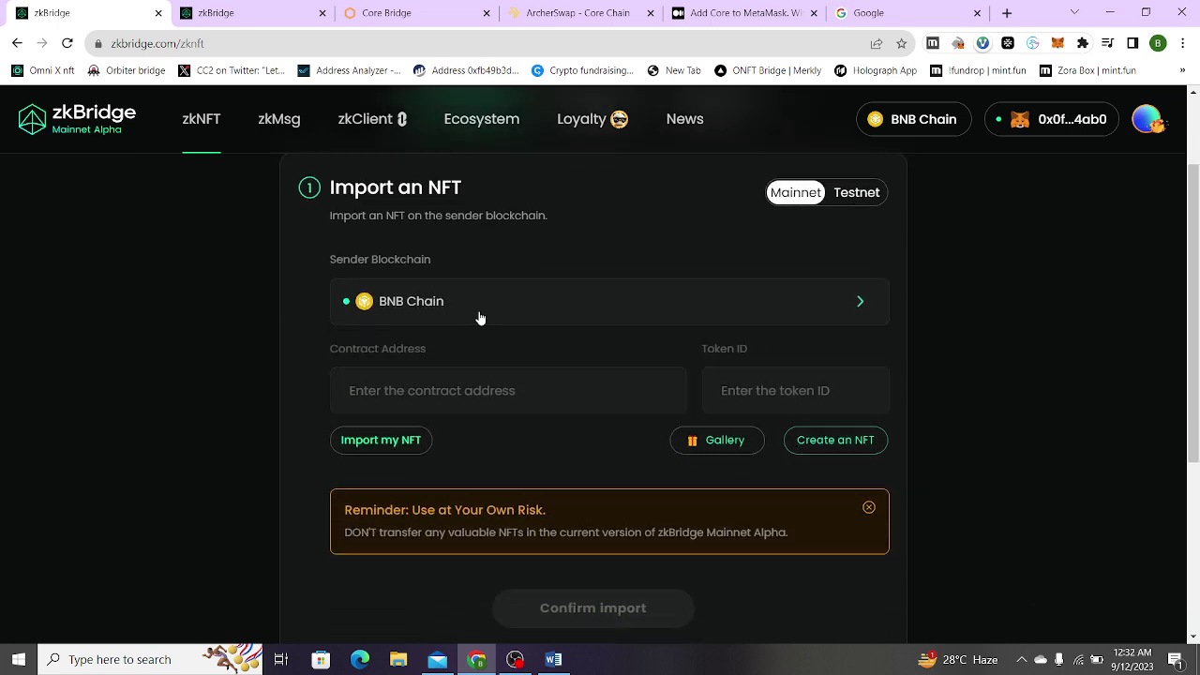
- Check the zkbridge.com/mynft page, look back at the contract address and token ID fields, and highlight the mynft web address
{"action": "left_click", "coordinate": [248, 13]}
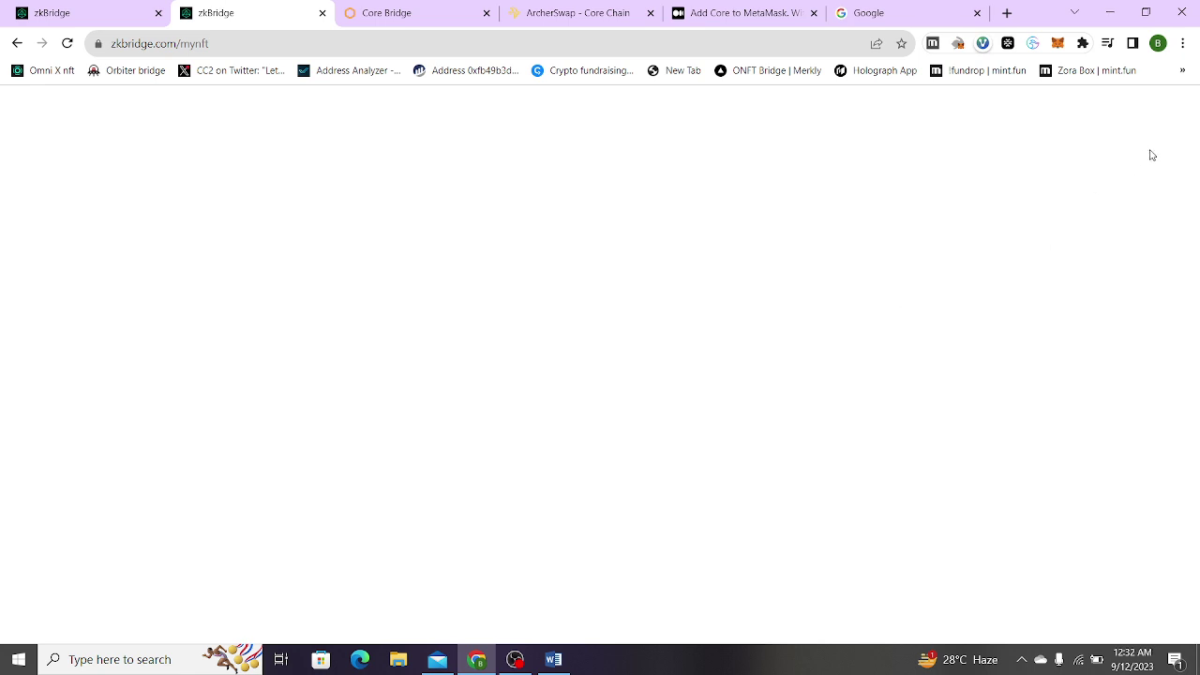
{"action": "left_click", "coordinate": [130, 10]}
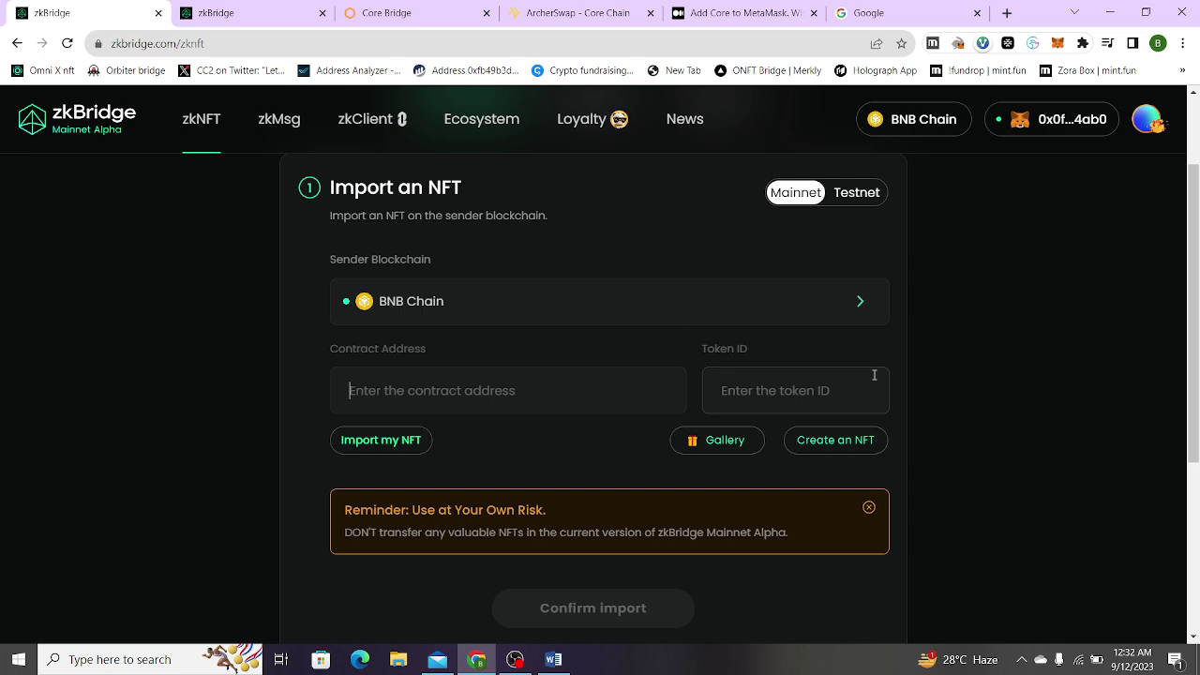
{"action": "left_click", "coordinate": [313, 7]}
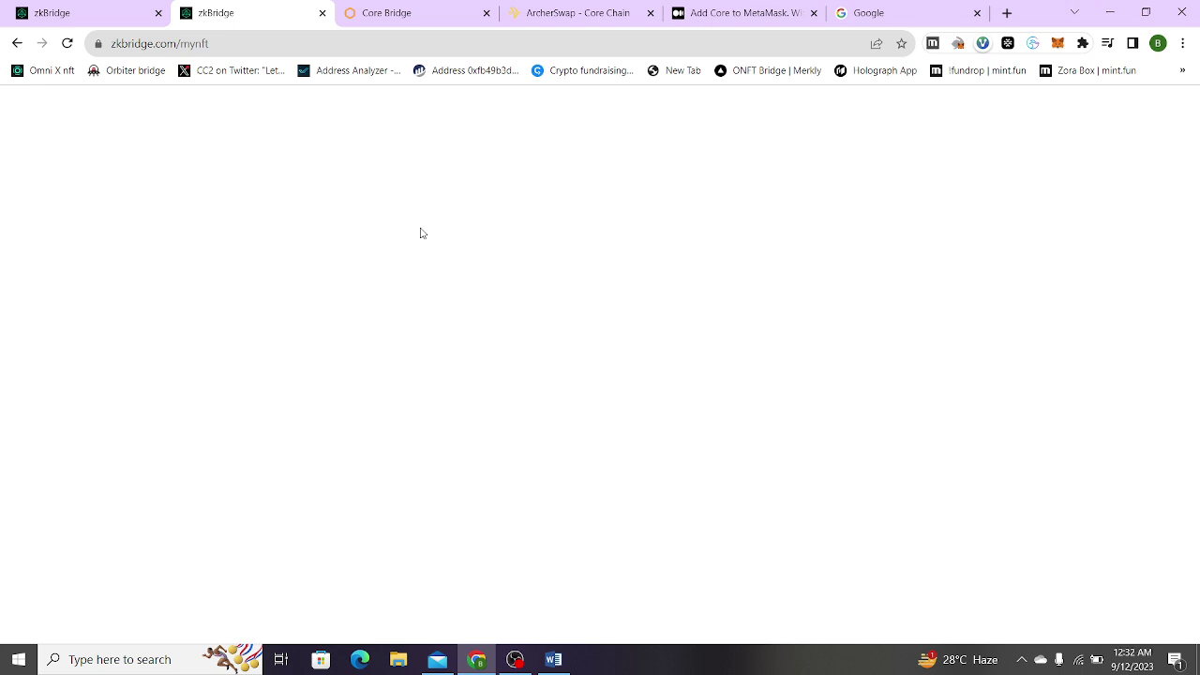
{"action": "left_click", "coordinate": [209, 43]}
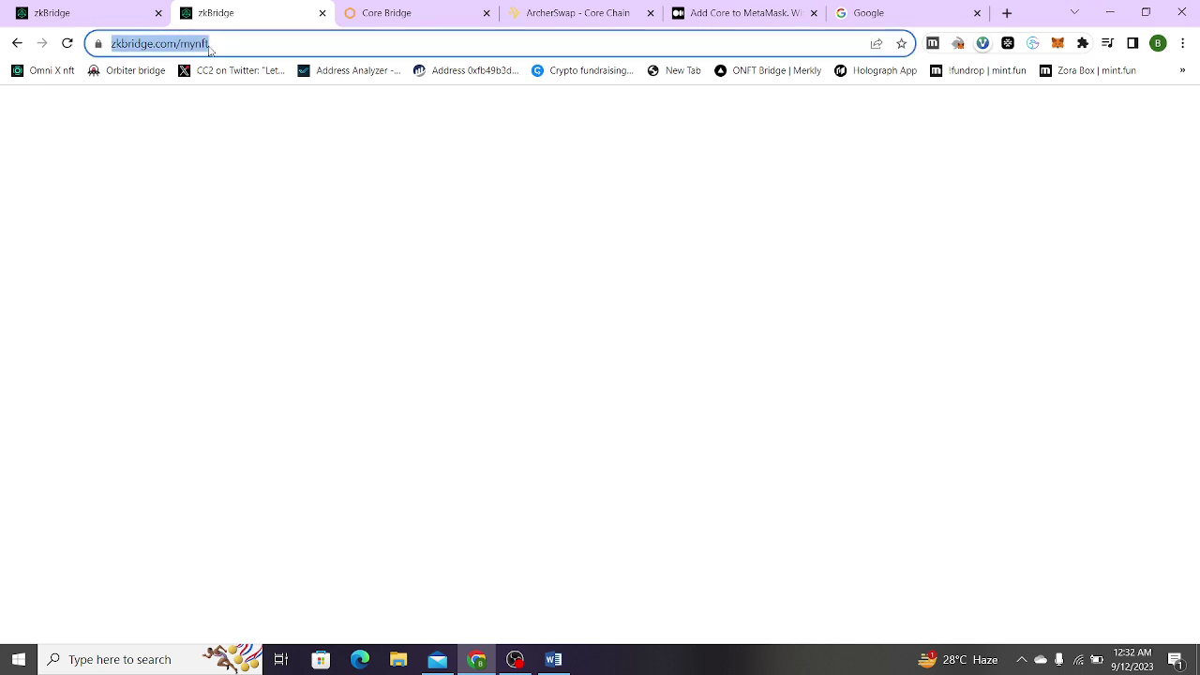
- Load the zkbridge.com/mynft page and open the third Pandra: DebugPilot NFT to check its contract address and token ID
{"action": "key", "text": "Return"}
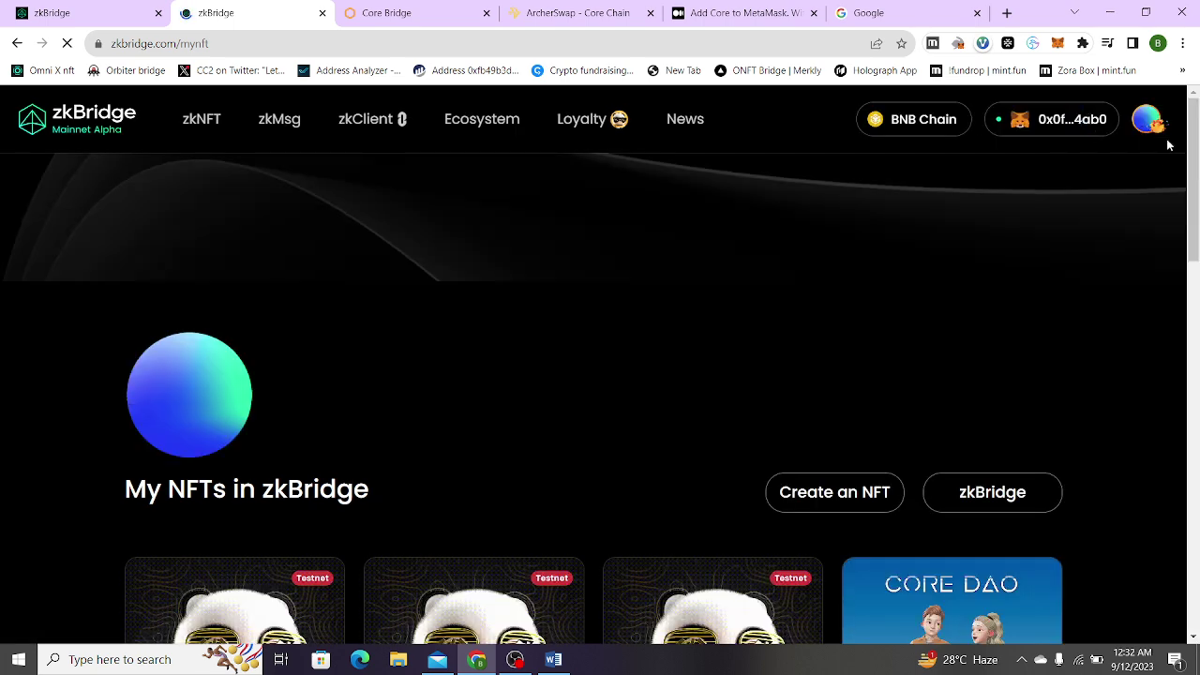
{"action": "left_click_drag", "start_coordinate": [1193, 178], "coordinate": [1194, 356]}
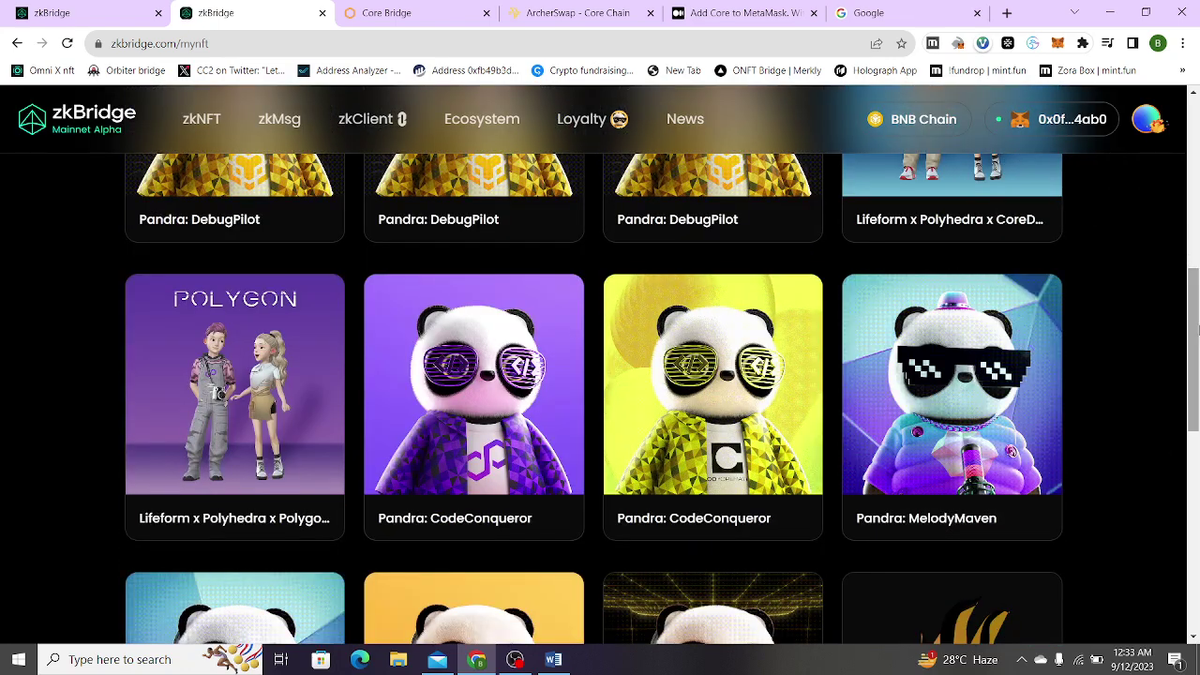
{"action": "scroll", "coordinate": [1197, 328], "scroll_direction": "up", "scroll_amount": 2}
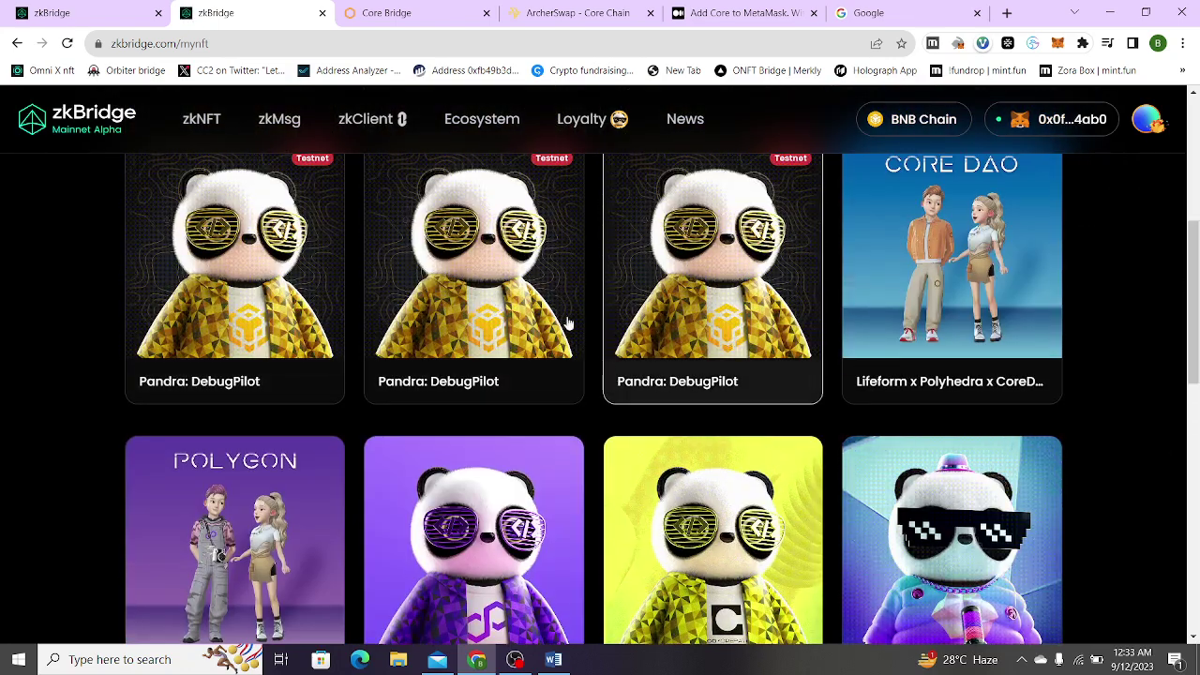
{"action": "left_click", "coordinate": [630, 314]}
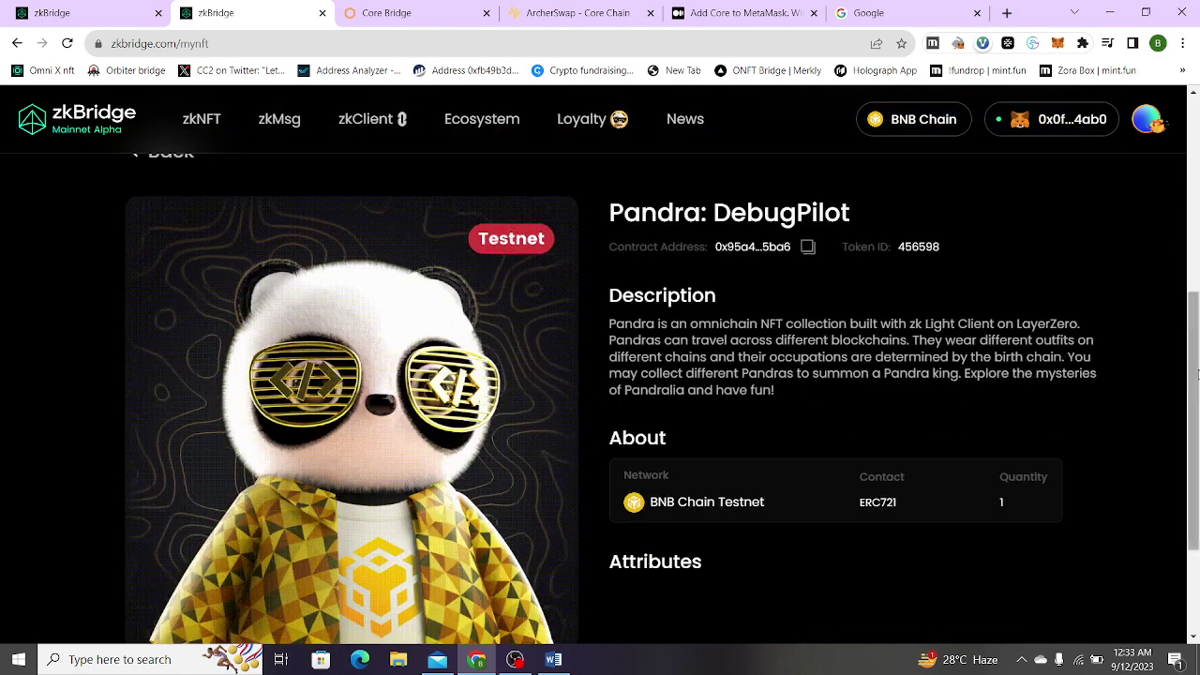
{"action": "scroll", "coordinate": [895, 258], "scroll_direction": "down", "scroll_amount": 1}
{"action": "scroll", "coordinate": [958, 268], "scroll_direction": "up", "scroll_amount": 1}
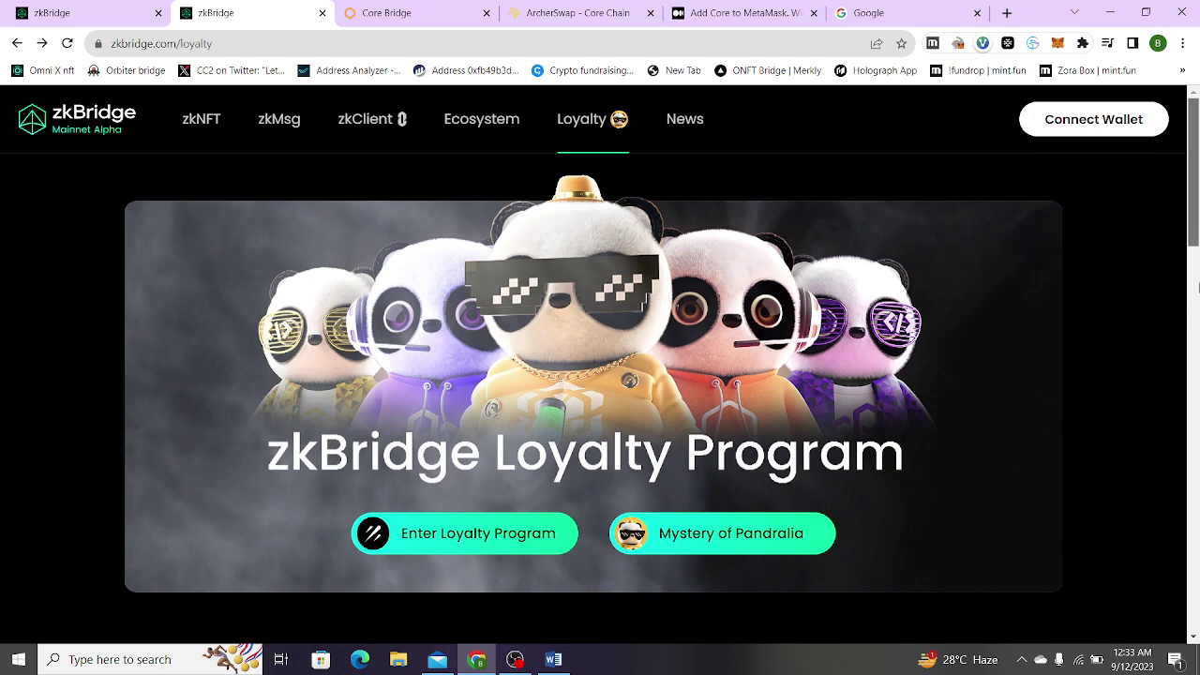
- Return to the zkNFT transfer form and review its stages from importing an NFT down to claiming
{"action": "scroll", "coordinate": [213, 109], "scroll_direction": "down", "scroll_amount": 1}
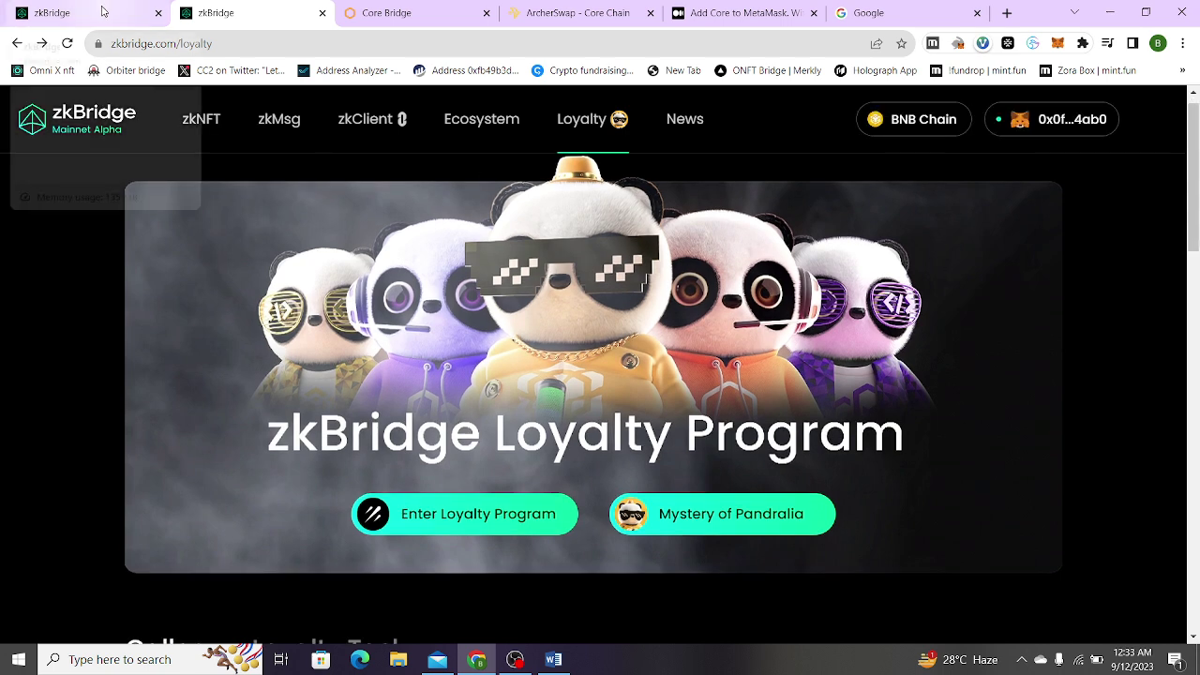
{"action": "left_click", "coordinate": [212, 109]}
{"action": "left_click", "coordinate": [525, 385]}
{"action": "left_click", "coordinate": [748, 397]}
{"action": "left_click", "coordinate": [1126, 267]}
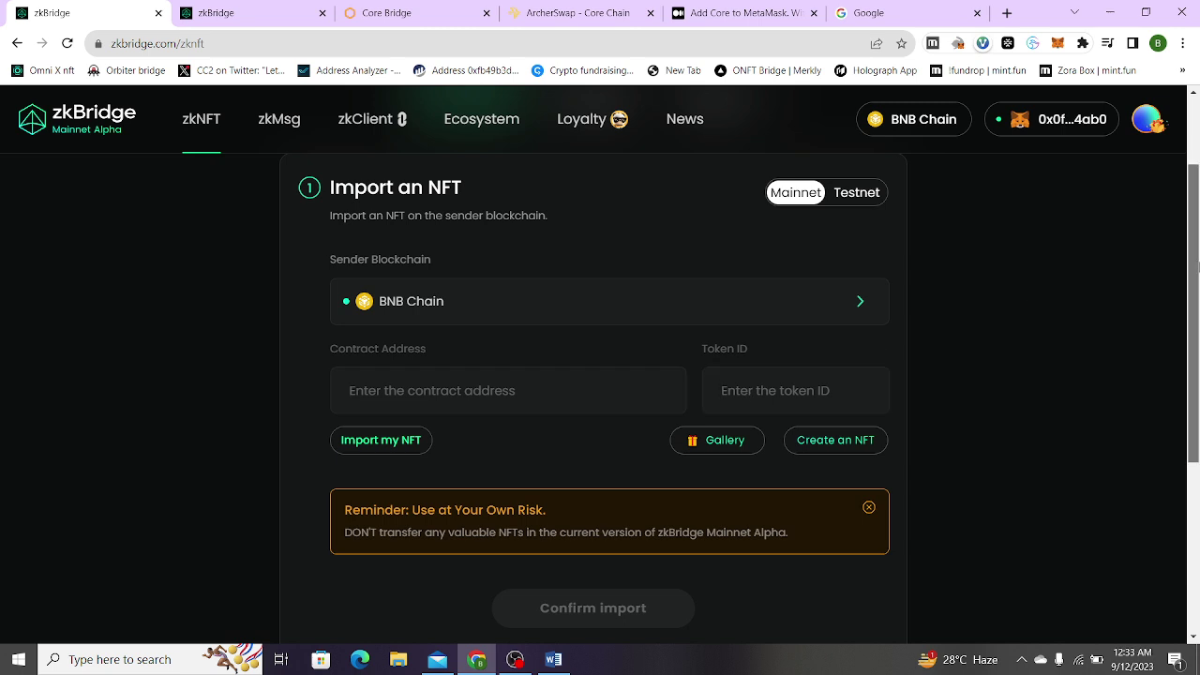
{"action": "scroll", "coordinate": [1126, 267], "scroll_direction": "down", "scroll_amount": 2}
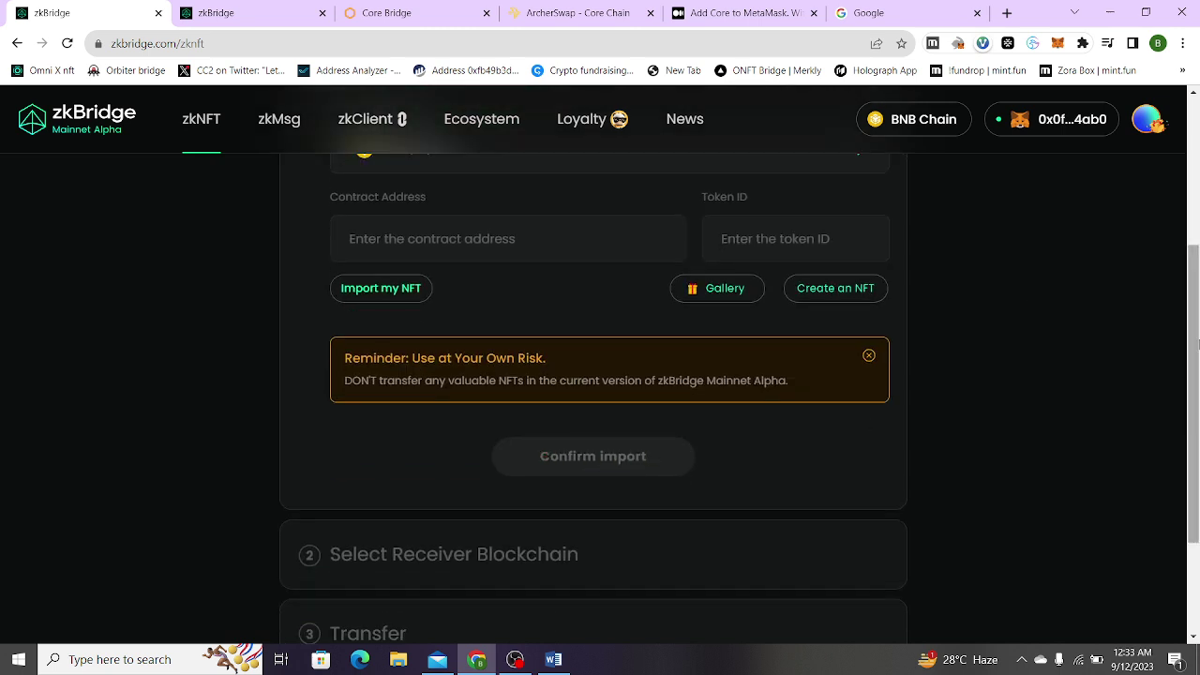
{"action": "scroll", "coordinate": [553, 414], "scroll_direction": "down", "scroll_amount": 2}
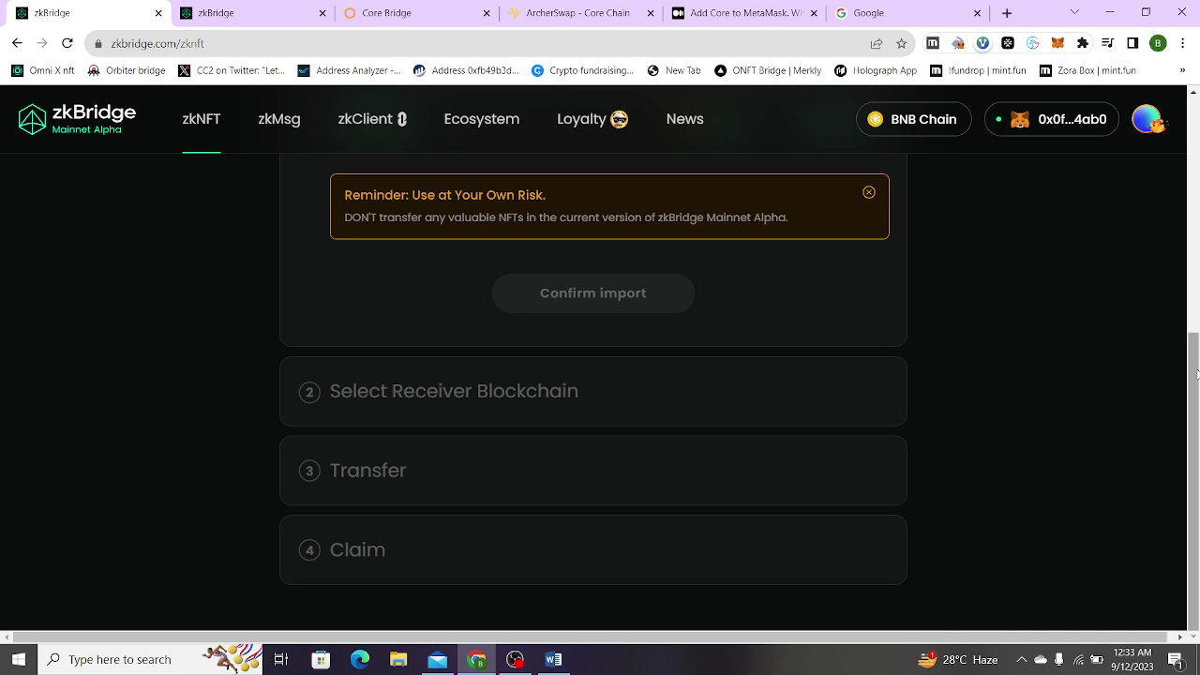
- Check the sender blockchain choices on the transfer form and close the list with BNB Chain kept
{"action": "scroll", "coordinate": [1172, 314], "scroll_direction": "up", "scroll_amount": 2}
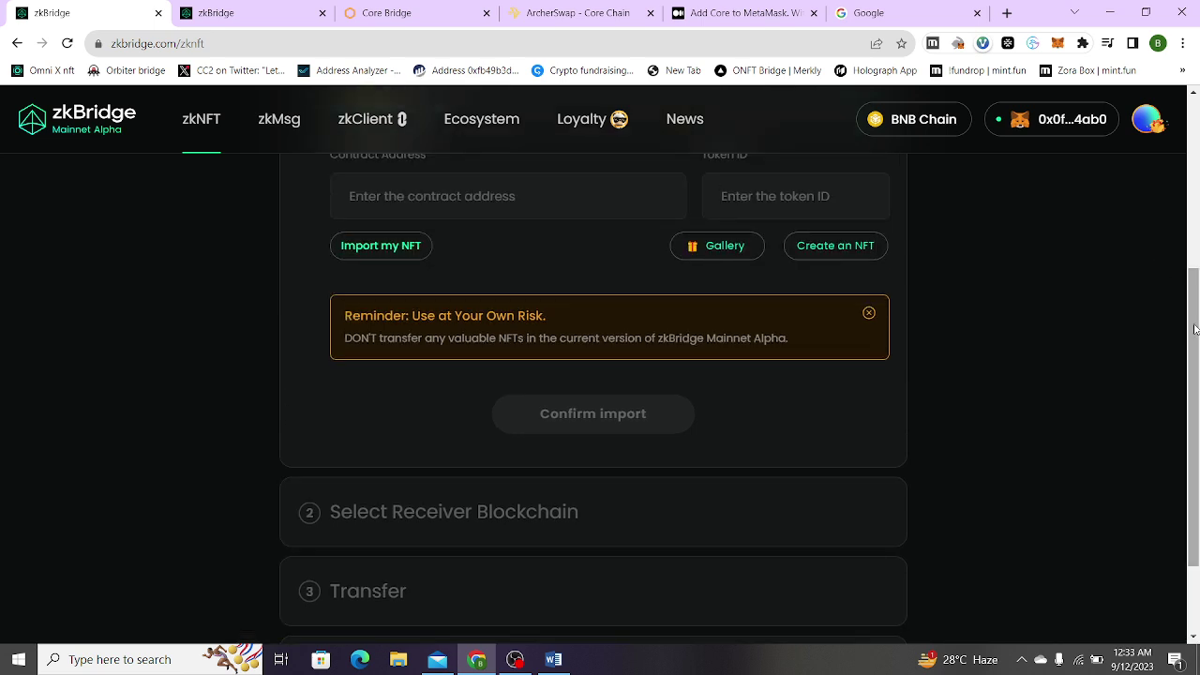
{"action": "scroll", "coordinate": [720, 185], "scroll_direction": "up", "scroll_amount": 1}
{"action": "left_click", "coordinate": [710, 180]}
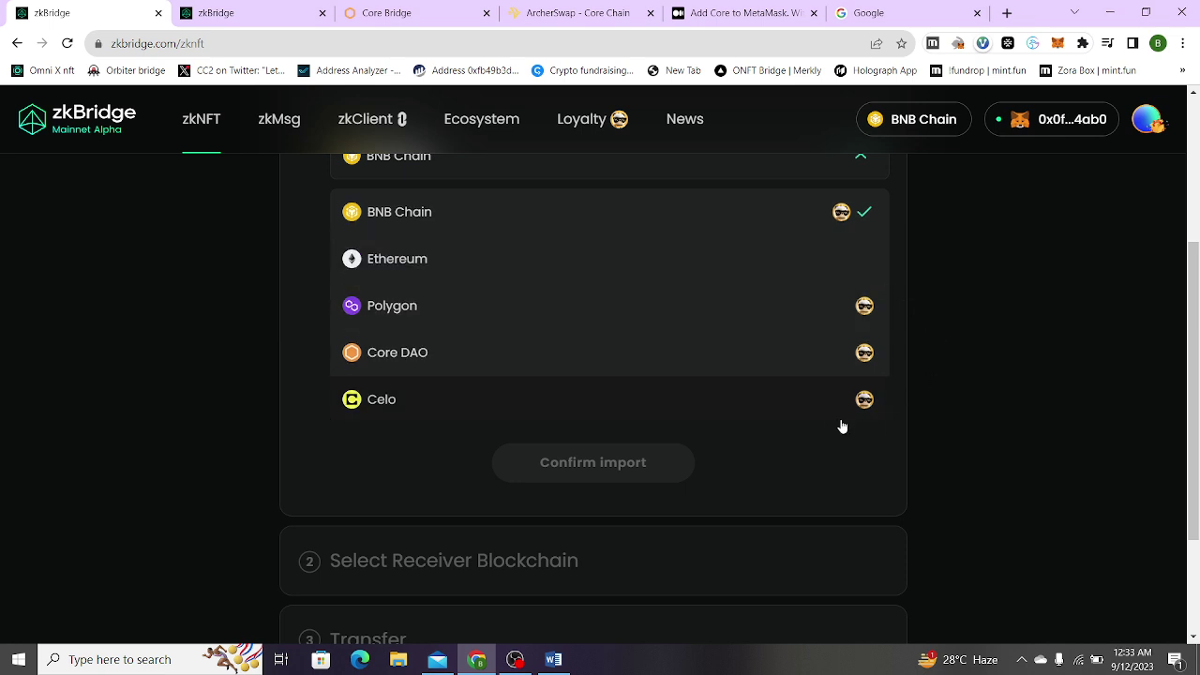
{"action": "left_click", "coordinate": [806, 171]}
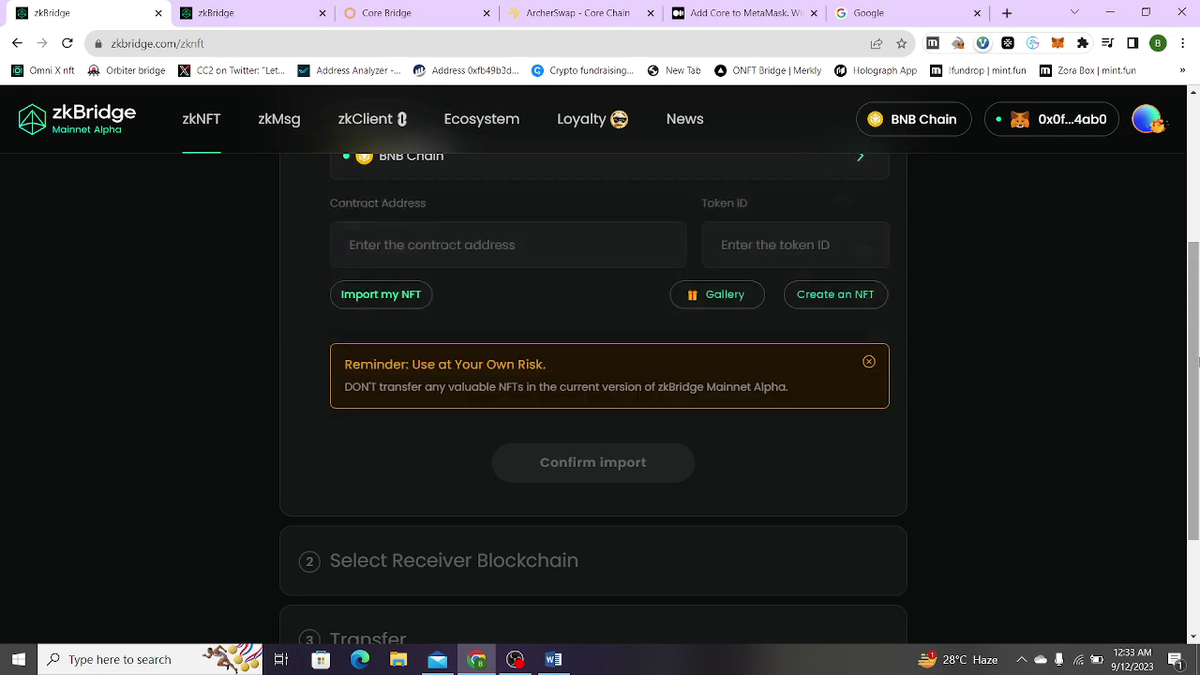
- Examine the receiver blockchain, transfer and claim stages again, along with the contract address and token ID fields
{"action": "scroll", "coordinate": [1198, 483], "scroll_direction": "down", "scroll_amount": 2}
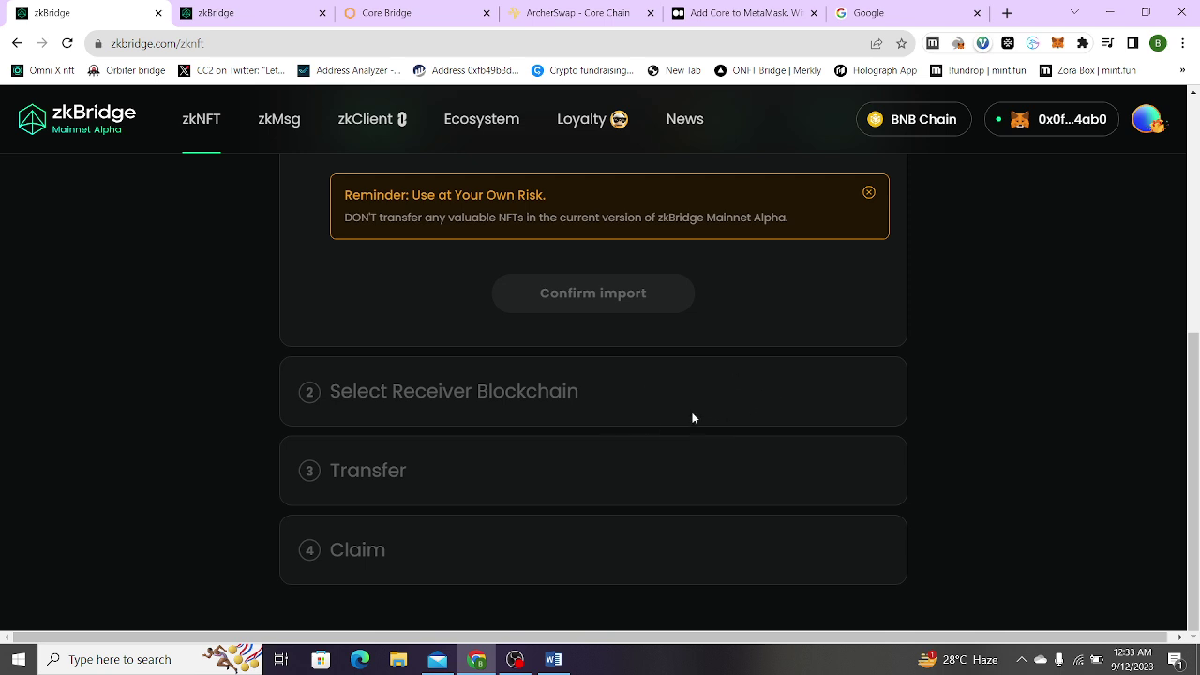
{"action": "scroll", "coordinate": [692, 418], "scroll_direction": "up", "scroll_amount": 2}
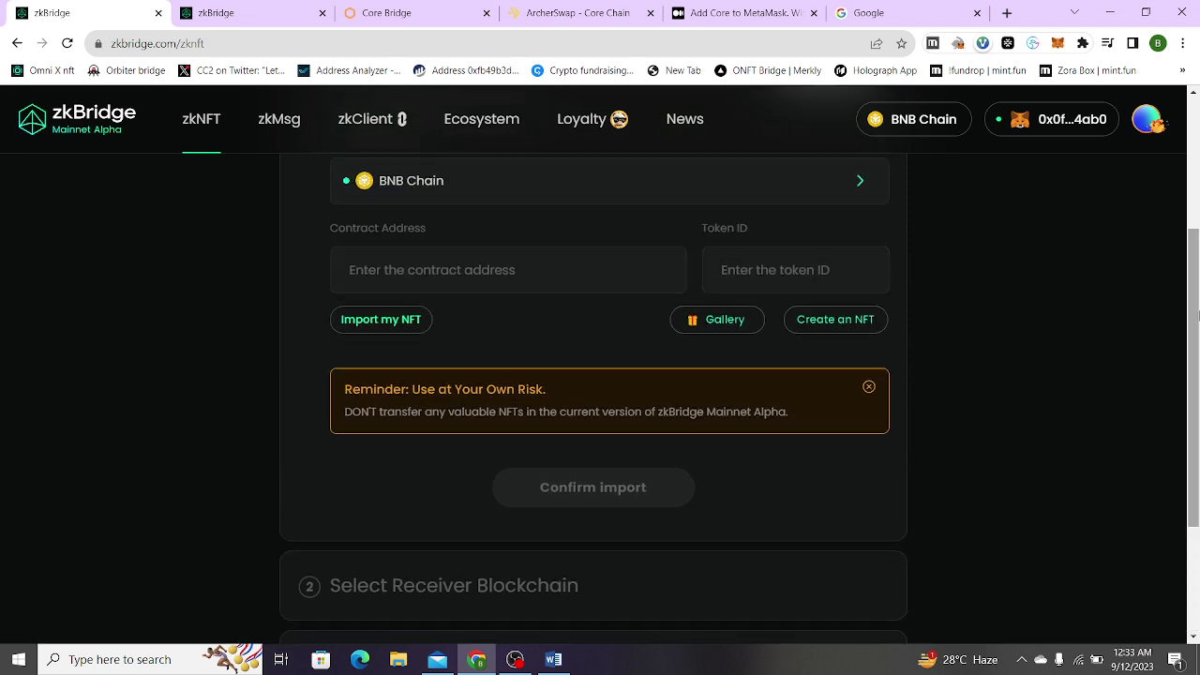
{"action": "scroll", "coordinate": [1197, 403], "scroll_direction": "down", "scroll_amount": 2}
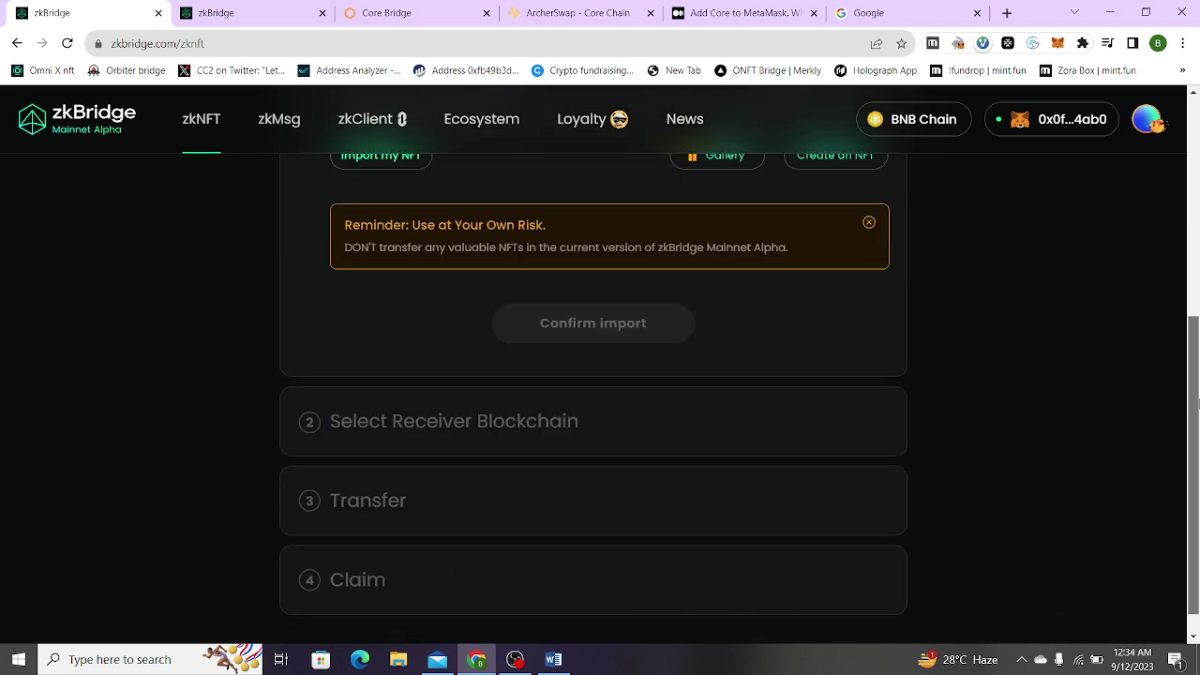
{"action": "scroll", "coordinate": [1197, 403], "scroll_direction": "down", "scroll_amount": 1}
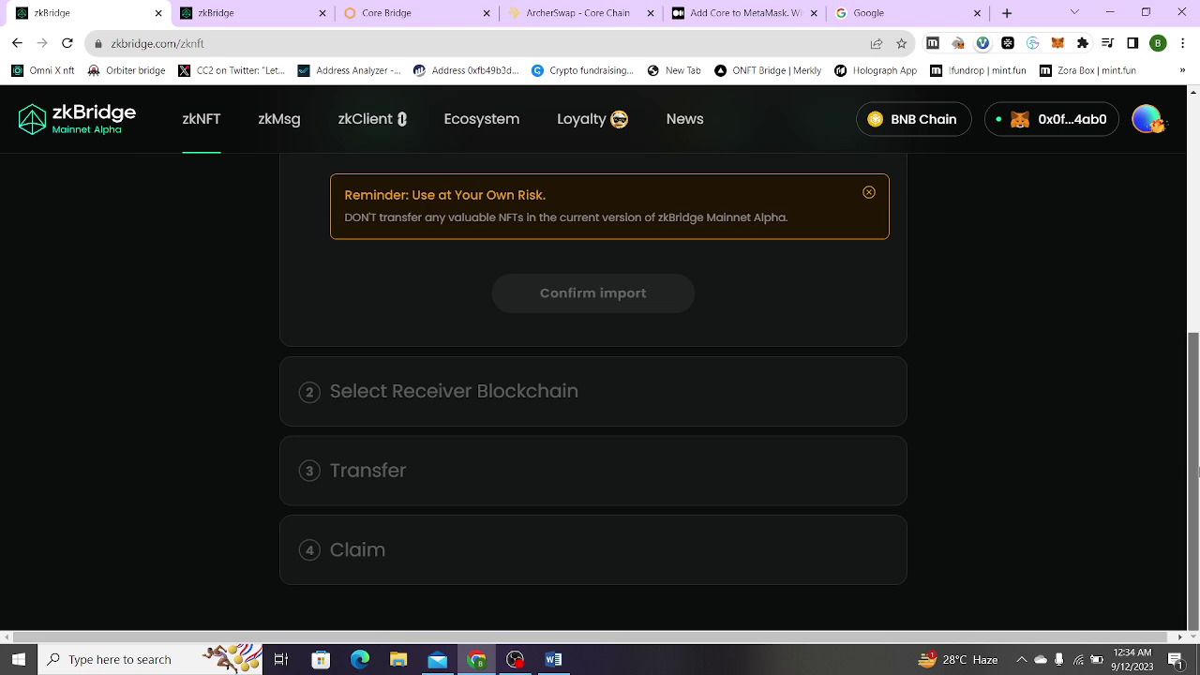
{"action": "scroll", "coordinate": [1191, 449], "scroll_direction": "up", "scroll_amount": 1}
{"action": "left_click_drag", "start_coordinate": [1191, 449], "coordinate": [1179, 348]}
{"action": "scroll", "coordinate": [1179, 348], "scroll_direction": "up", "scroll_amount": 2}
{"action": "scroll", "coordinate": [1181, 283], "scroll_direction": "up", "scroll_amount": 1}
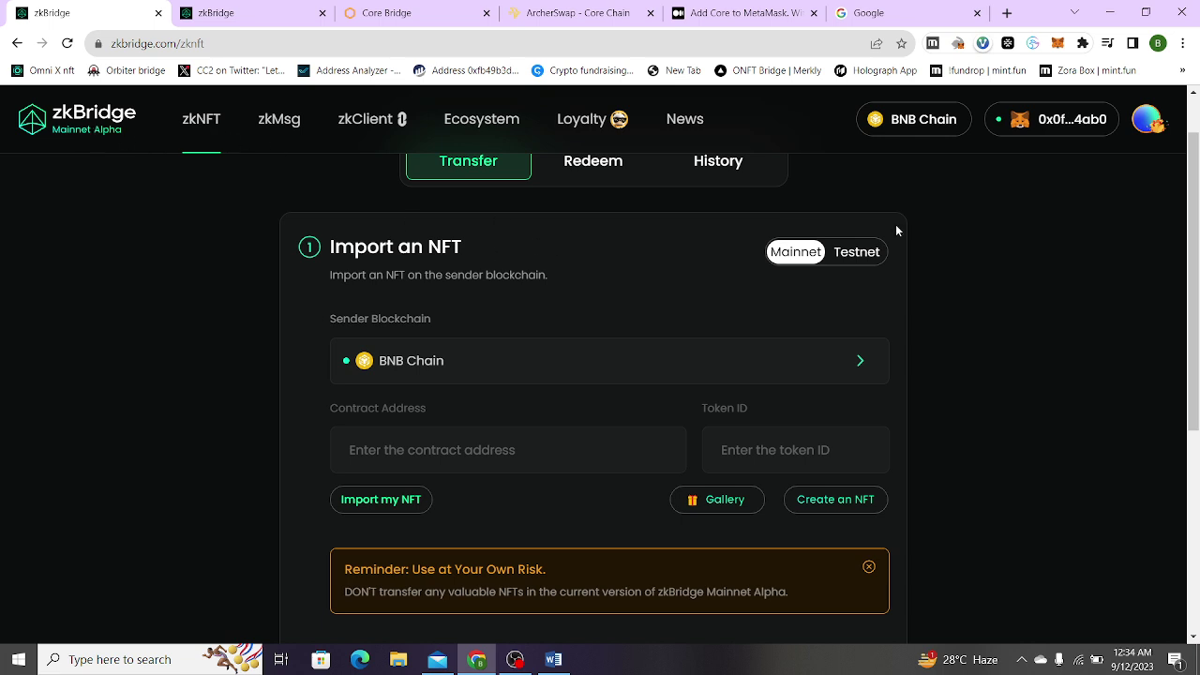
{"action": "scroll", "coordinate": [1196, 272], "scroll_direction": "up", "scroll_amount": 1}
{"action": "scroll", "coordinate": [1181, 309], "scroll_direction": "down", "scroll_amount": 3}
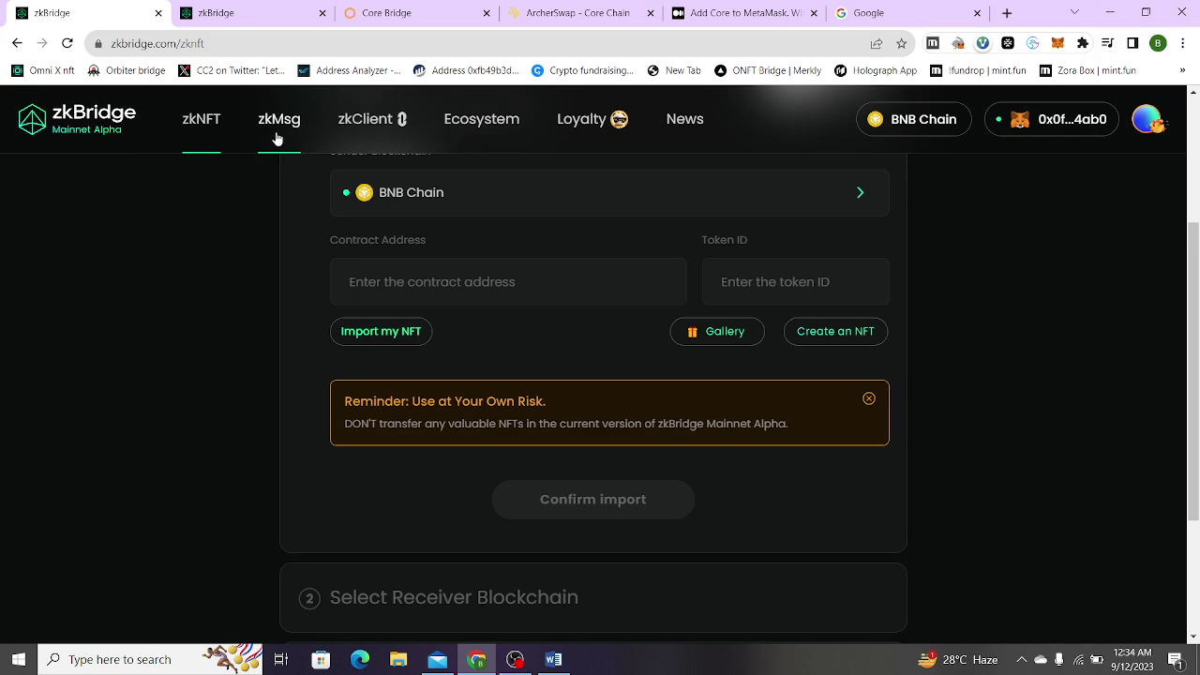
- Switch to the zkBridge loyalty page and open the connected wallet's My NFTs page from the profile
{"action": "left_click", "coordinate": [383, 12]}
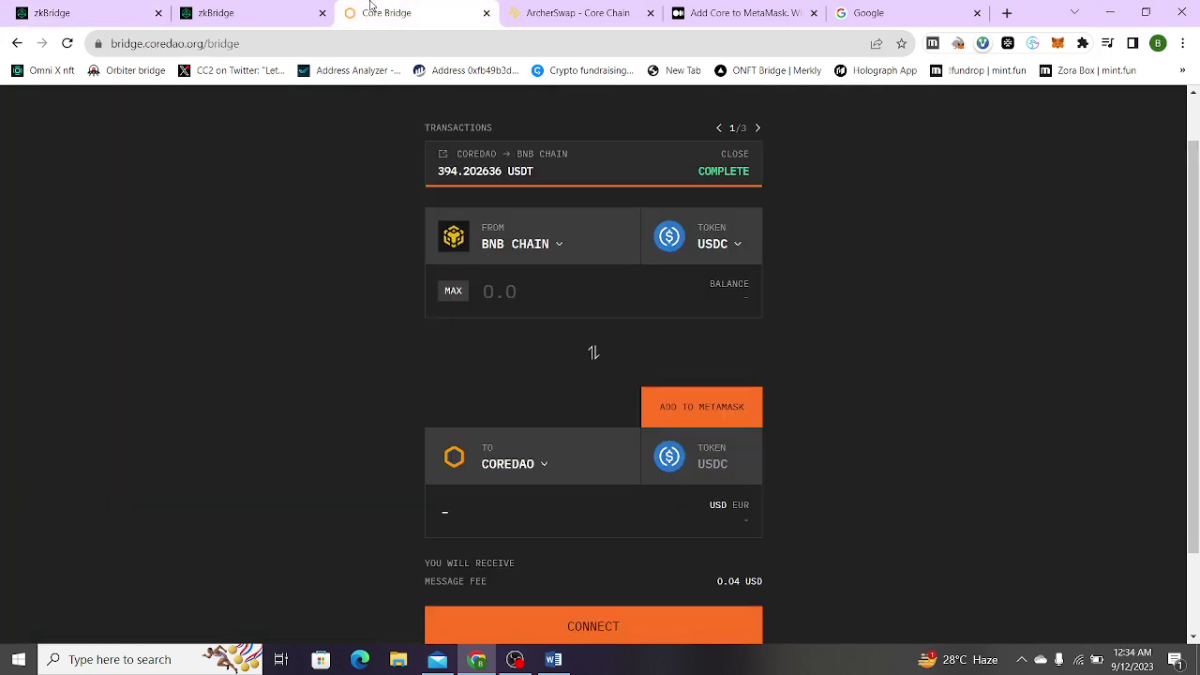
{"action": "left_click", "coordinate": [239, 12]}
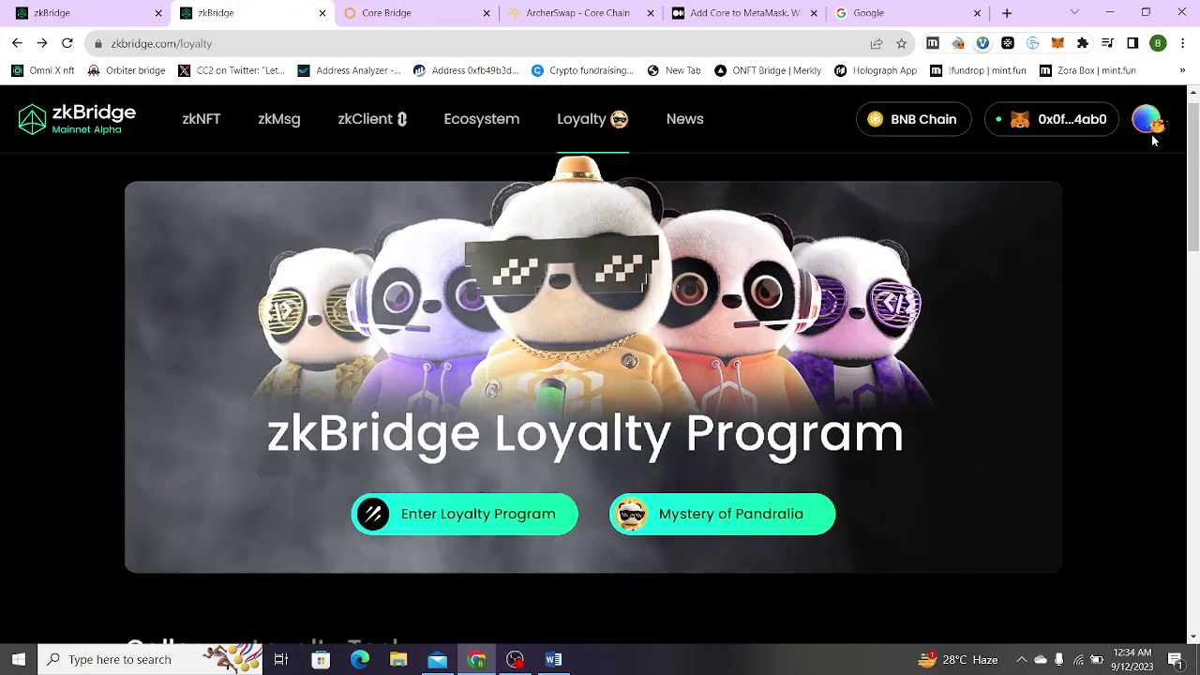
{"action": "left_click", "coordinate": [1146, 127]}
{"action": "left_click_drag", "start_coordinate": [1194, 172], "coordinate": [1196, 368]}
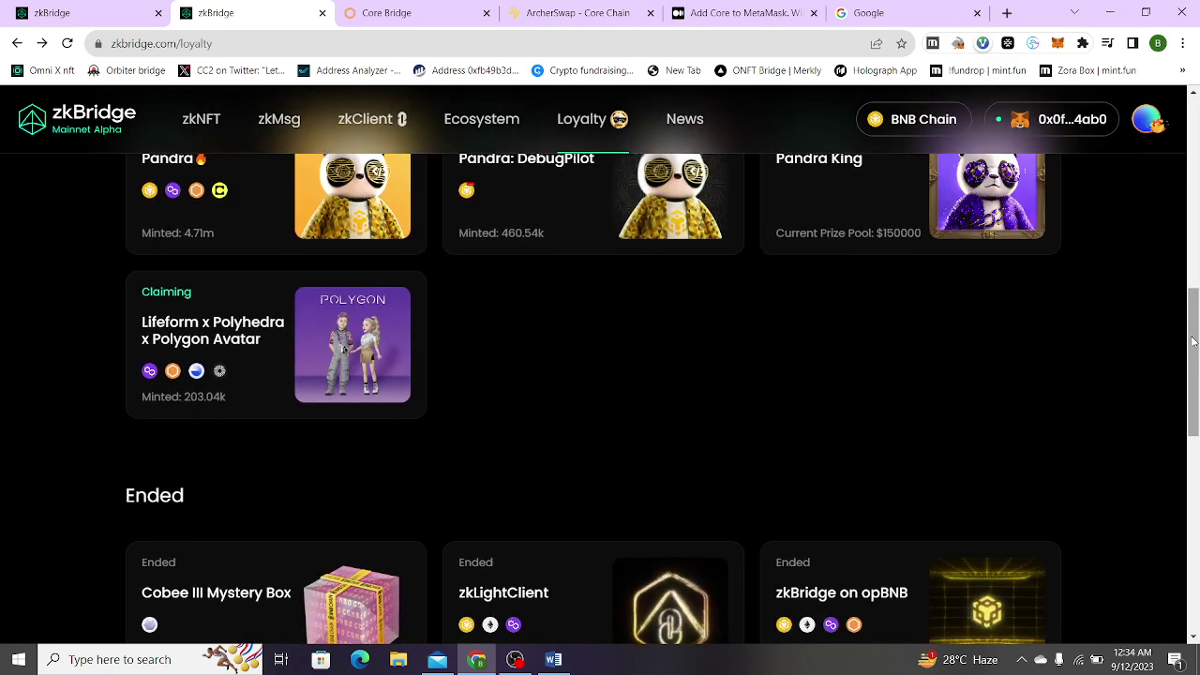
{"action": "mouse_move", "coordinate": [1145, 122]}
{"action": "left_click", "coordinate": [1078, 240]}
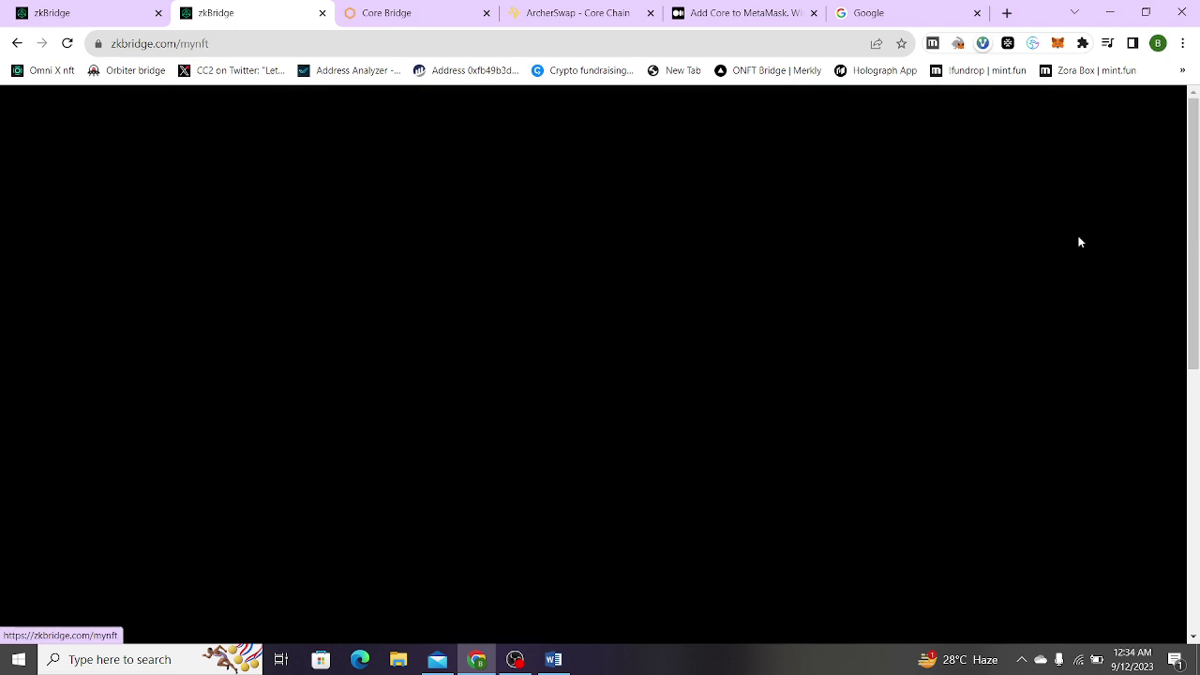
- Browse the first page of the NFT collection down to its page numbers
{"action": "left_click_drag", "start_coordinate": [1196, 213], "coordinate": [1197, 351]}
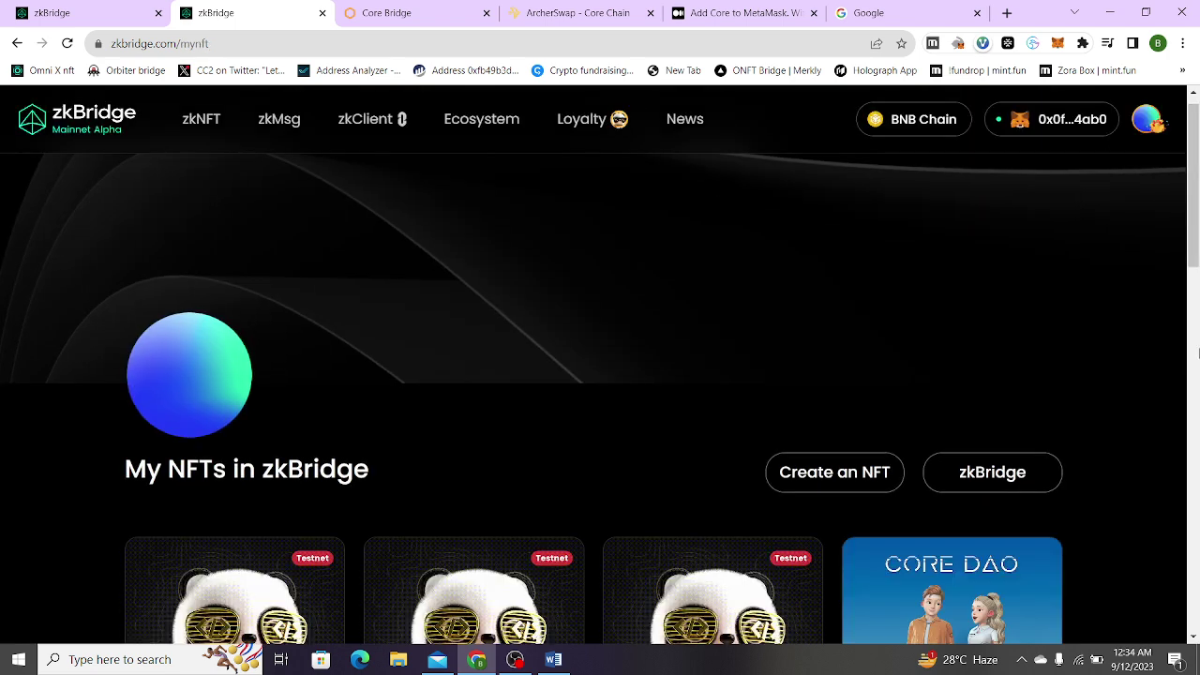
{"action": "scroll", "coordinate": [1153, 402], "scroll_direction": "down", "scroll_amount": 7}
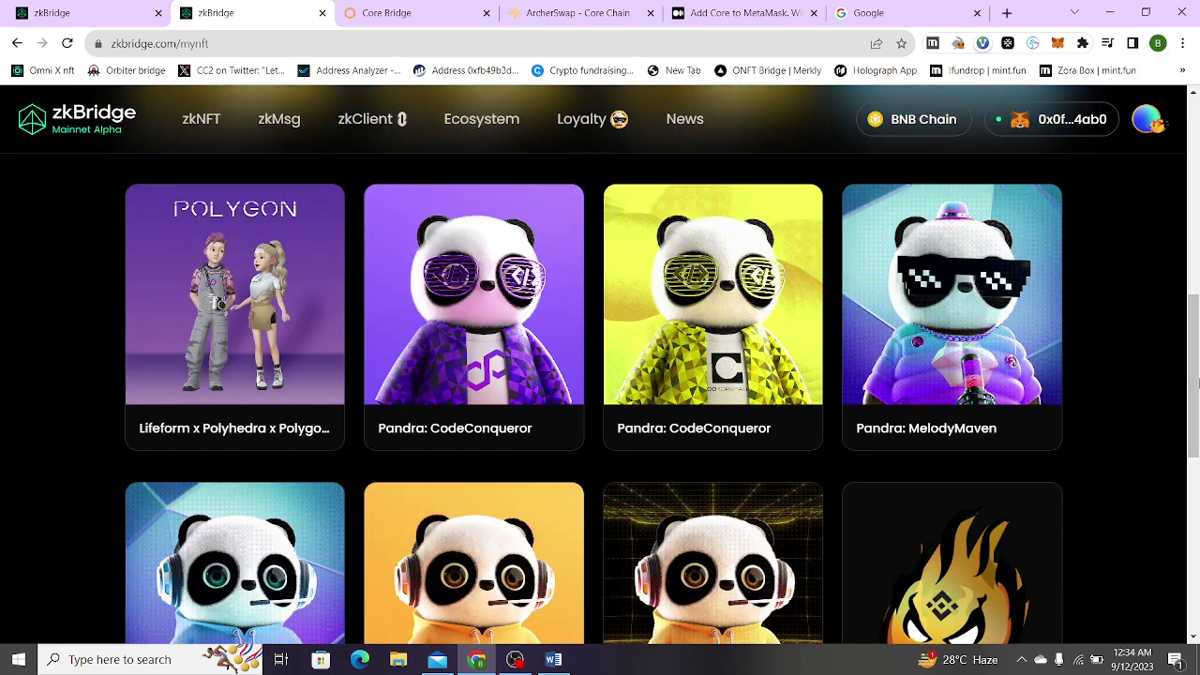
{"action": "scroll", "coordinate": [1153, 402], "scroll_direction": "down", "scroll_amount": 2}
{"action": "scroll", "coordinate": [1197, 543], "scroll_direction": "down", "scroll_amount": 4}
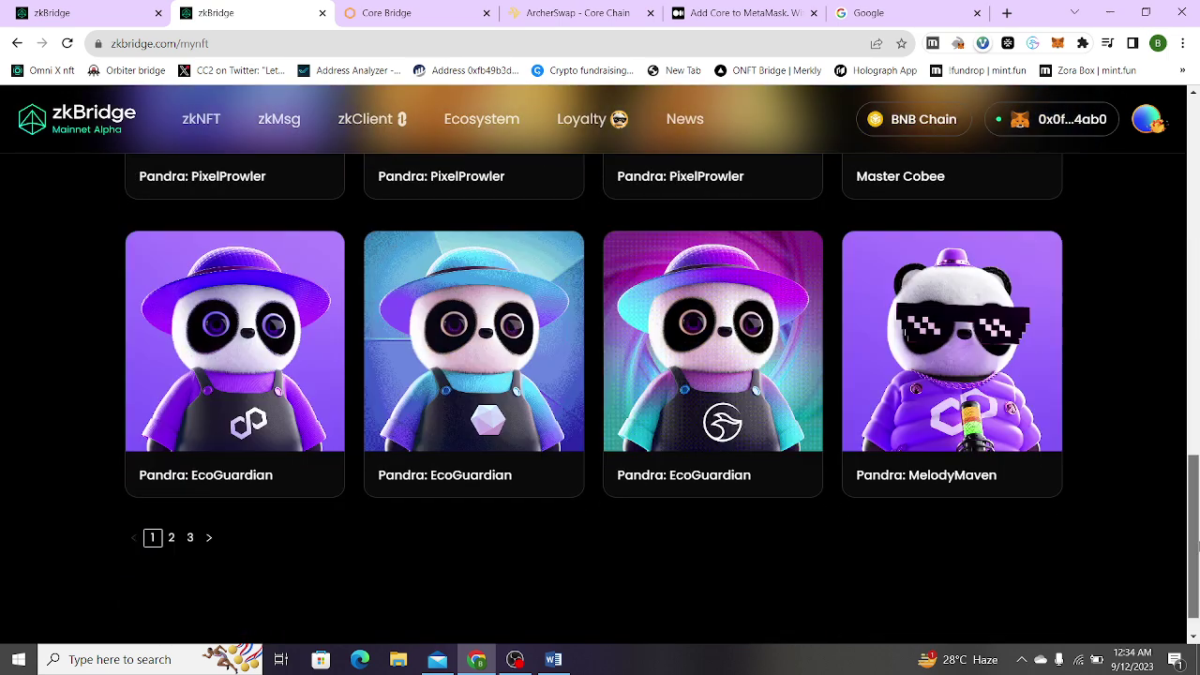
{"action": "scroll", "coordinate": [1190, 497], "scroll_direction": "up", "scroll_amount": 2}
{"action": "left_click_drag", "start_coordinate": [1195, 429], "coordinate": [1195, 464]}
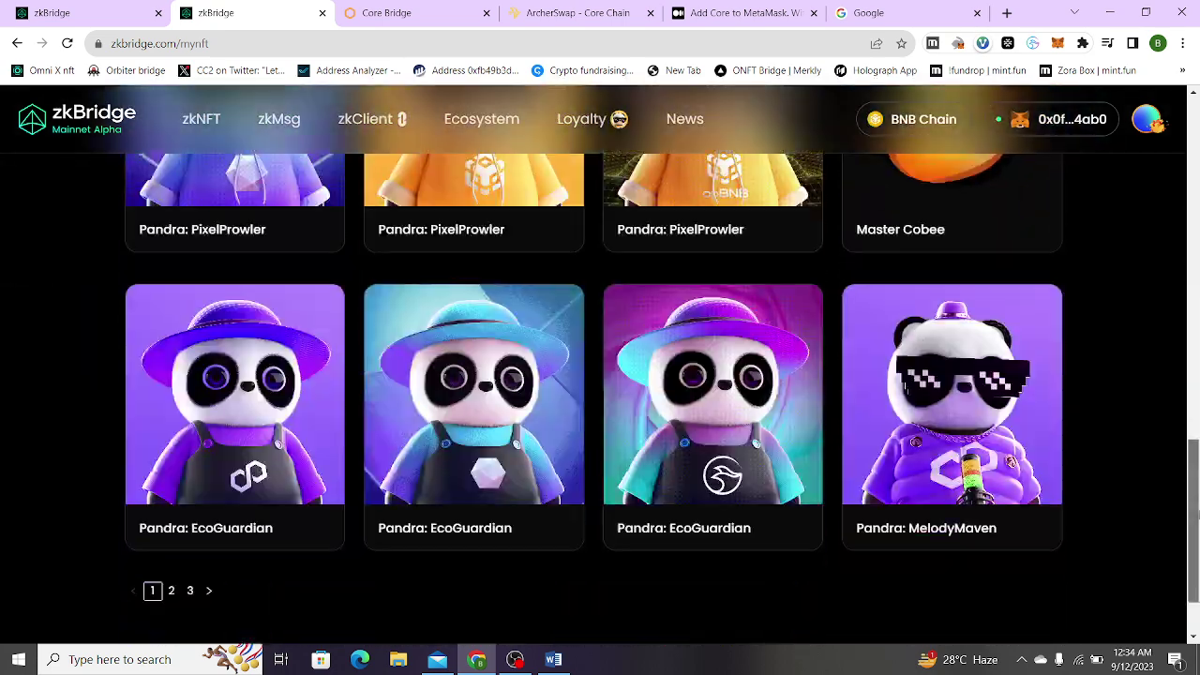
- Open page 2 of the NFT collection and look through the Pandra NFTs on it
{"action": "left_click", "coordinate": [173, 591]}
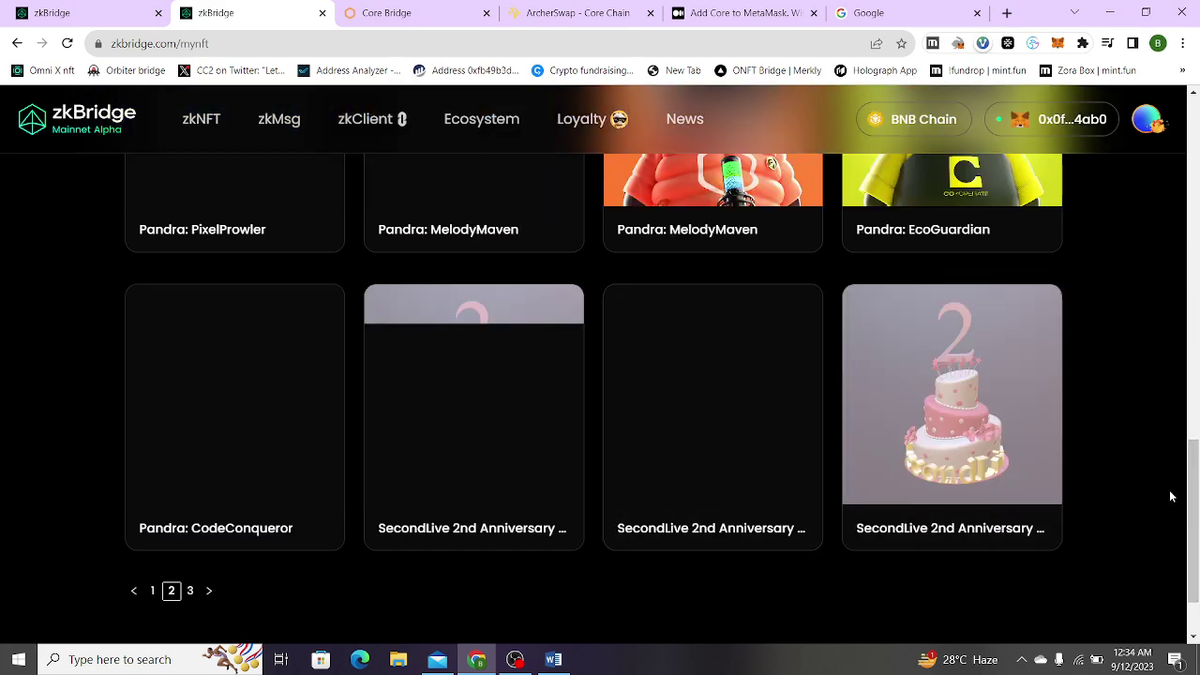
{"action": "scroll", "coordinate": [1171, 375], "scroll_direction": "up", "scroll_amount": 10}
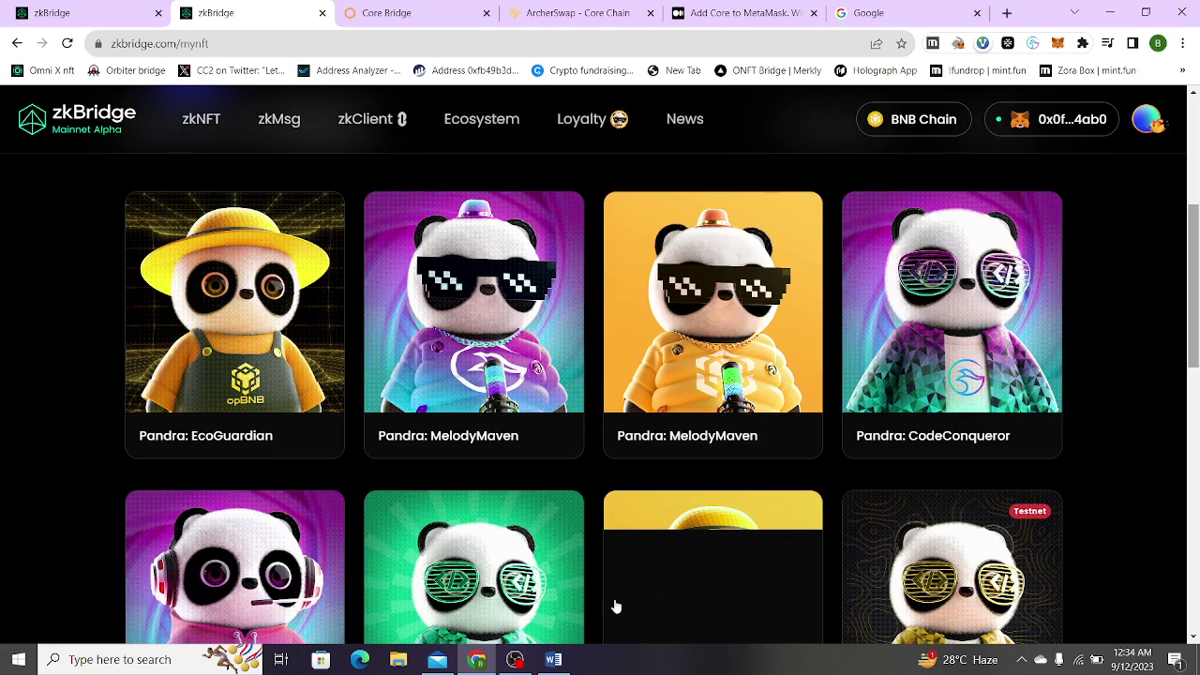
{"action": "scroll", "coordinate": [1196, 346], "scroll_direction": "down", "scroll_amount": 3}
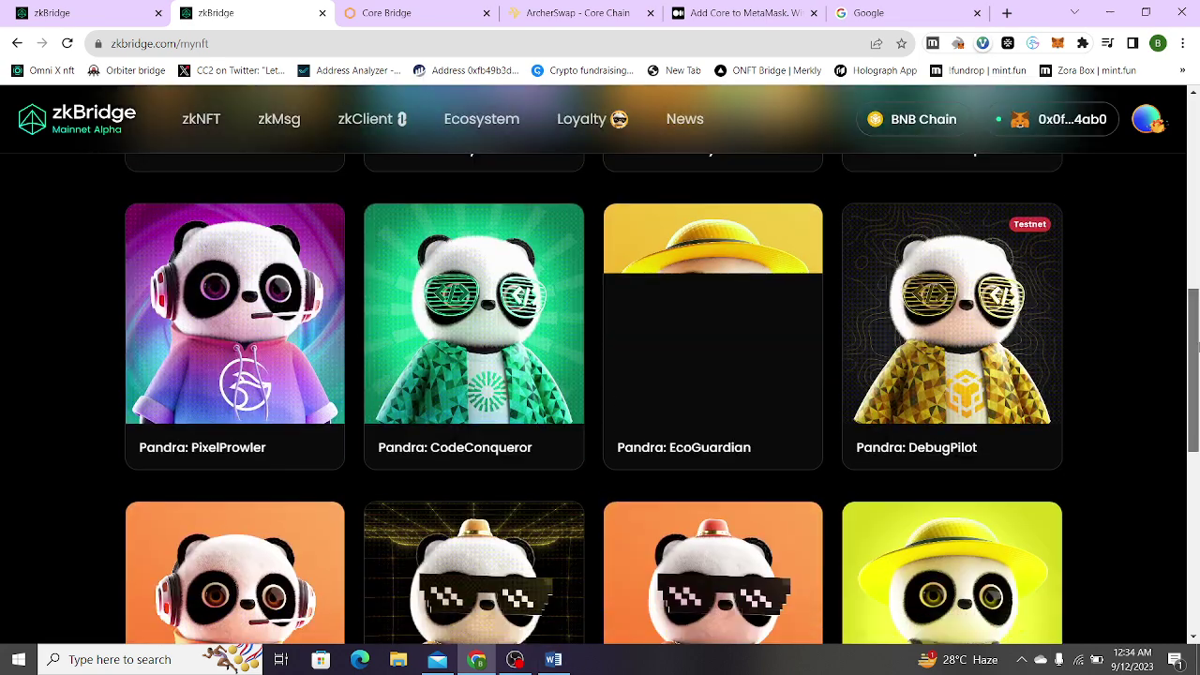
{"action": "right_click", "coordinate": [1196, 345]}
{"action": "left_click", "coordinate": [1104, 268]}
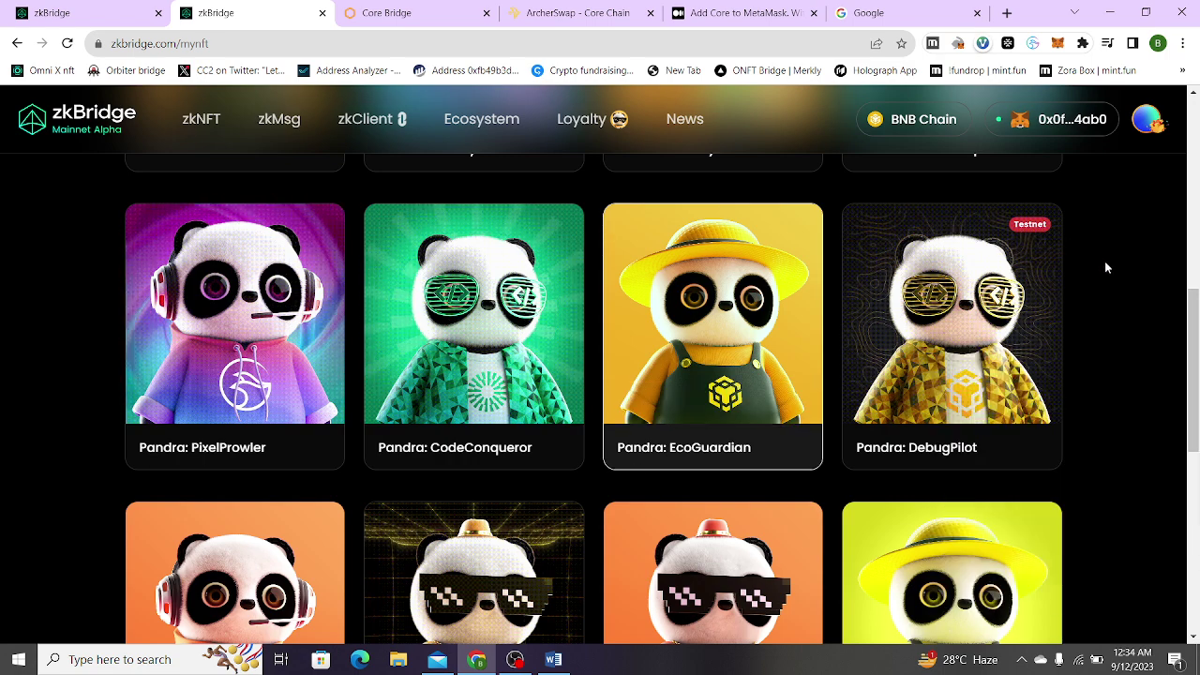
{"action": "left_click_drag", "start_coordinate": [1193, 348], "coordinate": [1195, 189]}
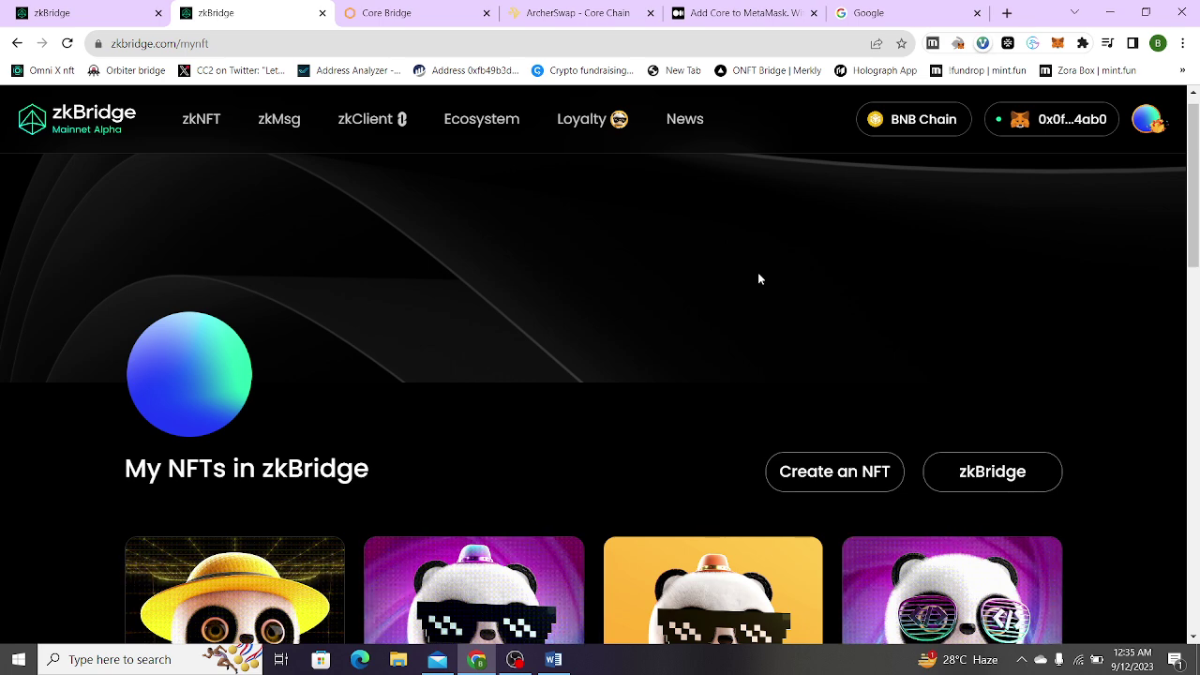
{"action": "left_click_drag", "start_coordinate": [1194, 176], "coordinate": [1196, 265]}
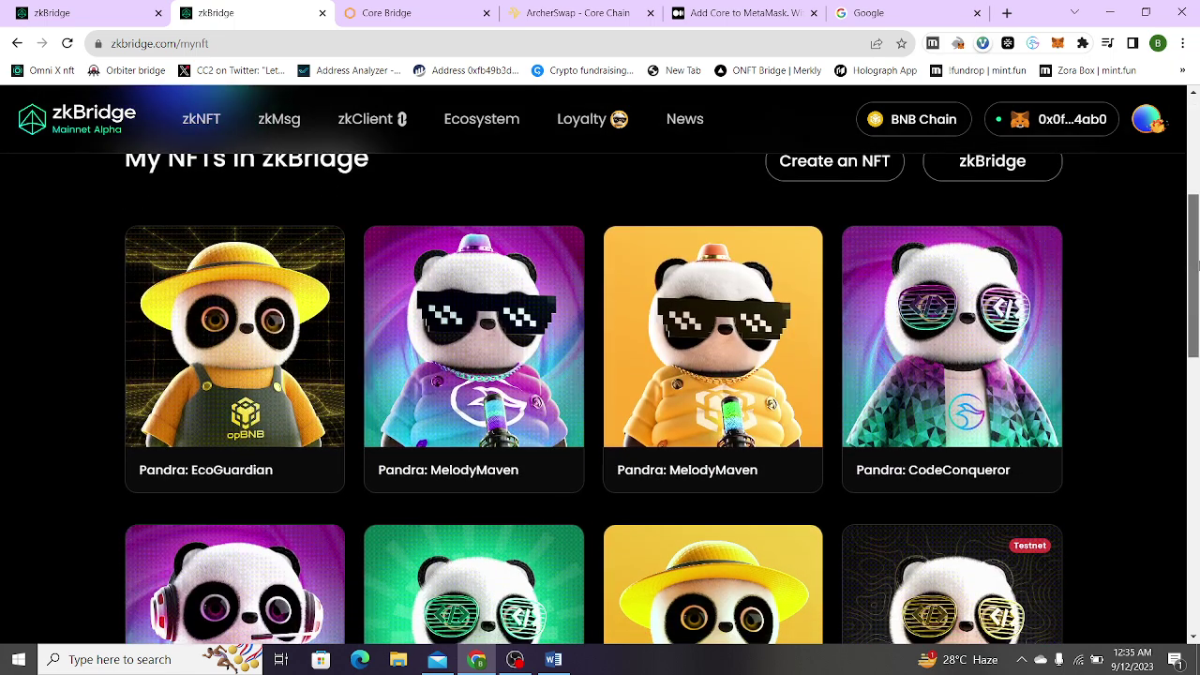